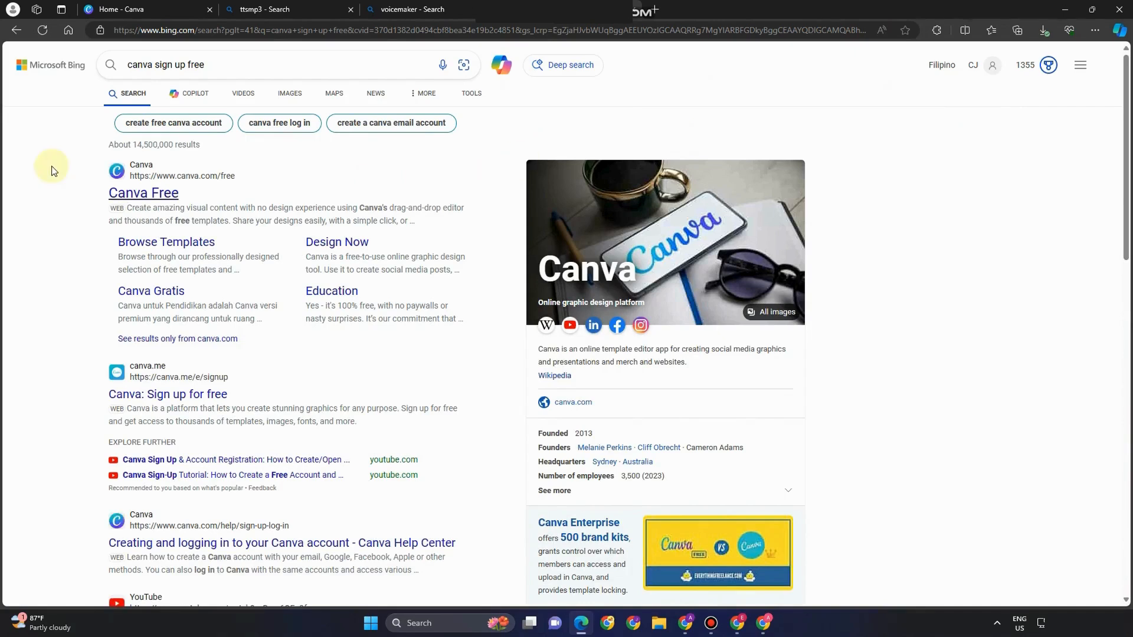
# Step: Open the Canva Free page from the search results and look through its design categories and feature overview
pyautogui.click(160, 201)
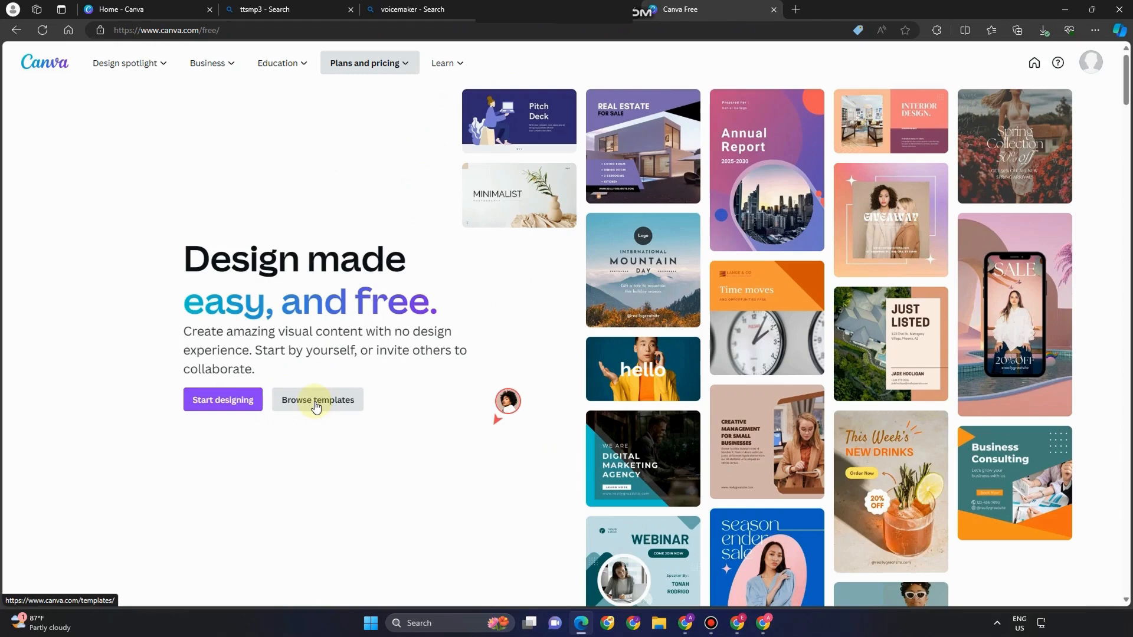
pyautogui.moveTo(131, 64)
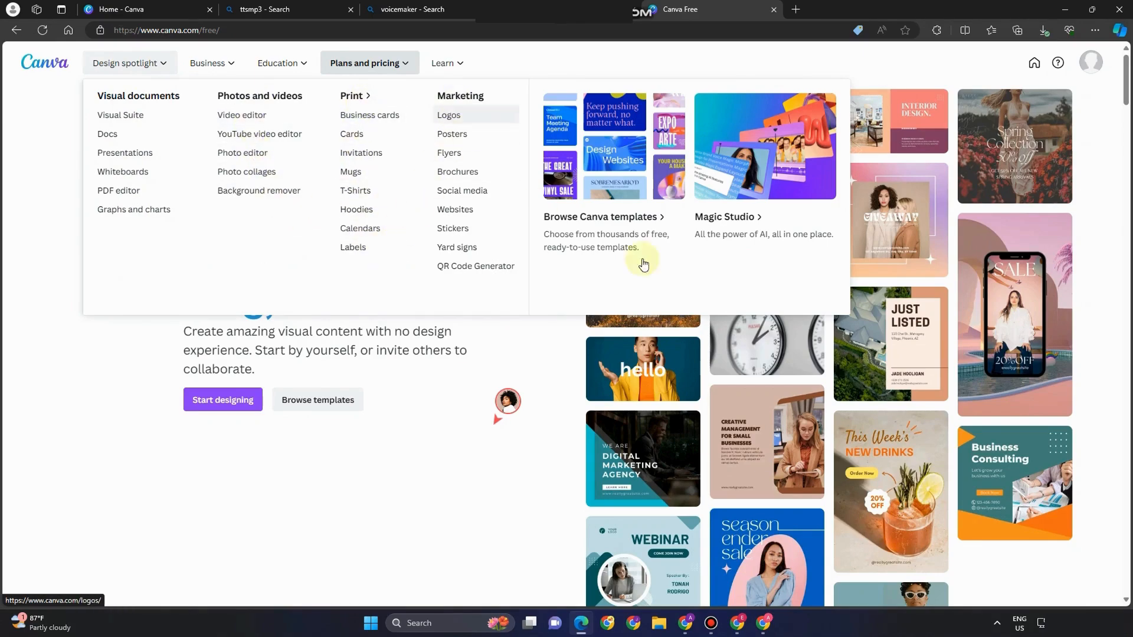
pyautogui.scroll(-10, 713, 370)
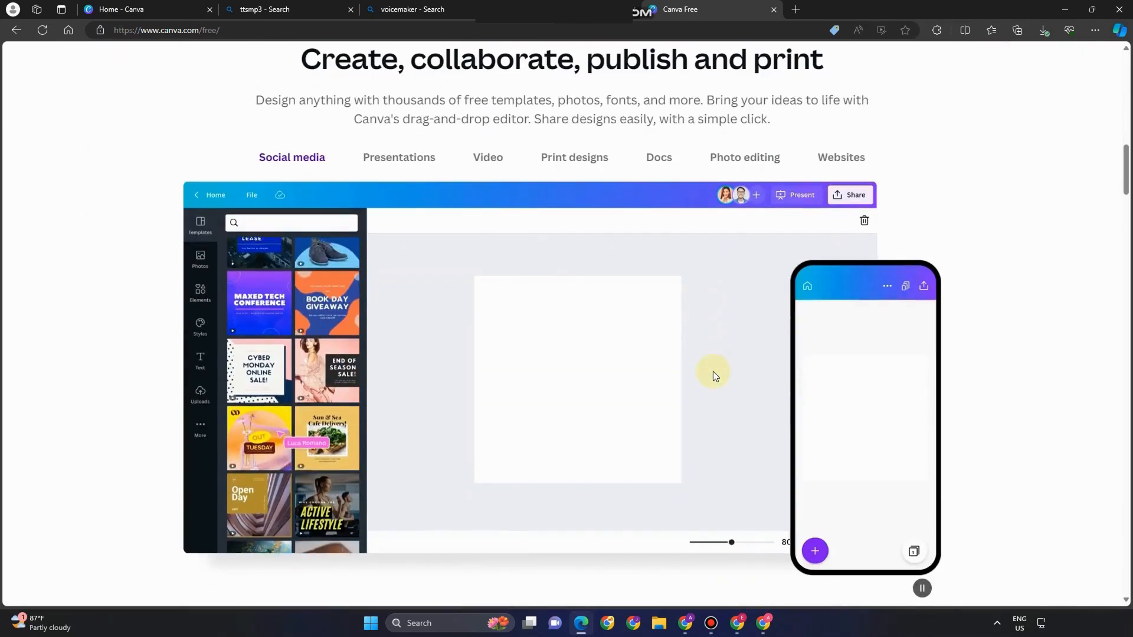
pyautogui.scroll(-5, 713, 371)
pyautogui.scroll(4, 714, 375)
pyautogui.scroll(10, 716, 377)
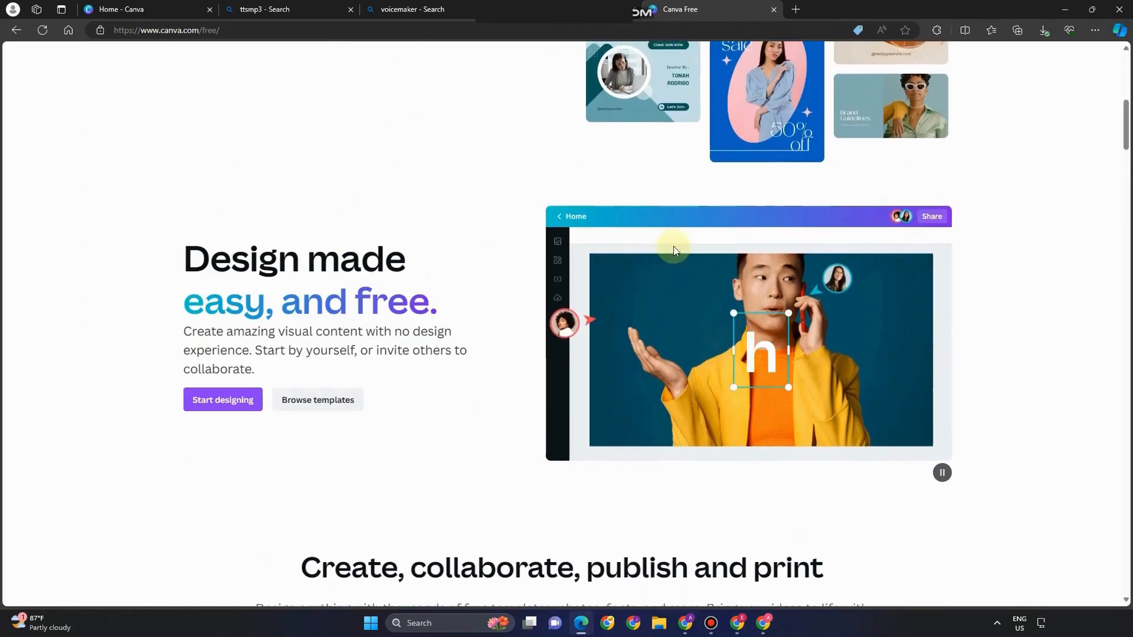
pyautogui.scroll(6, 672, 251)
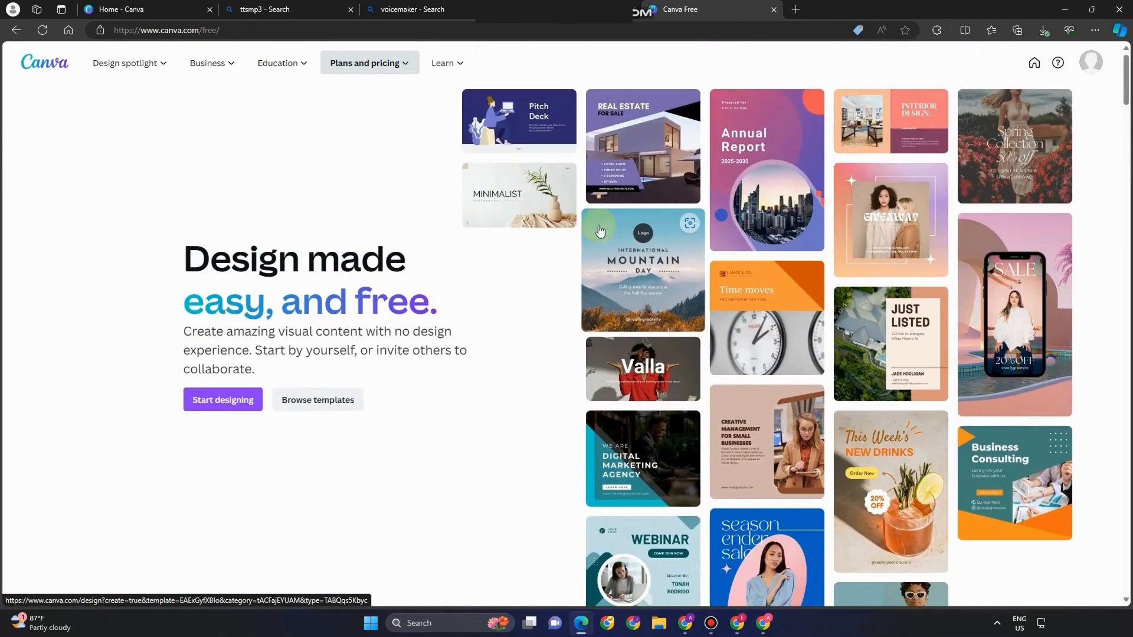
# Step: Switch to the Canva home page and create a new 1920 × 1080 px Video design
pyautogui.click(137, 9)
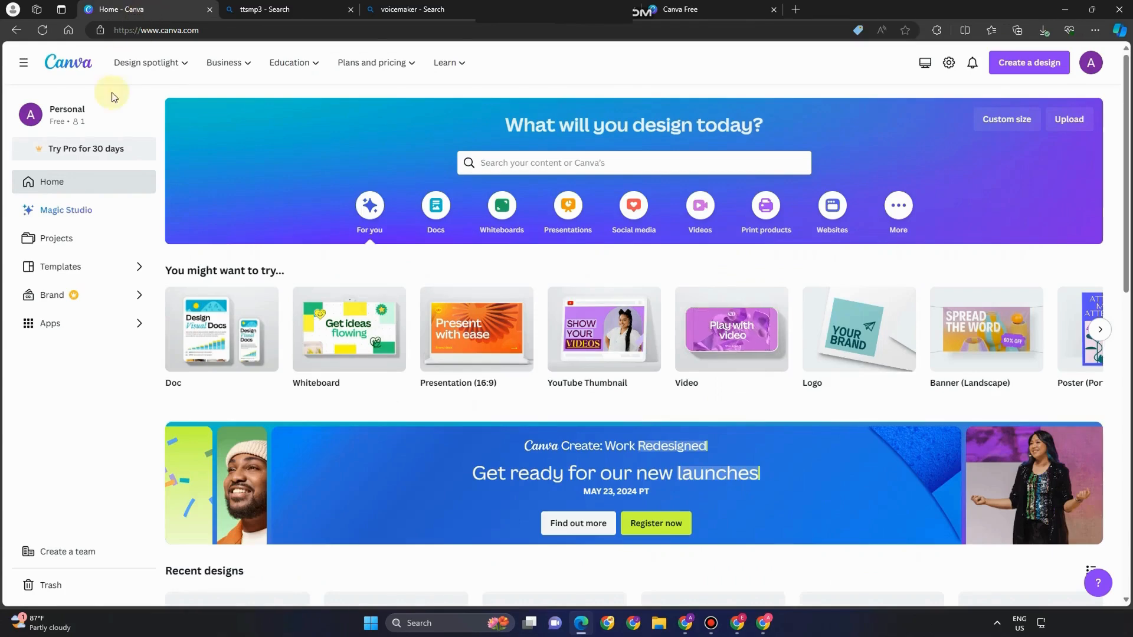
pyautogui.click(1039, 70)
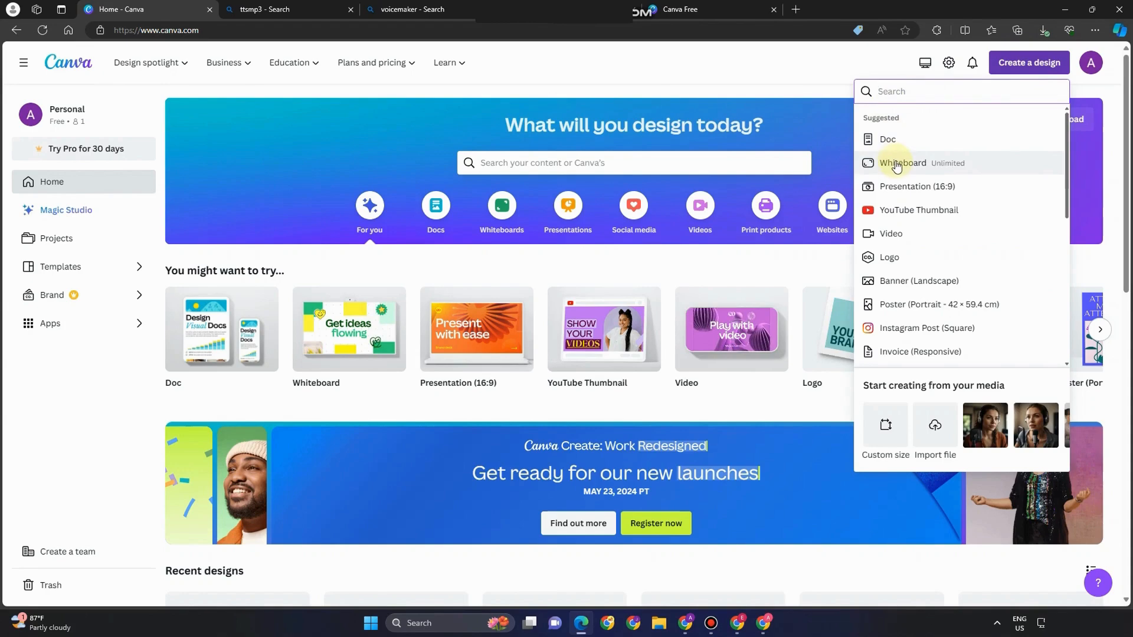
pyautogui.scroll(-5, 909, 260)
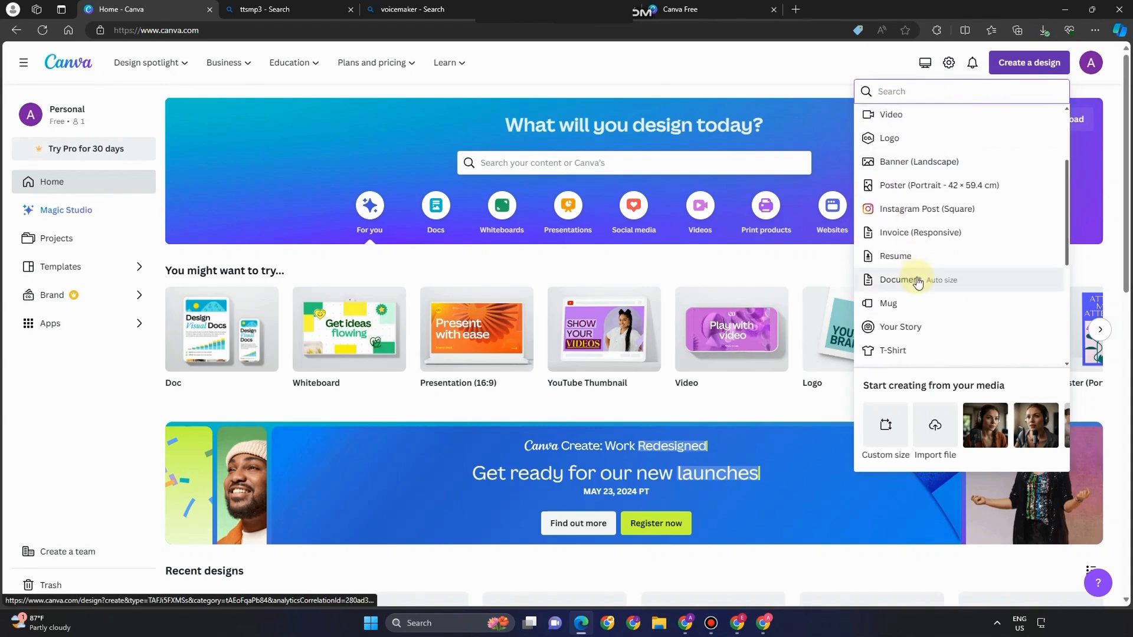
pyautogui.scroll(-2, 913, 298)
pyautogui.scroll(4, 918, 273)
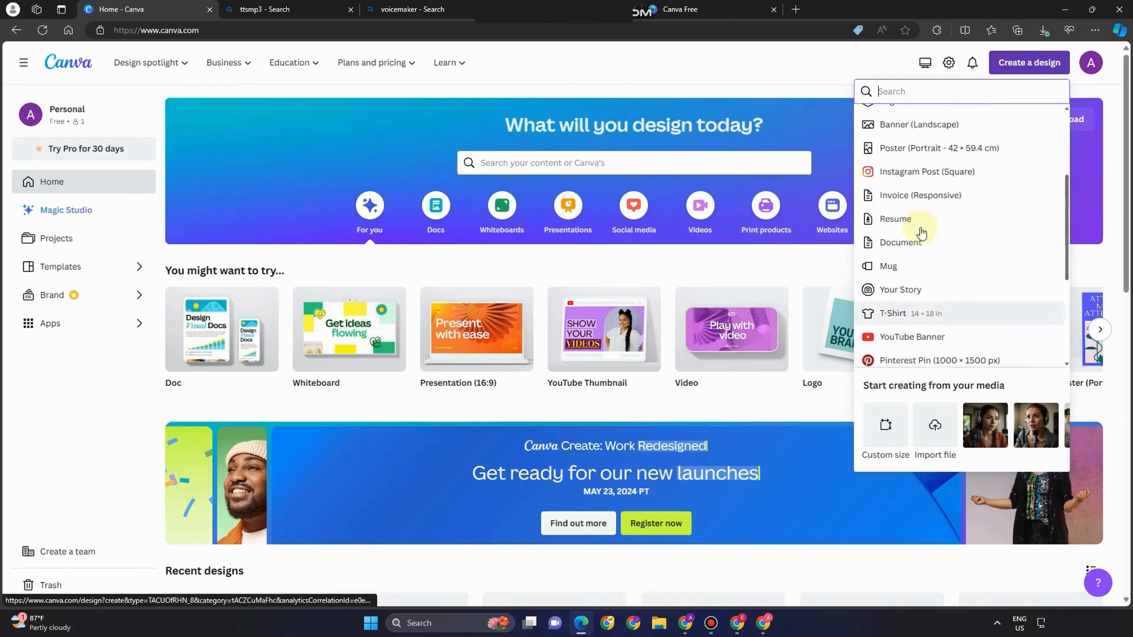
pyautogui.write('vi')
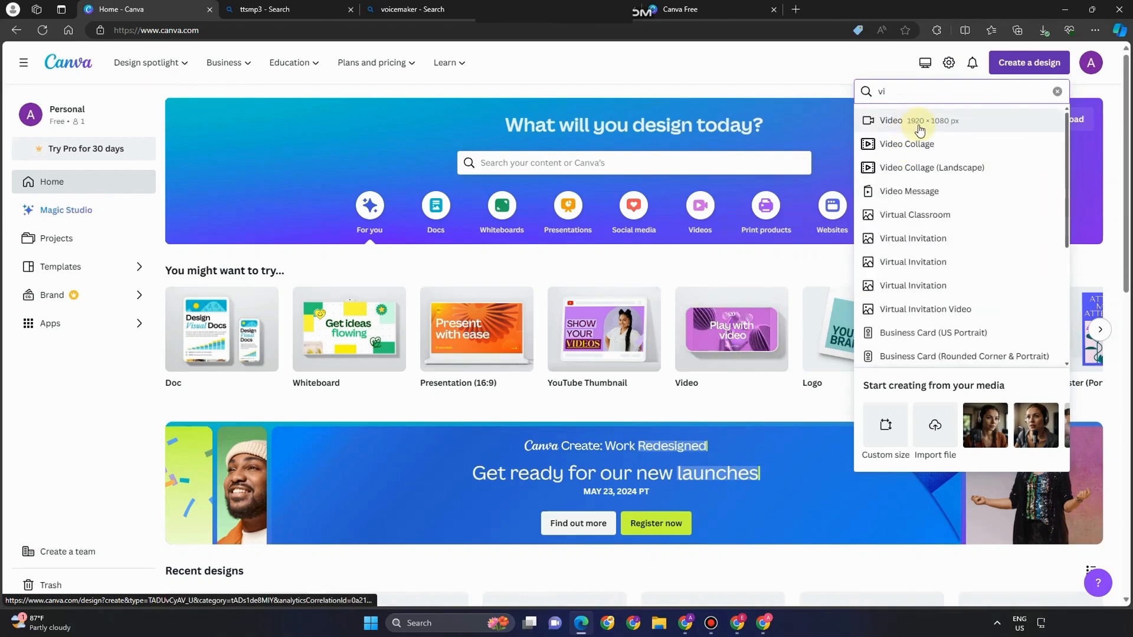
pyautogui.click(941, 125)
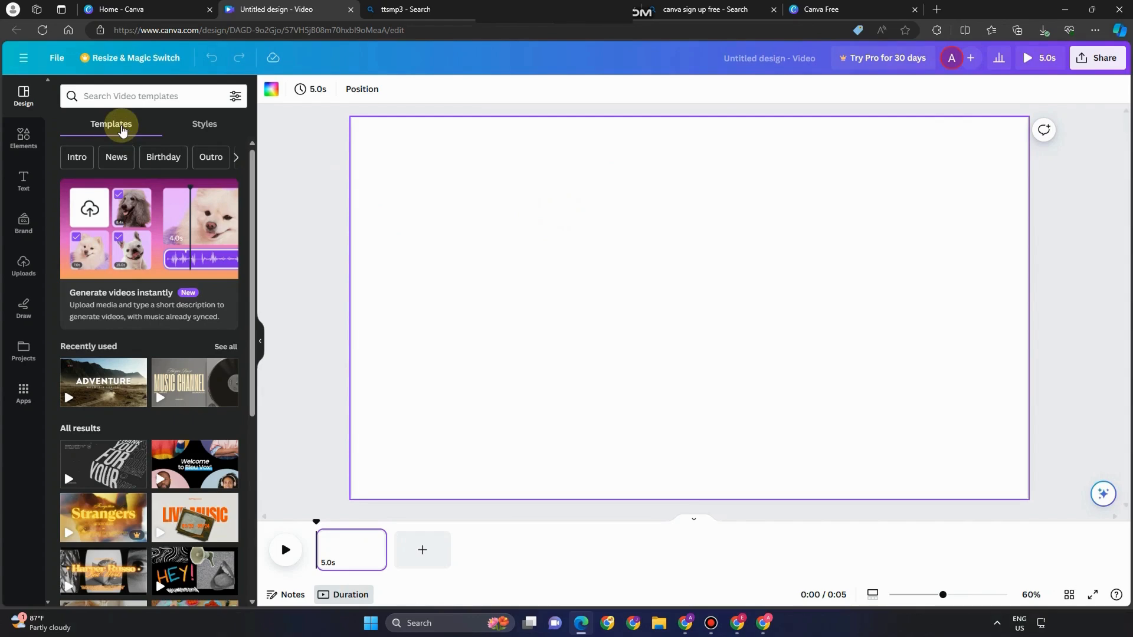
# Step: Browse the video templates and apply the LIVE MUSIC page of the Beige Retro Television Music YouTube Intro Video template
pyautogui.scroll(-5, 142, 372)
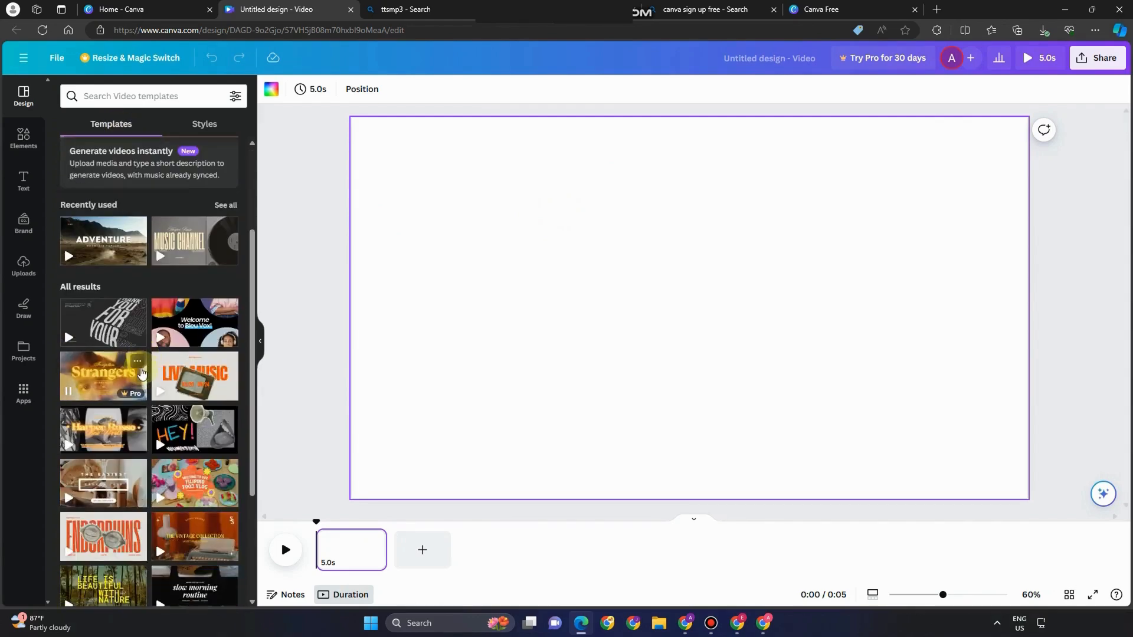
pyautogui.scroll(-3, 141, 372)
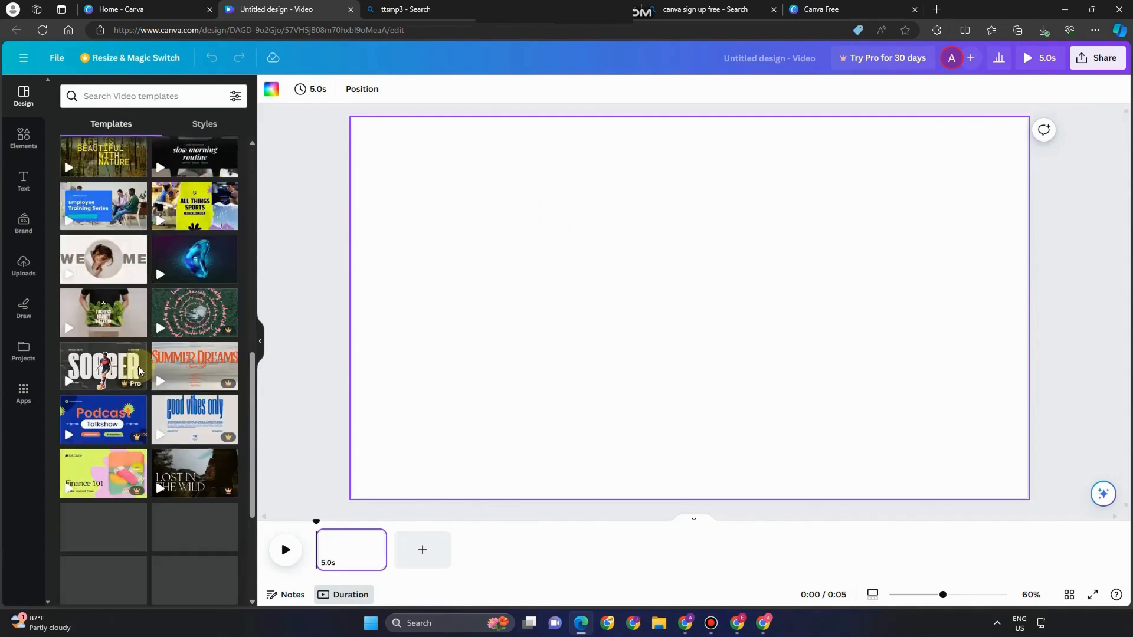
pyautogui.scroll(3, 142, 364)
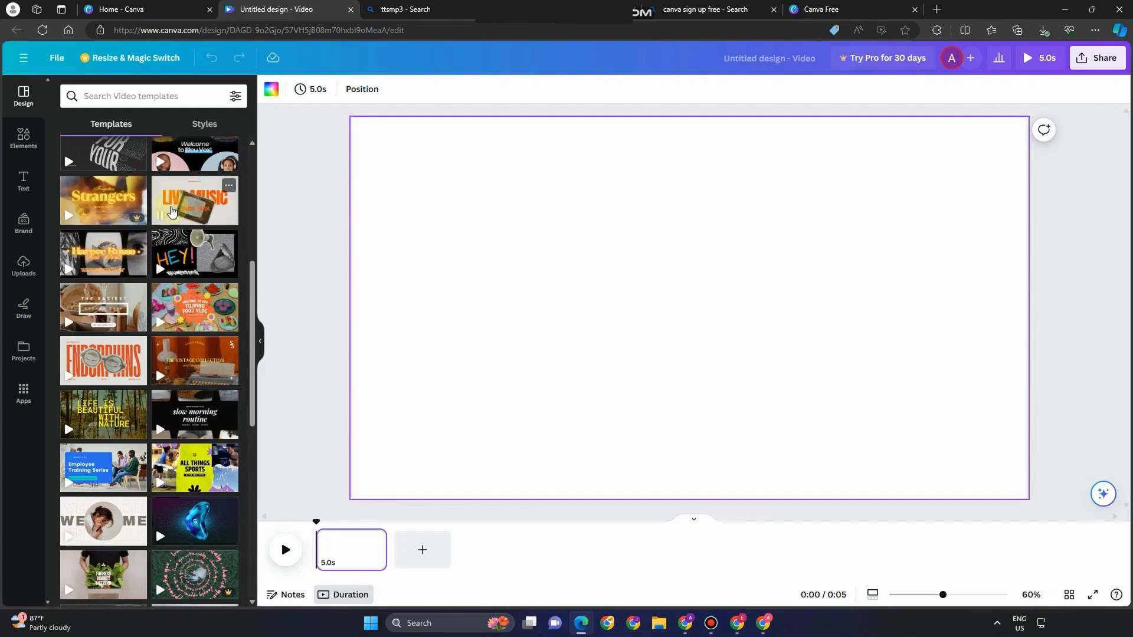
pyautogui.click(171, 212)
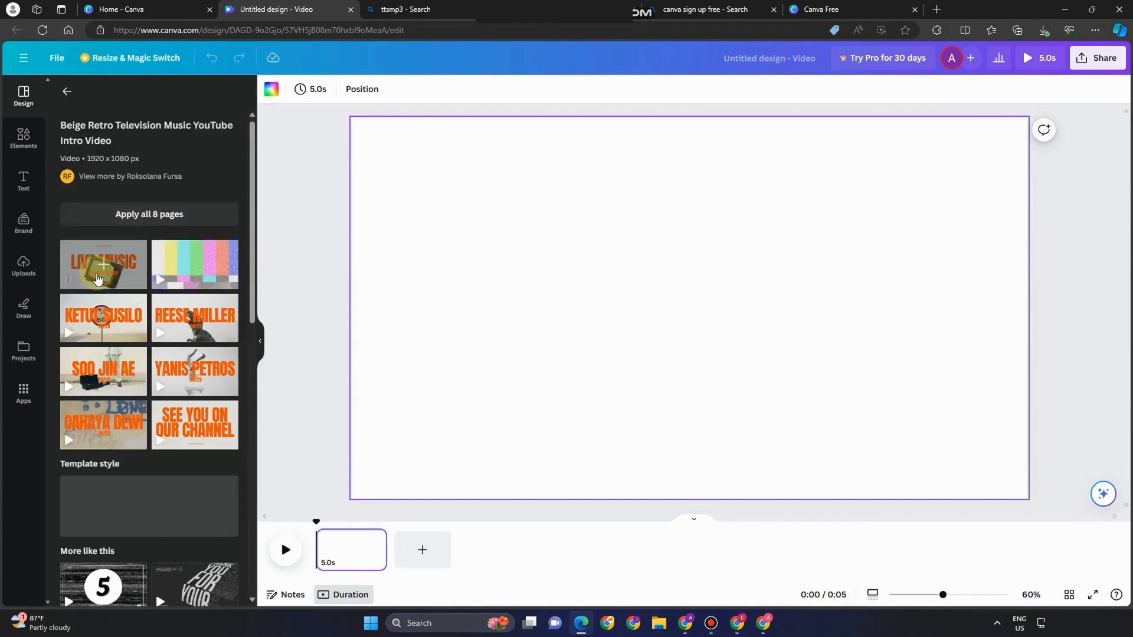
pyautogui.click(98, 278)
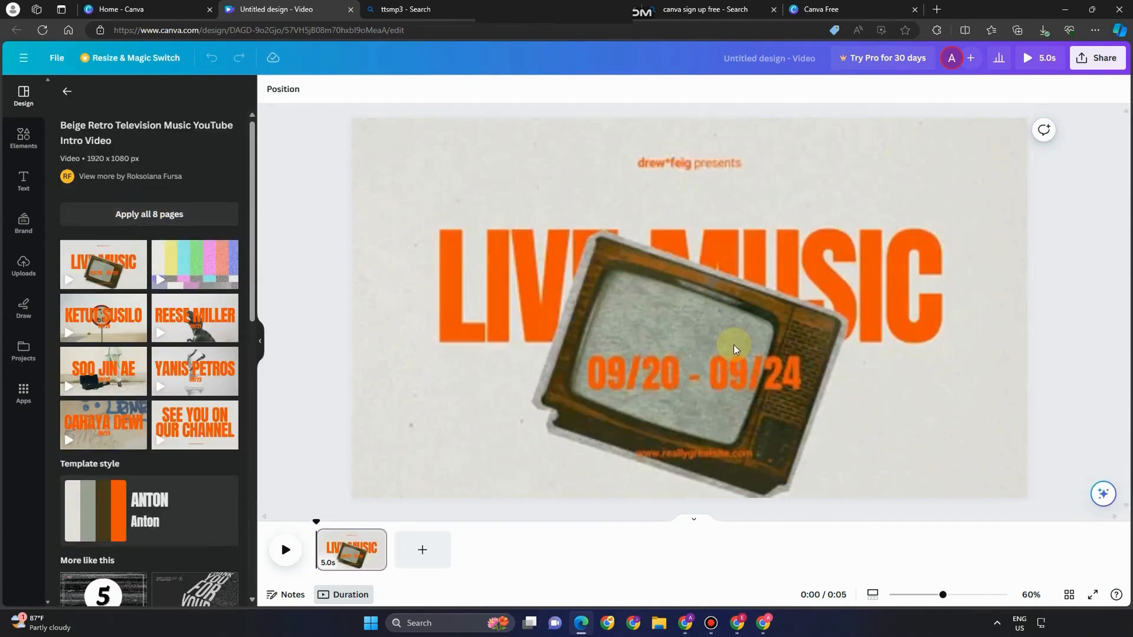
# Step: Delete the date range and the website address text from the LIVE MUSIC page
pyautogui.click(702, 366)
pyautogui.press('Delete')
pyautogui.click(716, 454)
pyautogui.press('Delete')
# Step: Move the LIVE MUSIC heading up toward the page's upper edge, above the television graphic
pyautogui.click(695, 242)
pyautogui.moveTo(694, 242); pyautogui.dragTo(689, 310)
pyautogui.moveTo(496, 271); pyautogui.dragTo(496, 231)
pyautogui.moveTo(732, 216); pyautogui.dragTo(732, 168)
pyautogui.click(736, 297)
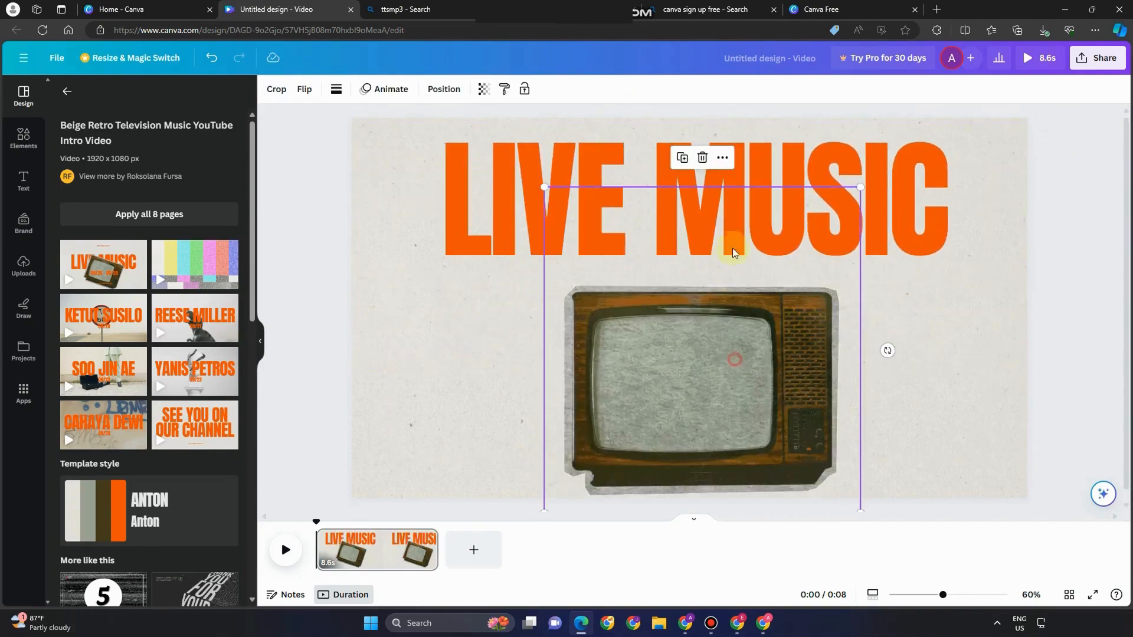
# Step: Change the LIVE MUSIC heading's text color to dark brown #2B1B13
pyautogui.click(488, 219)
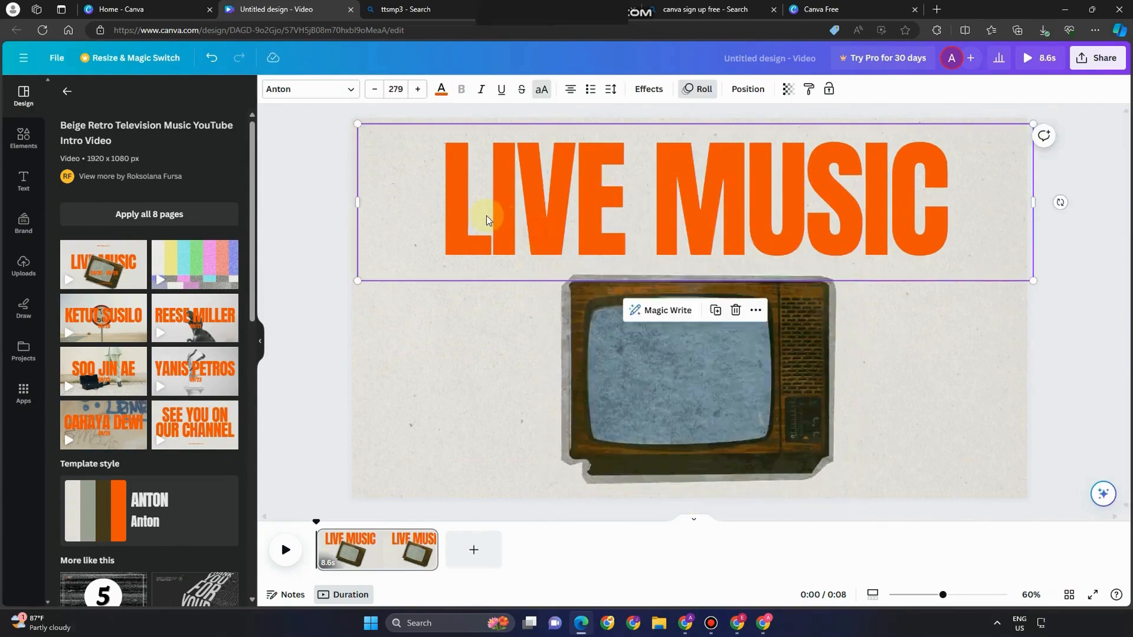
pyautogui.click(441, 88)
pyautogui.click(131, 161)
pyautogui.click(175, 282)
pyautogui.click(152, 242)
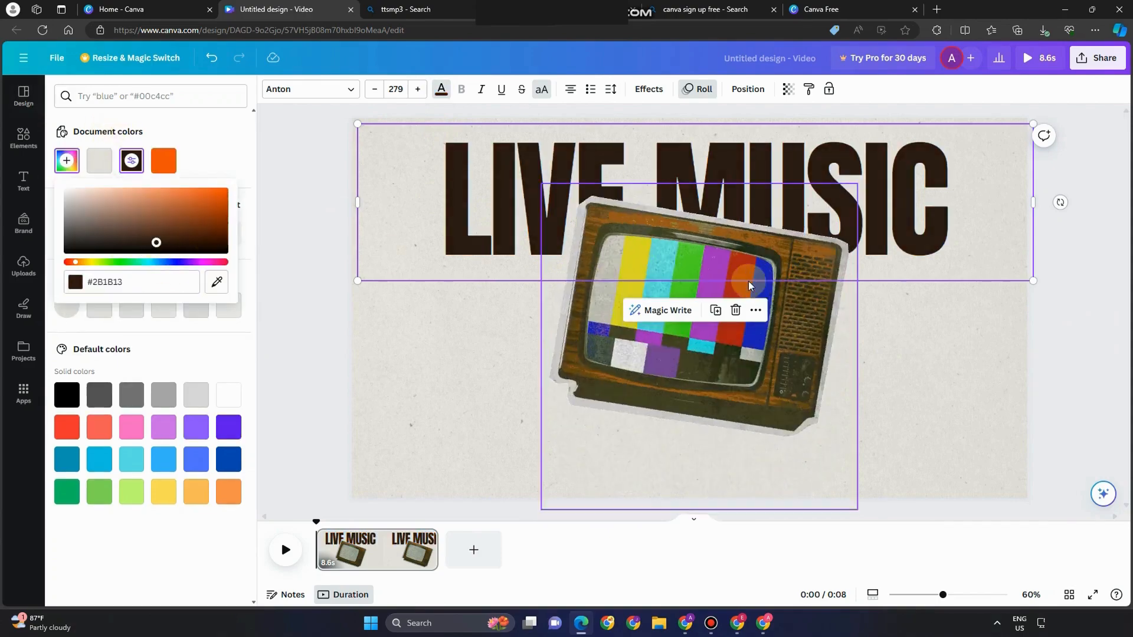
# Step: Delete the LIVE MUSIC heading and the television graphic, leaving only the paper background
pyautogui.click(715, 346)
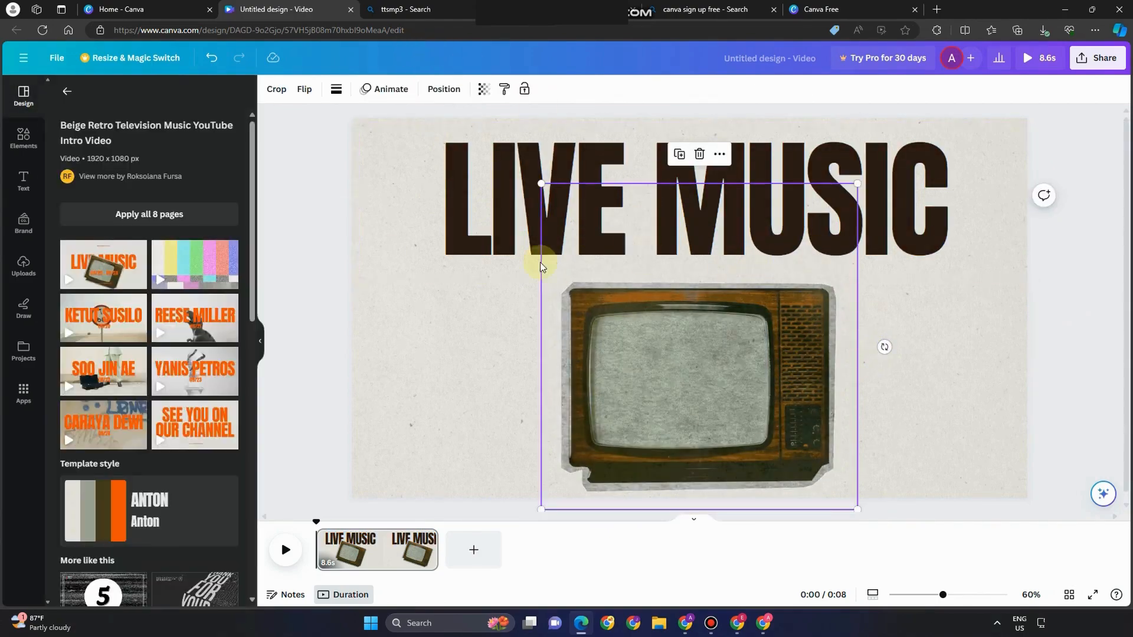
pyautogui.click(473, 225)
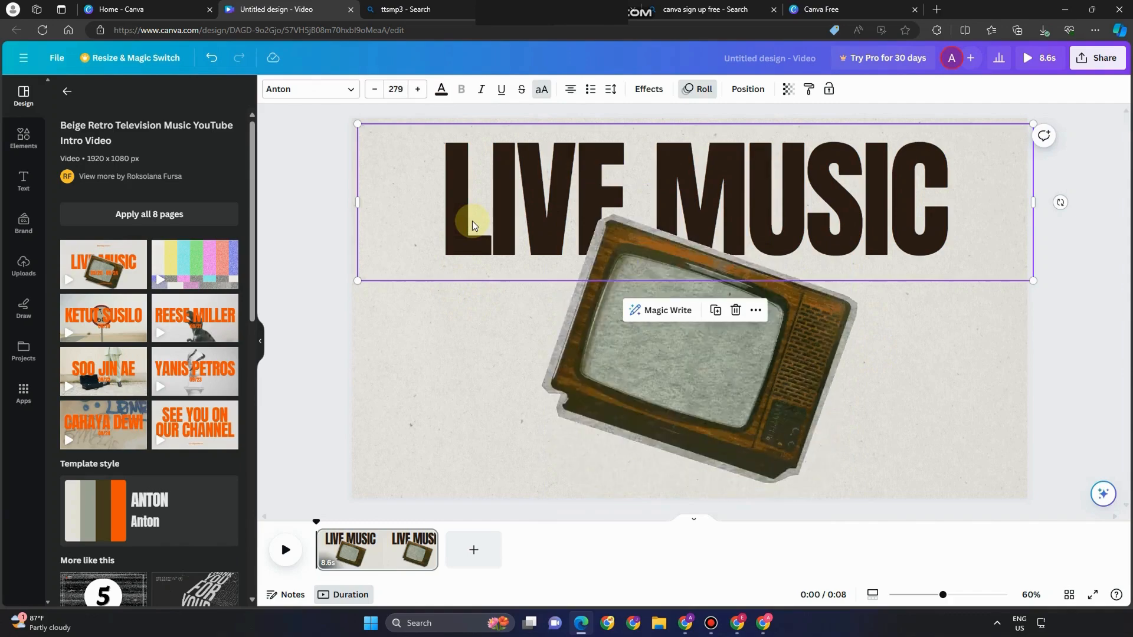
pyautogui.press('Delete')
pyautogui.click(754, 362)
pyautogui.press('Delete')
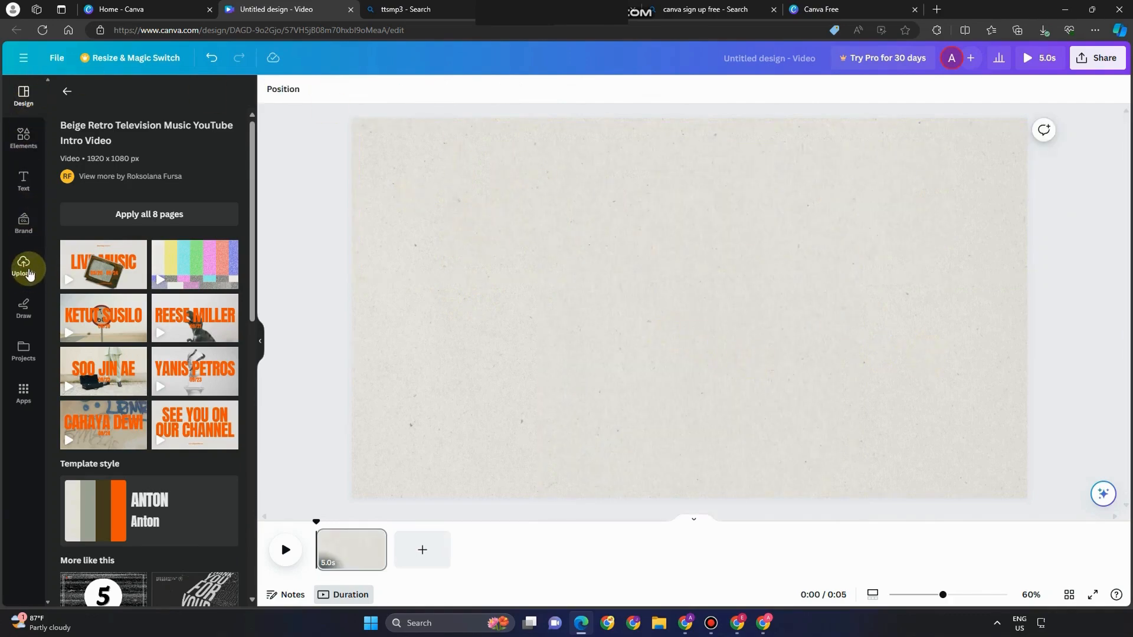
# Step: Add the 20.8-second forest clip from the uploaded videos to the page
pyautogui.click(28, 271)
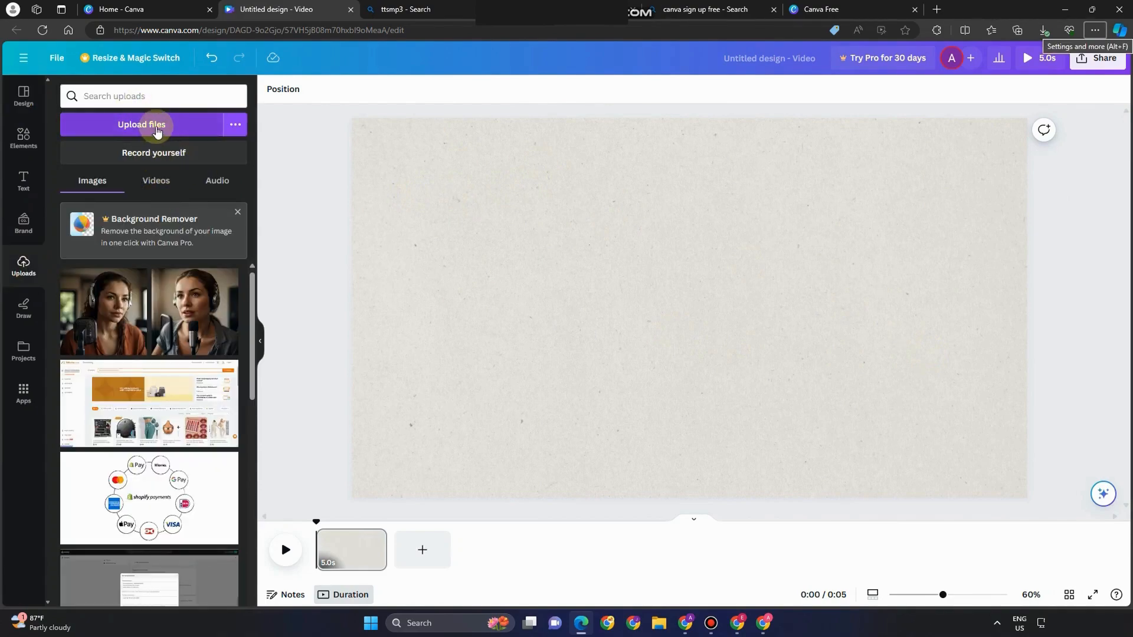
pyautogui.click(155, 131)
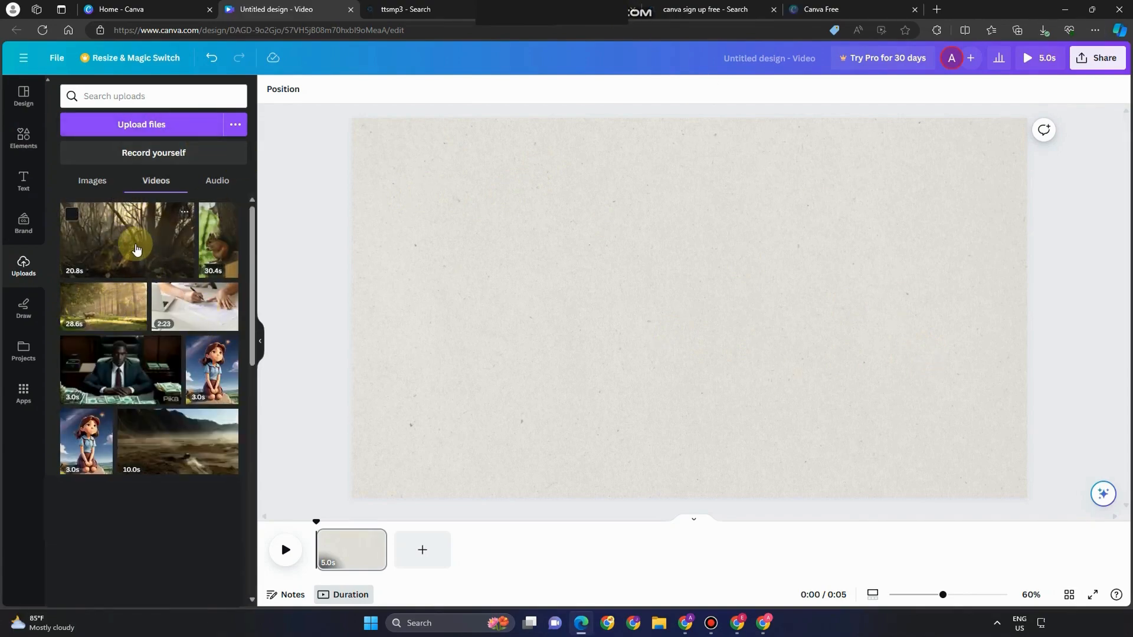
pyautogui.moveTo(135, 249)
pyautogui.mouseDown()
pyautogui.moveTo(480, 246)
pyautogui.moveTo(135, 236)
pyautogui.mouseUp()
pyautogui.click(127, 239)
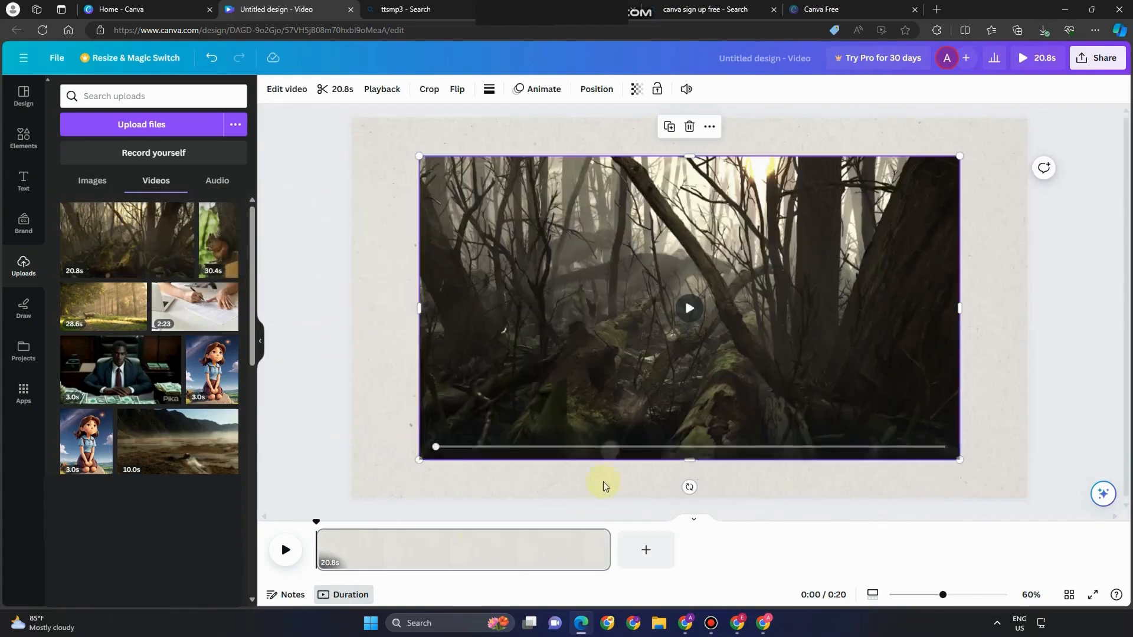
# Step: Enlarge the forest video from its corners until it covers the whole page
pyautogui.moveTo(419, 460); pyautogui.dragTo(354, 495)
pyautogui.moveTo(358, 156); pyautogui.dragTo(347, 148)
pyautogui.moveTo(442, 186); pyautogui.dragTo(447, 174)
pyautogui.moveTo(973, 137); pyautogui.dragTo(1007, 171)
pyautogui.moveTo(1011, 488); pyautogui.dragTo(1044, 521)
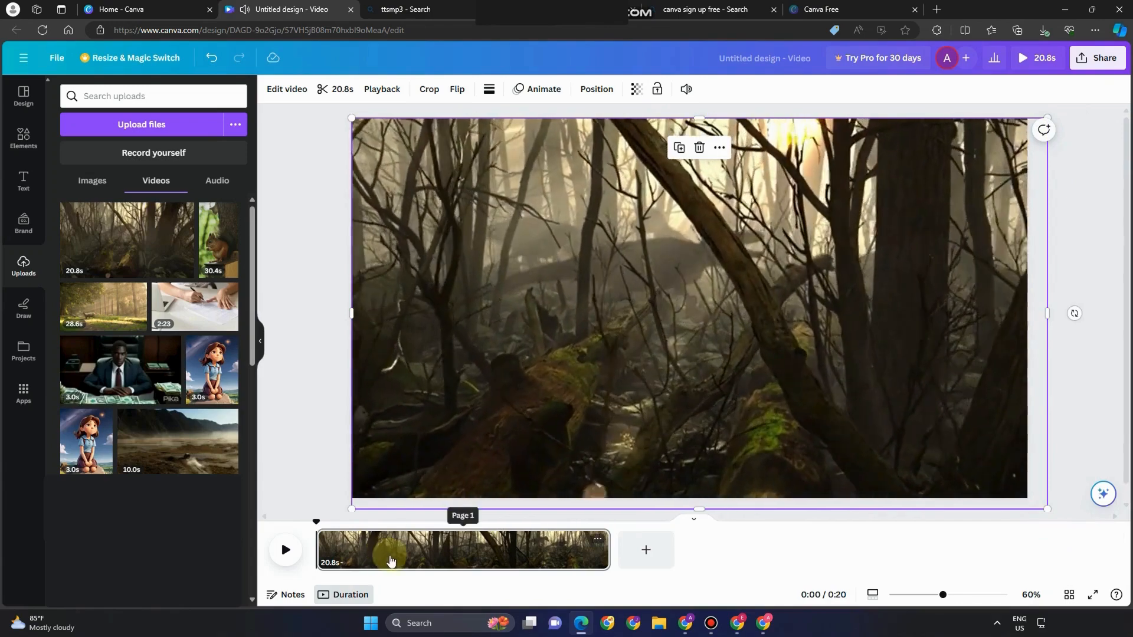
# Step: Examine the page options available for the forest clip in the timeline, such as duplicating, deleting and splitting the page
pyautogui.click(474, 550)
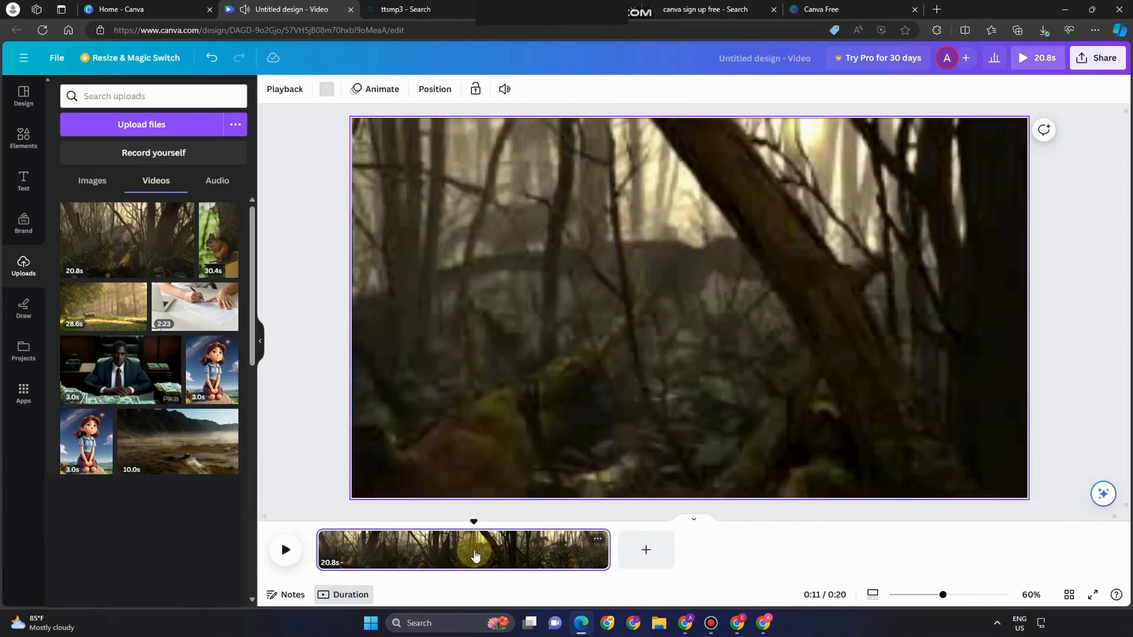
pyautogui.rightClick(474, 551)
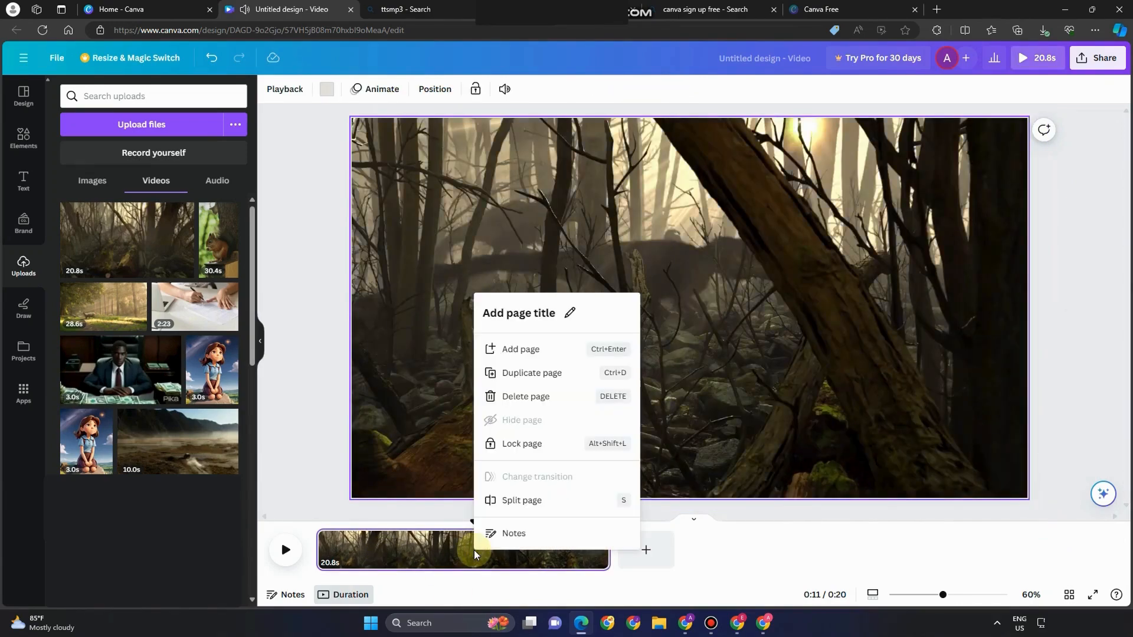
pyautogui.click(588, 564)
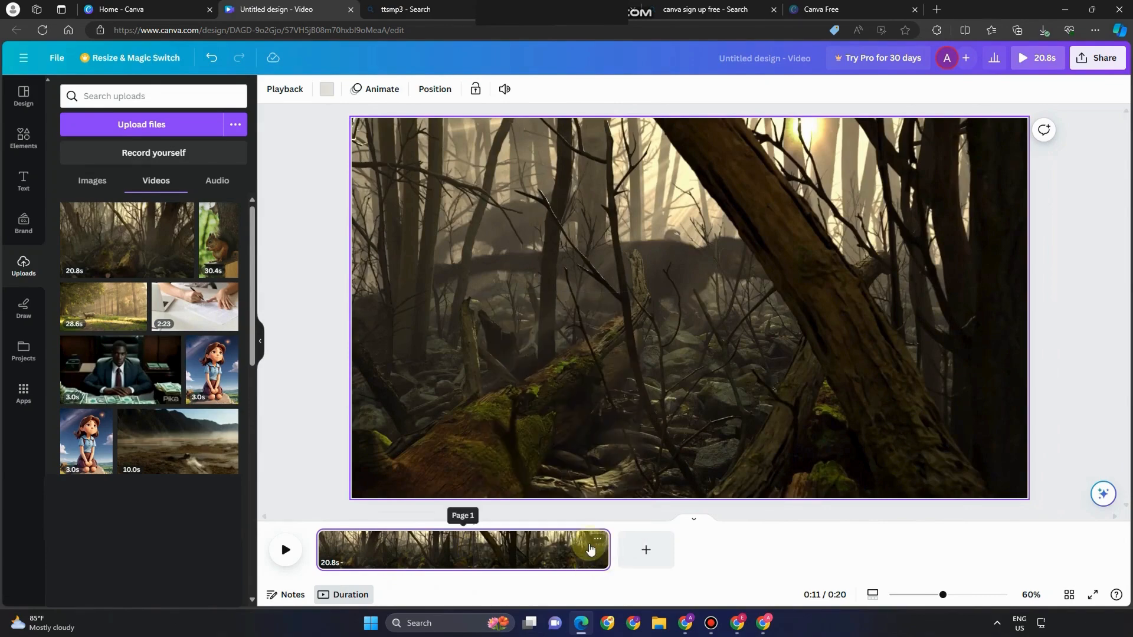
pyautogui.click(596, 541)
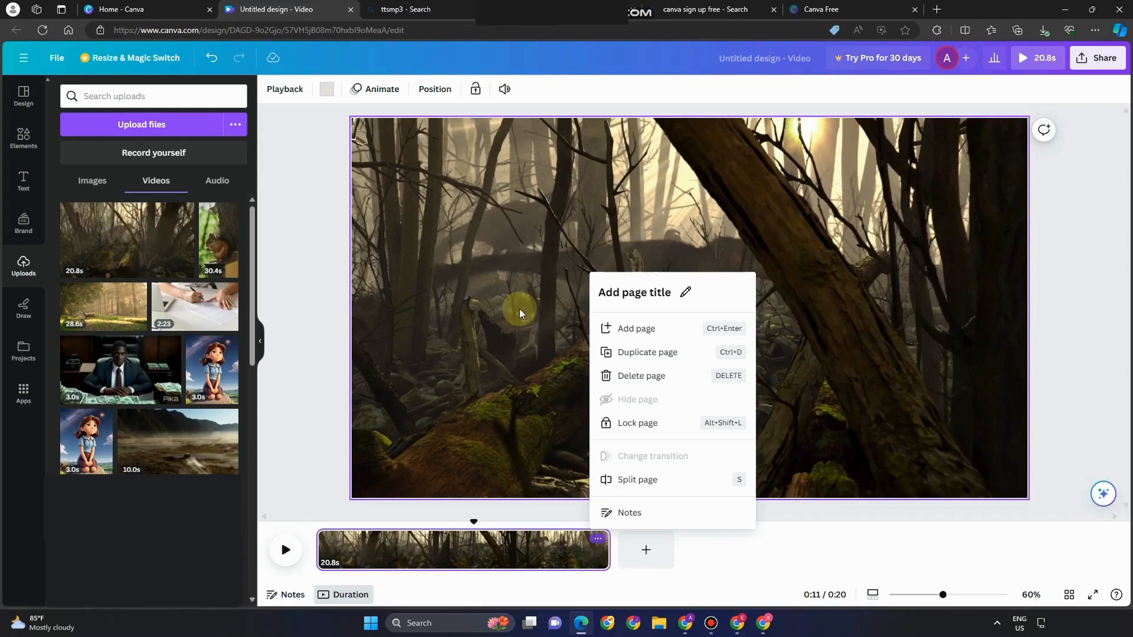
pyautogui.click(473, 393)
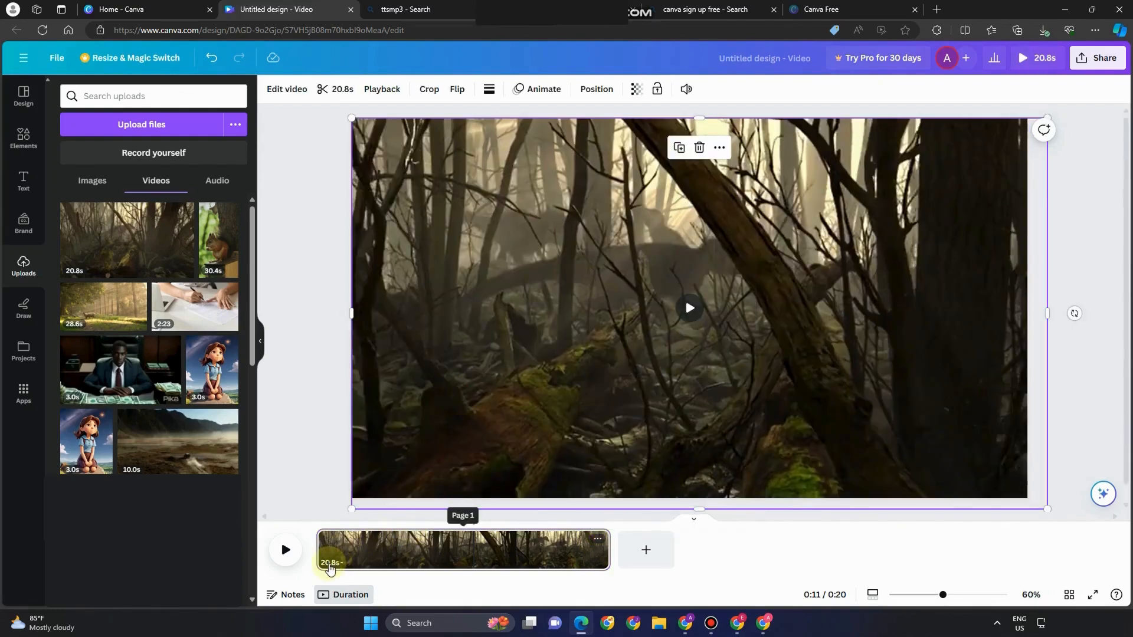
pyautogui.rightClick(337, 565)
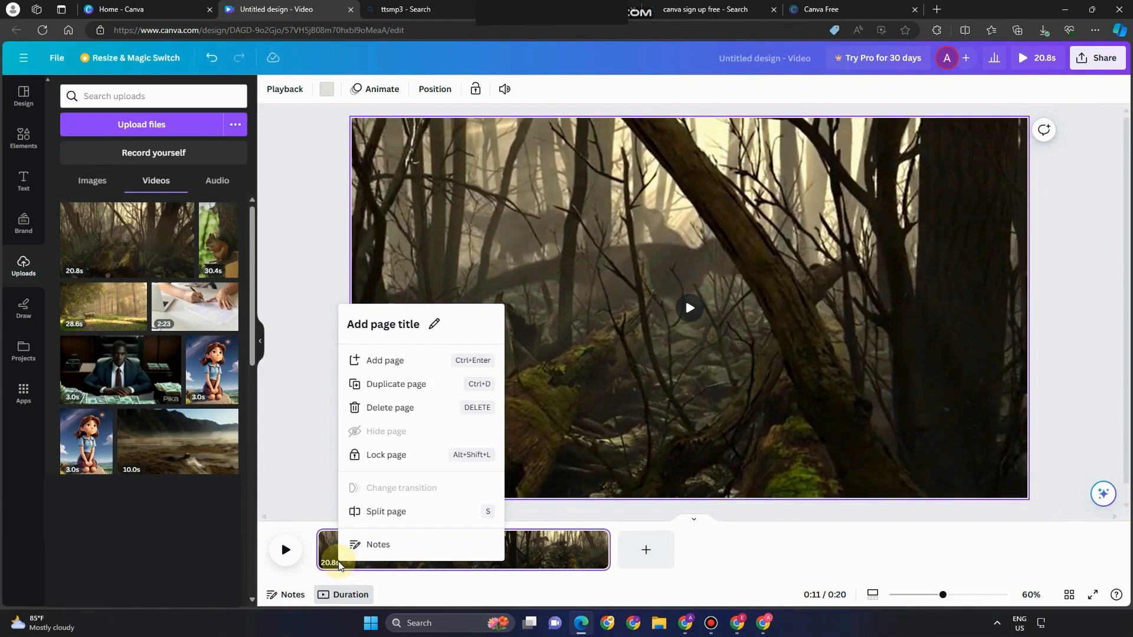
pyautogui.click(544, 553)
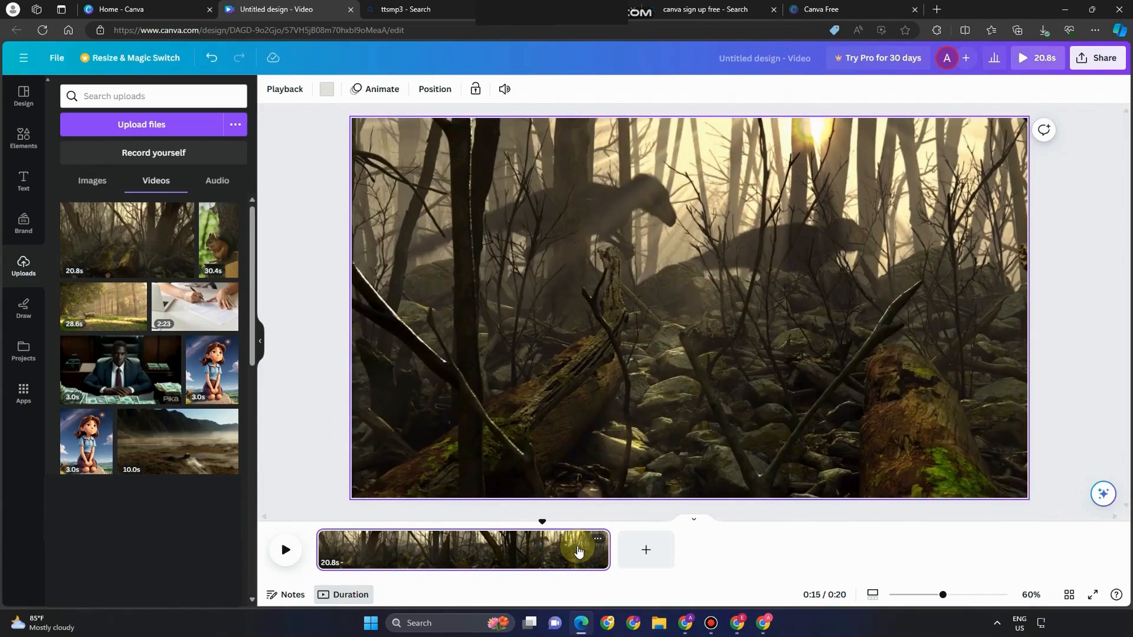
# Step: Set the volume of all videos on the page to 16 and play the video
pyautogui.click(505, 88)
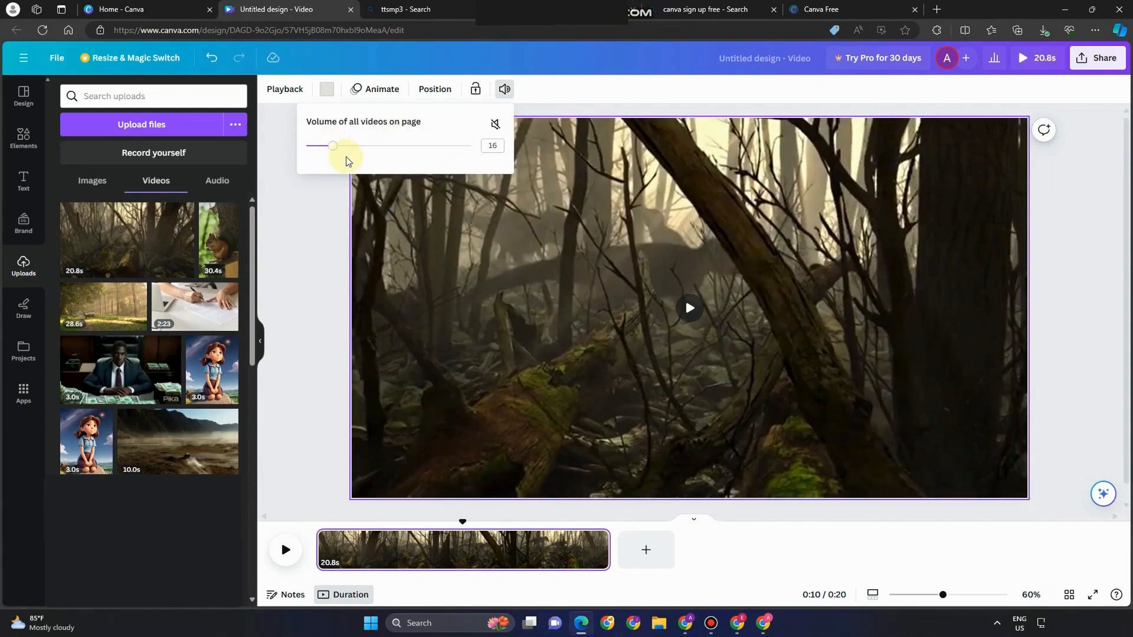
pyautogui.click(285, 549)
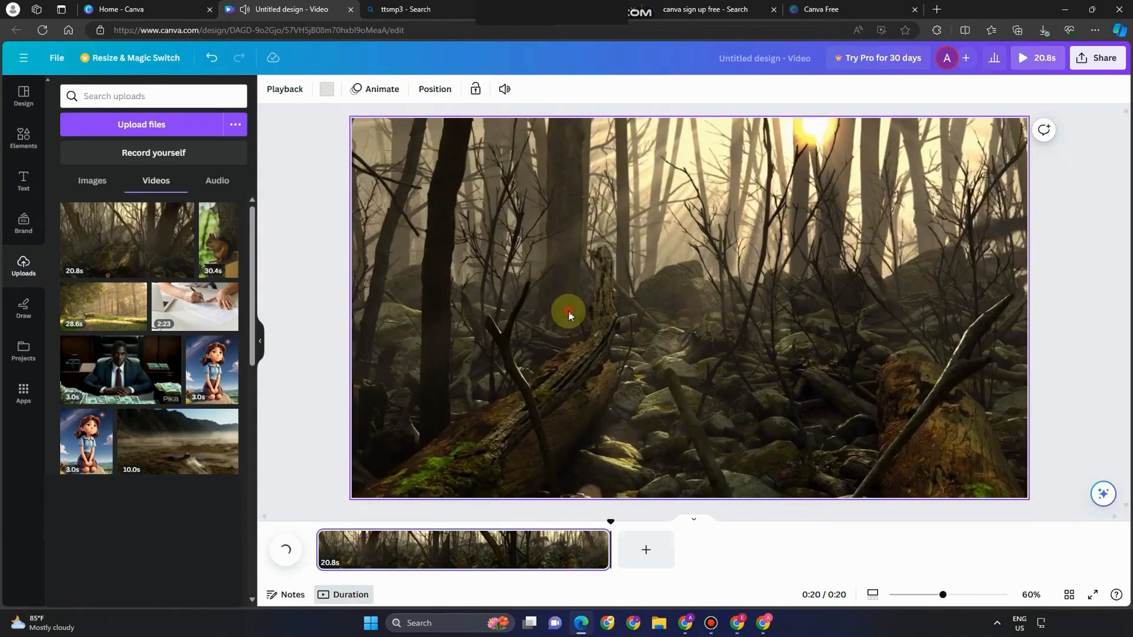
# Step: Add the 28.6-second sunlit forest clip and the 30.4-second squirrel clip after the first clip in the timeline
pyautogui.click(569, 311)
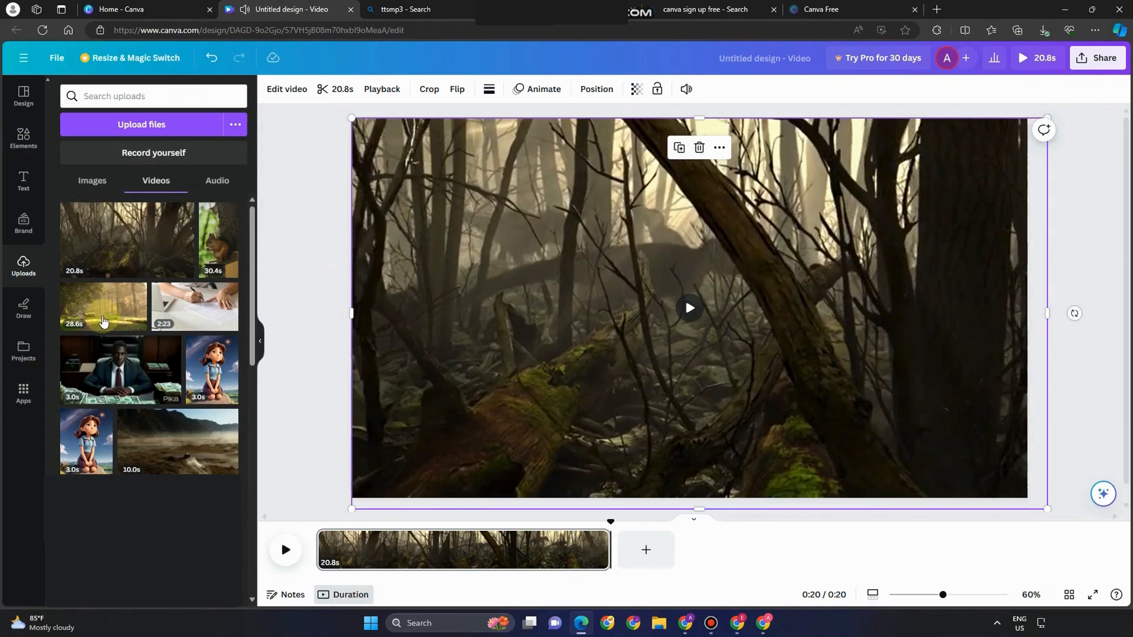
pyautogui.moveTo(98, 318); pyautogui.dragTo(634, 539)
pyautogui.moveTo(219, 252); pyautogui.dragTo(941, 558)
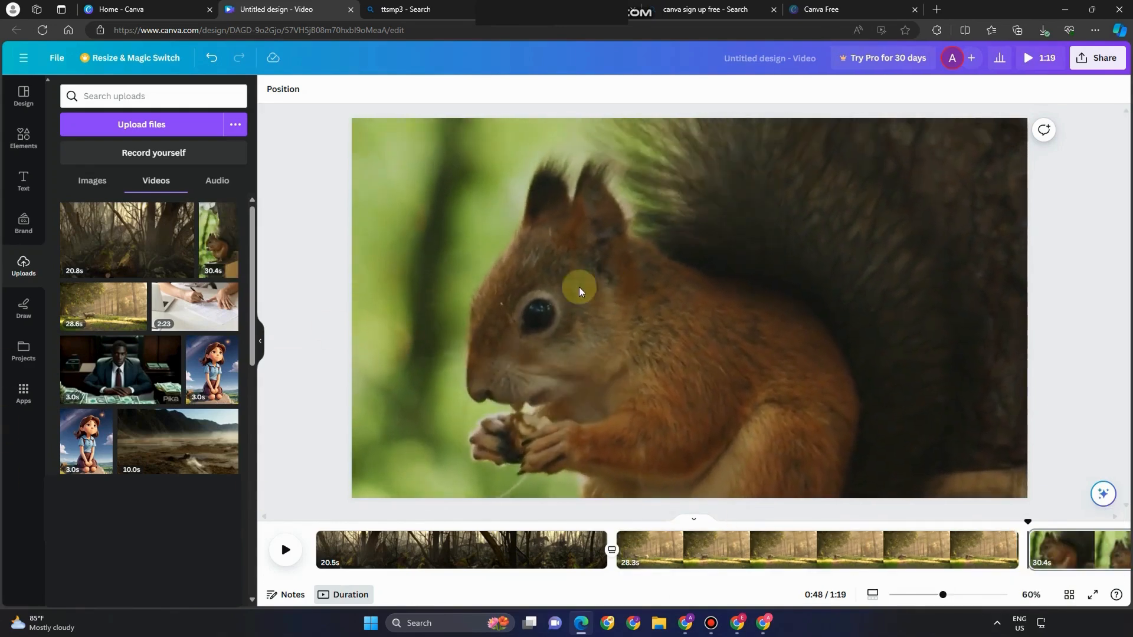
# Step: Switch to ttsMP3.com from the search results and enter the forest narration beginning "In the heart of nature's embrace"
pyautogui.click(393, 10)
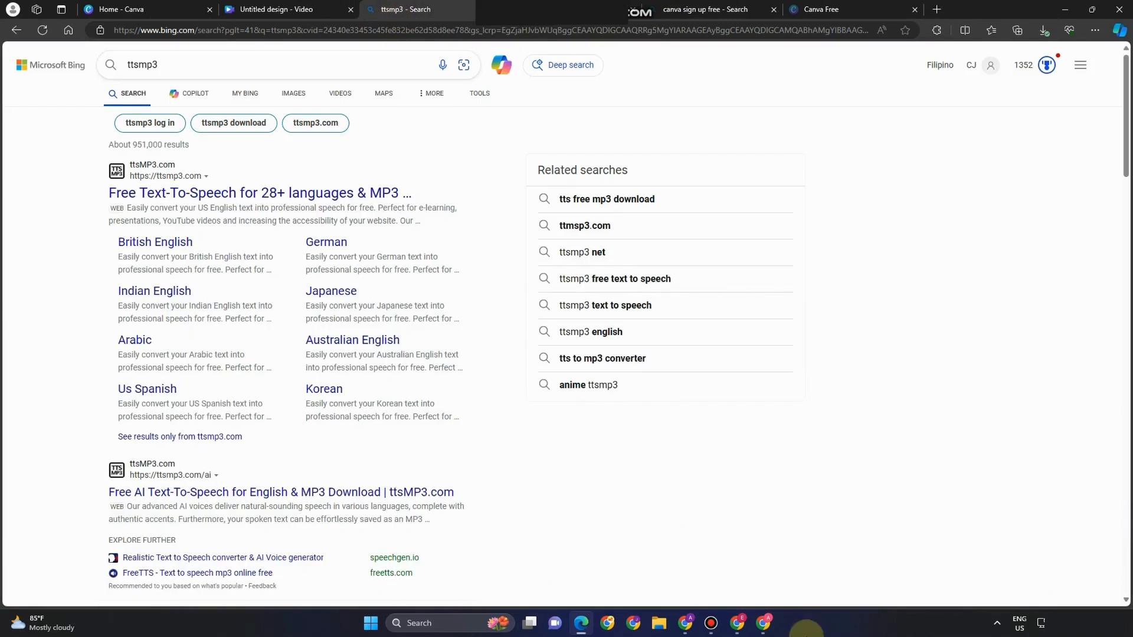
pyautogui.click(283, 194)
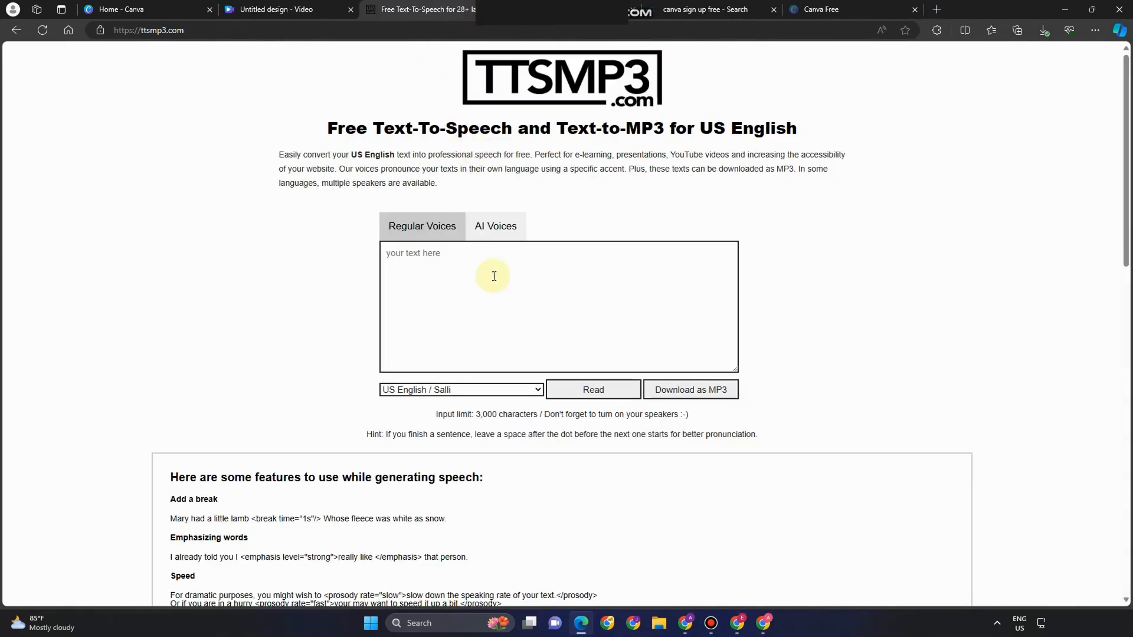
pyautogui.click(461, 261)
pyautogui.write('"In the heart of nature\'s embrace lies the enchanting realm of the forest. A sanctuary of life, where ancient trees stand as guardians of time, and every leaf whispers tales of the earth\'s enduring spirit."')
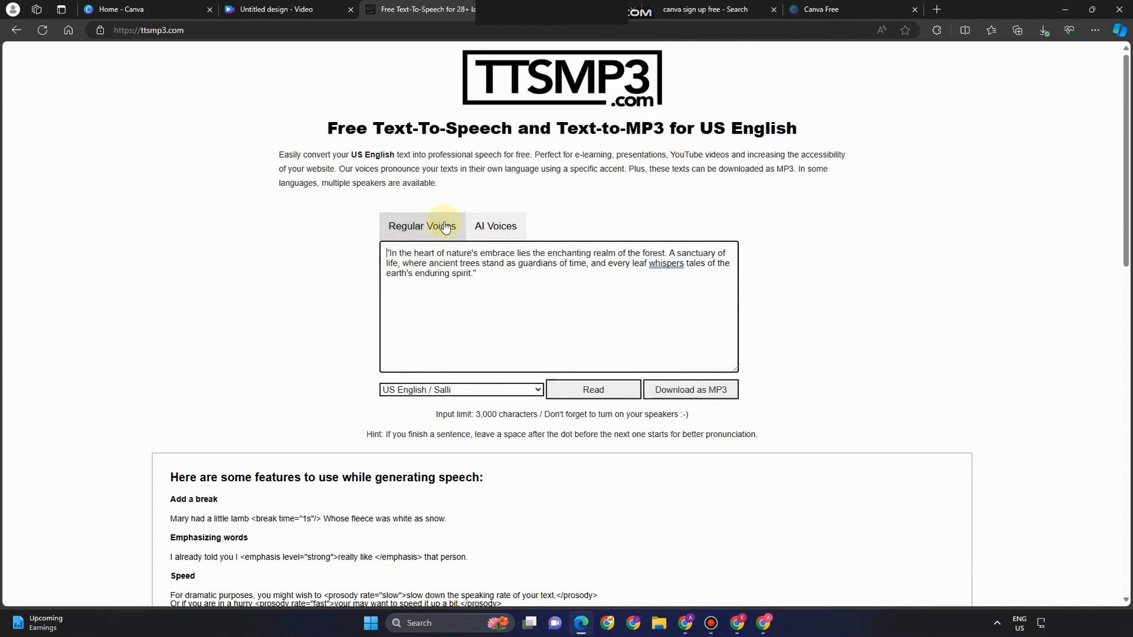
# Step: Try the US English / Ivy voice by having the narration read aloud
pyautogui.click(538, 393)
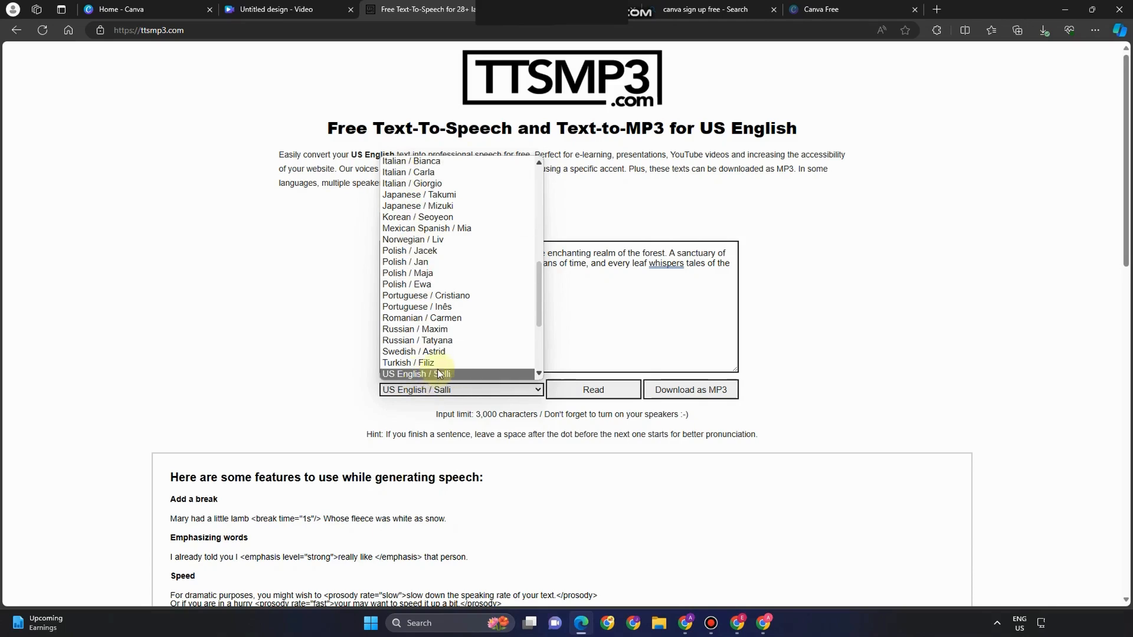
pyautogui.scroll(-3, 438, 372)
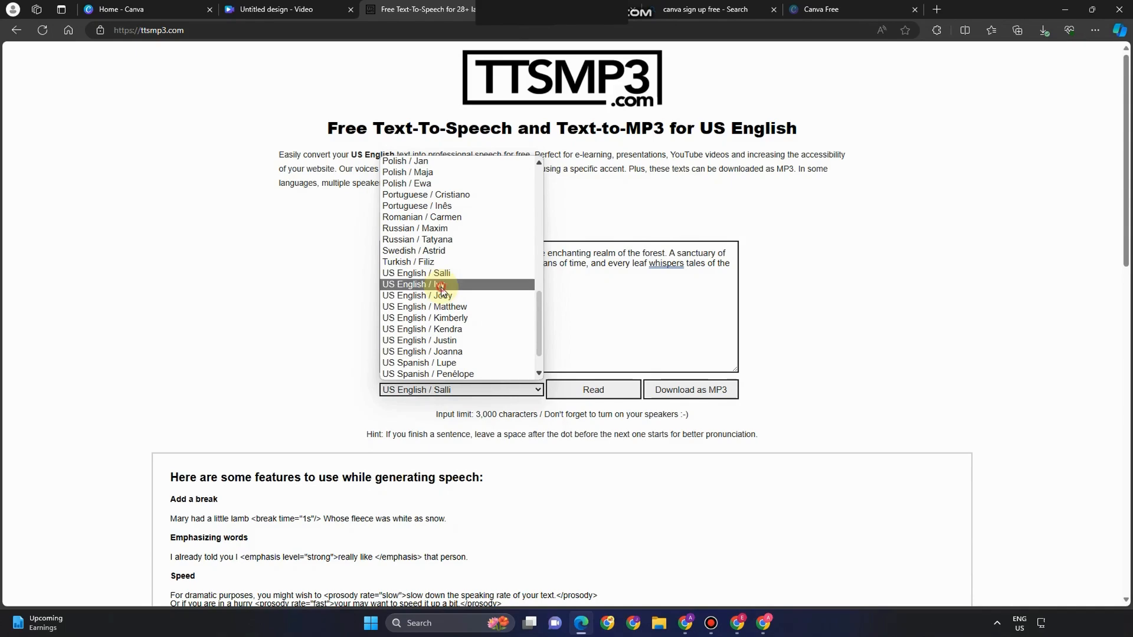
pyautogui.click(441, 285)
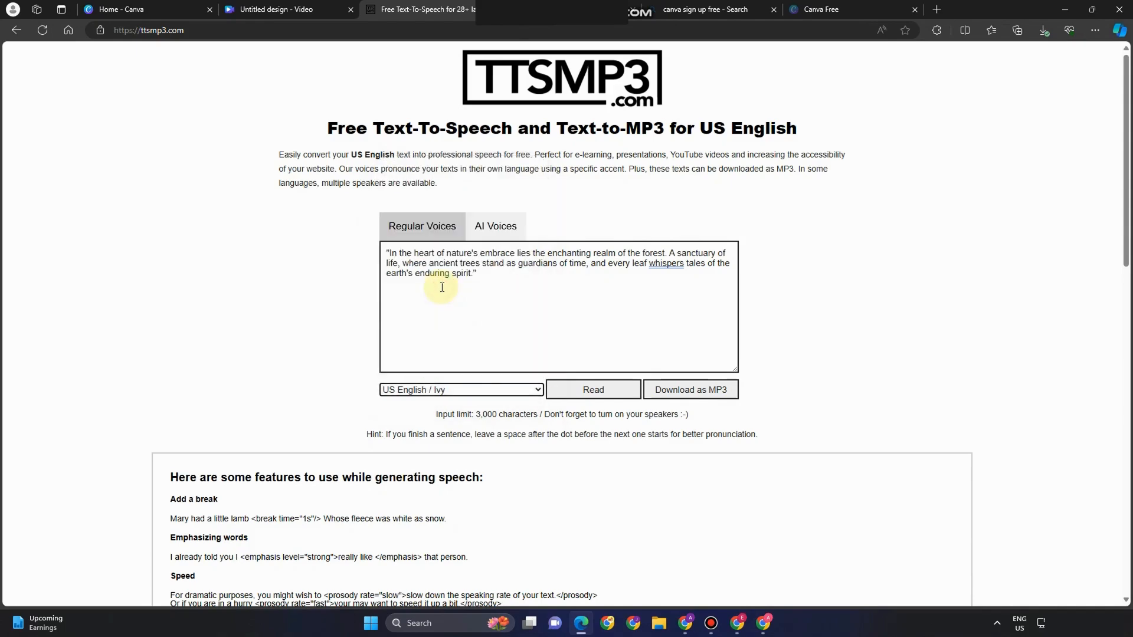
pyautogui.click(593, 390)
# Step: Set the voice to US English / Salli, have the narration read aloud, and download it as MP3
pyautogui.click(539, 390)
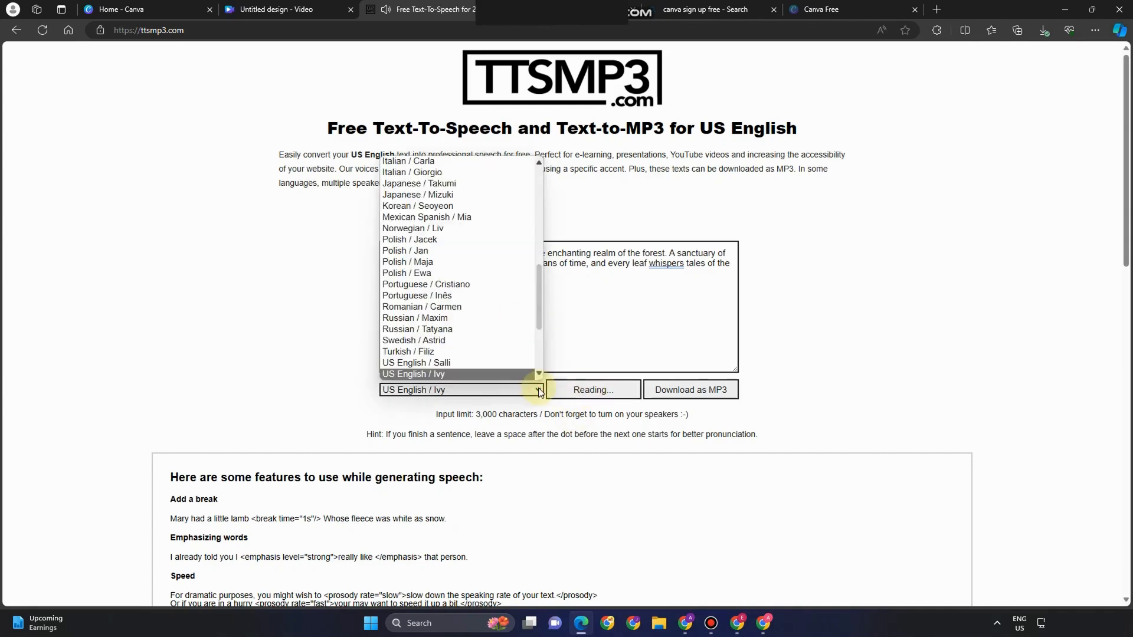
pyautogui.click(459, 363)
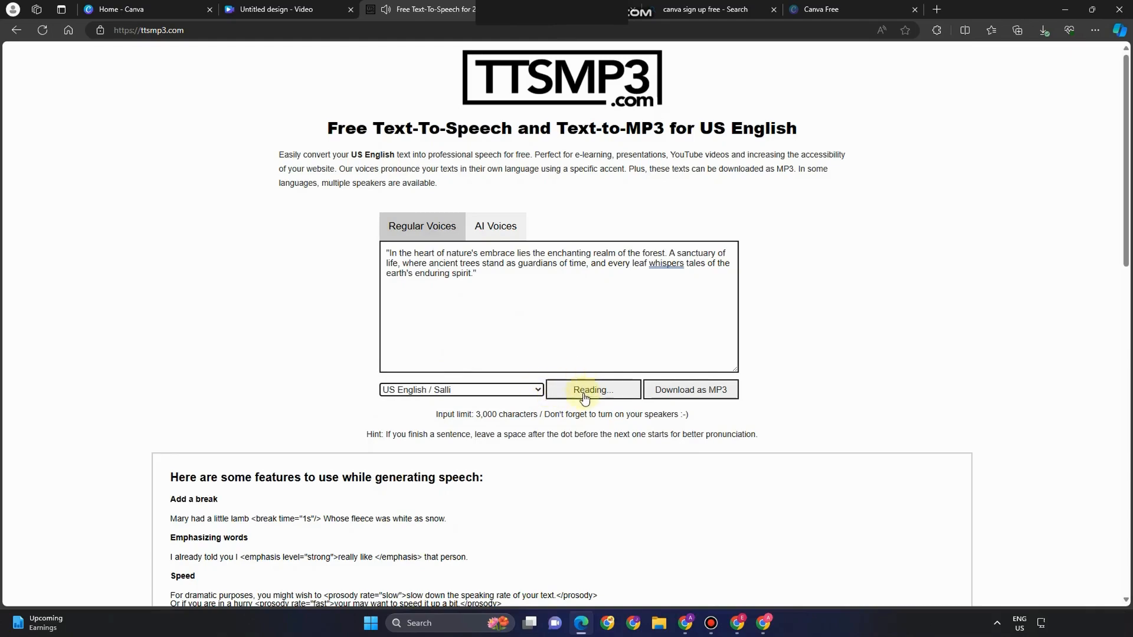
pyautogui.click(590, 395)
pyautogui.click(582, 394)
pyautogui.click(663, 396)
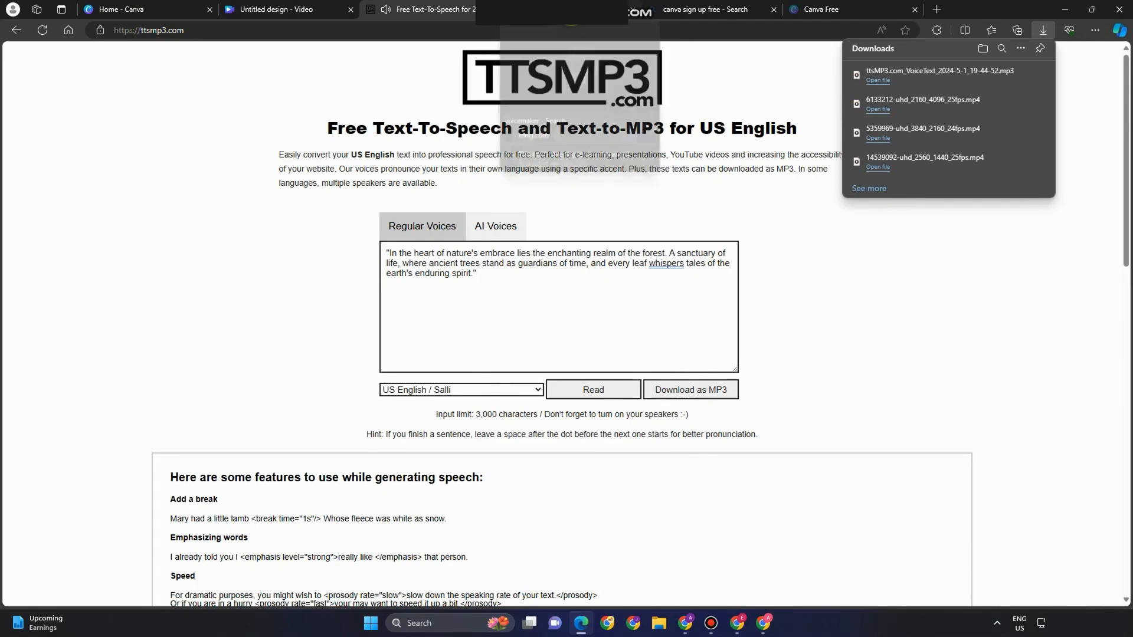
# Step: Switch to Voicemaker from its search results and enter the same forest narration without a leading colon
pyautogui.click(552, 9)
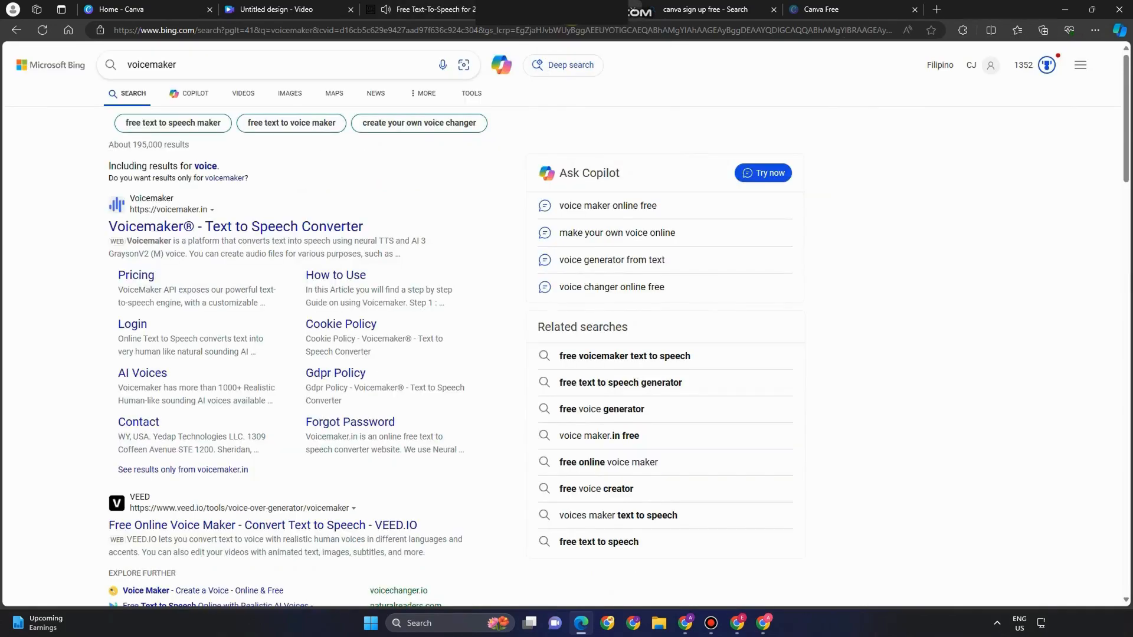
pyautogui.click(216, 232)
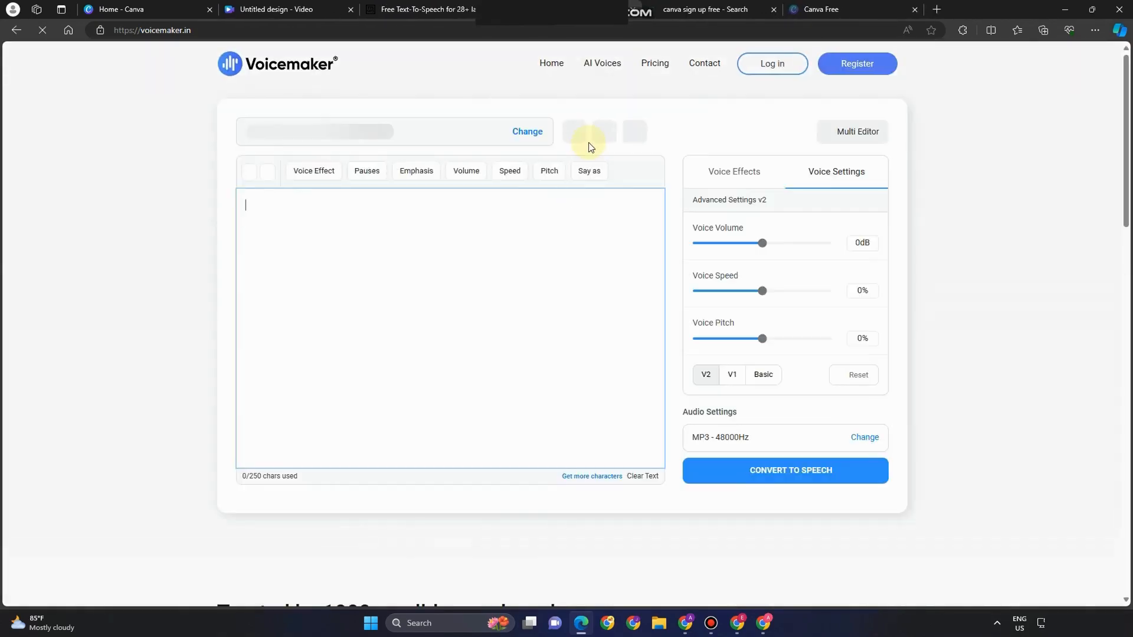
pyautogui.click(376, 237)
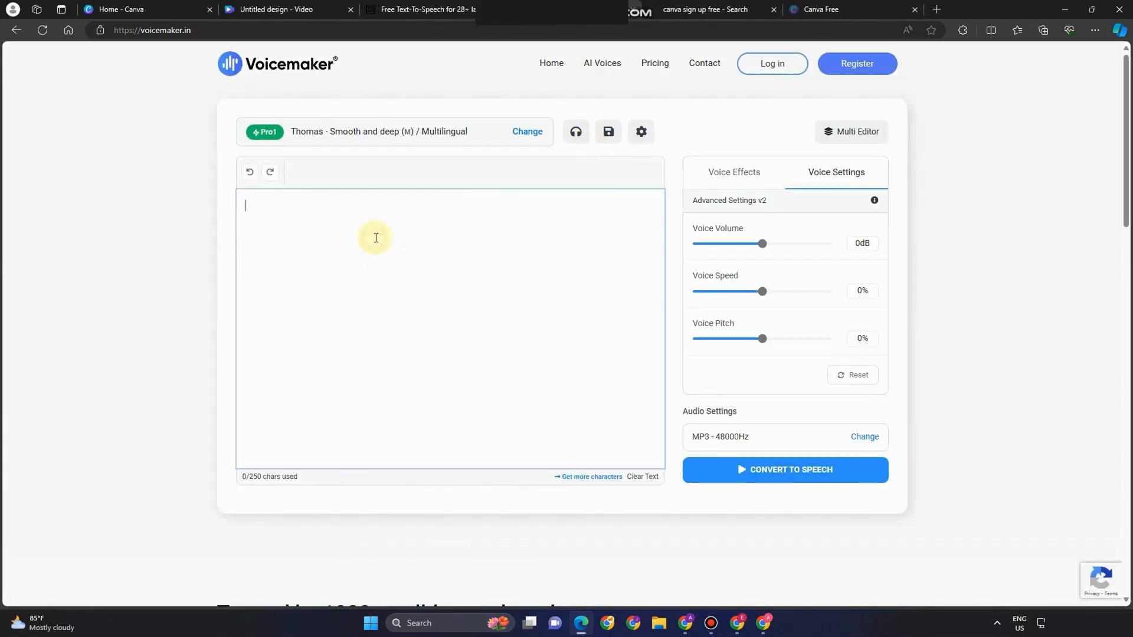
pyautogui.write(': "In the heart of nature\'s embrace lies the enchanting realm of the forest. A sanctuary of life, where ancient trees stand as guardians of time, and every leaf whispers tales of the earth\'s enduring spirit."')
pyautogui.press('BackSpace')
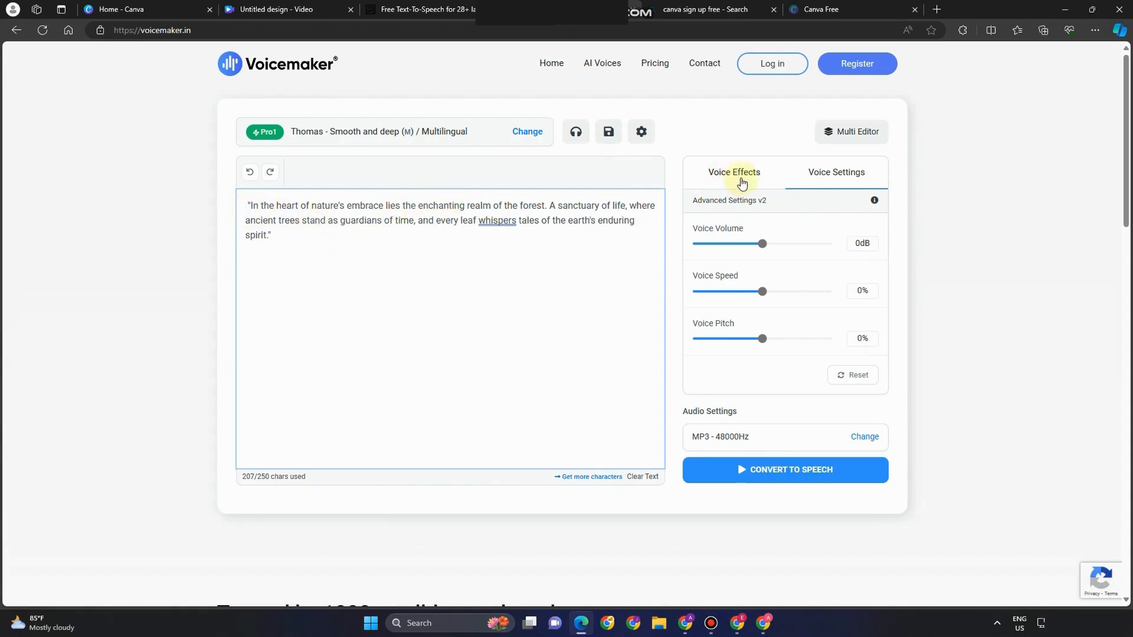
# Step: Examine the voice effects and listen to samples of the Pro voices Ariana, Avery, Blaze and Grace
pyautogui.click(742, 184)
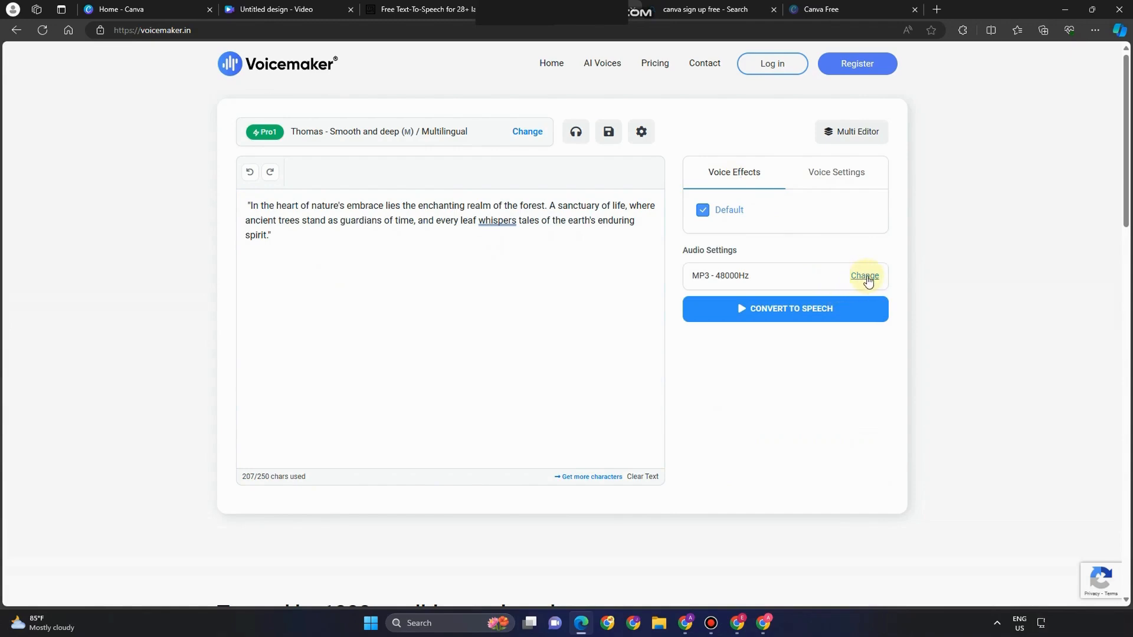
pyautogui.click(528, 132)
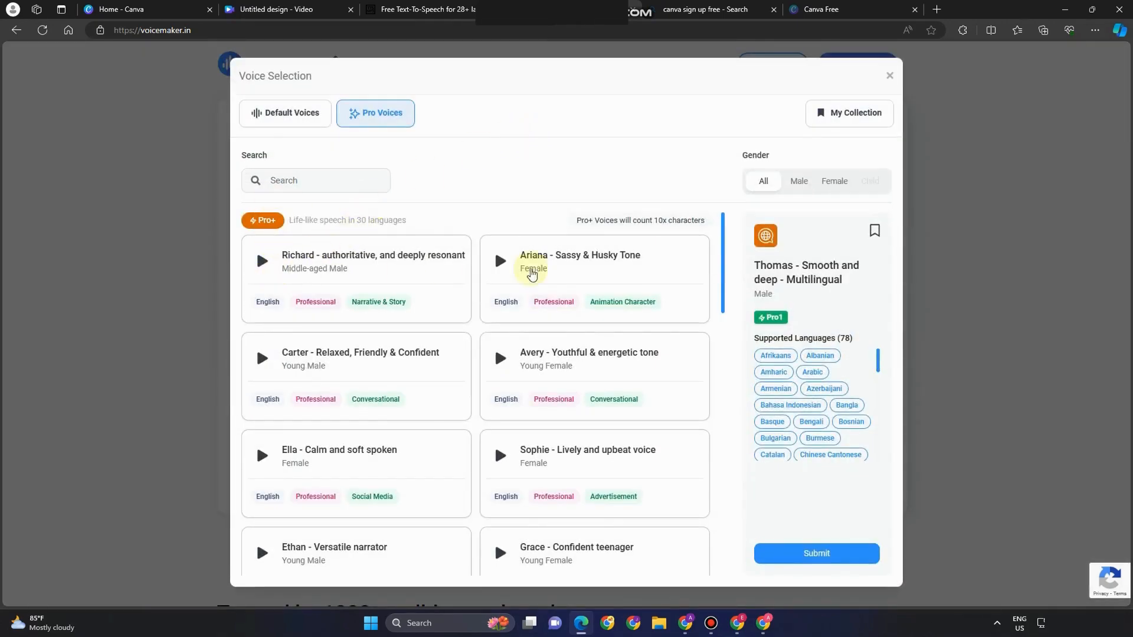
pyautogui.click(499, 261)
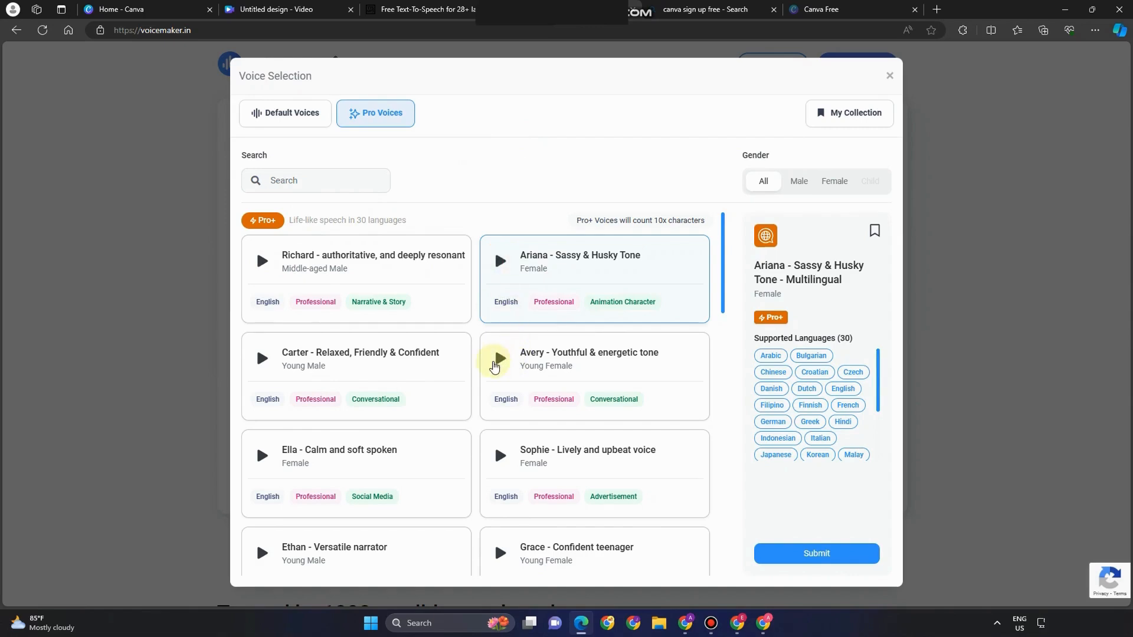
pyautogui.click(501, 362)
pyautogui.click(500, 361)
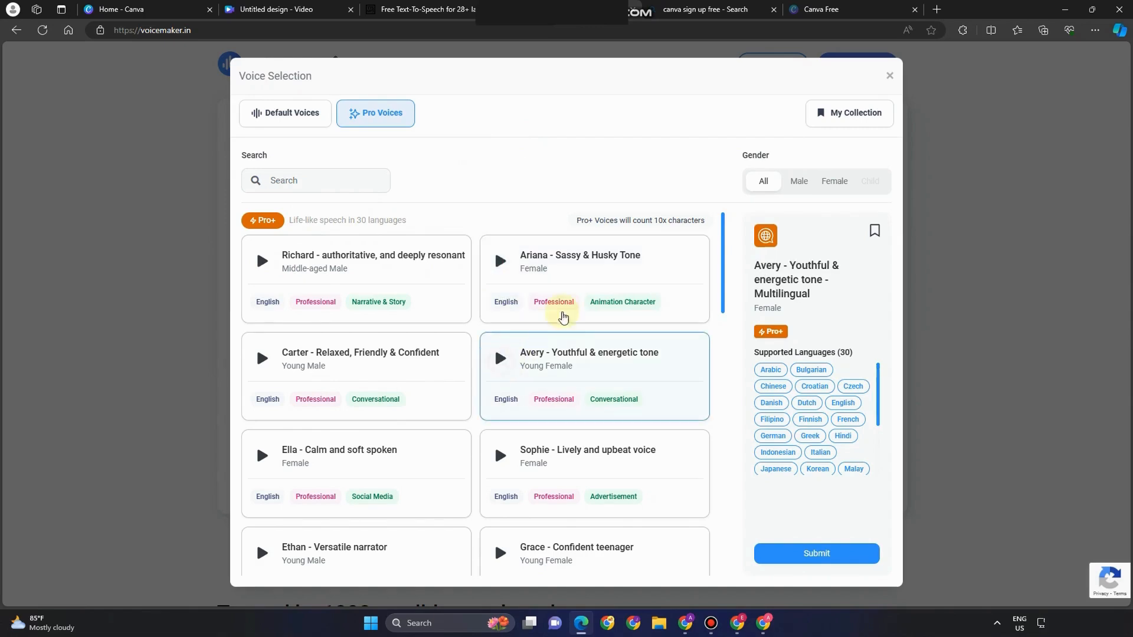
pyautogui.scroll(-1, 547, 310)
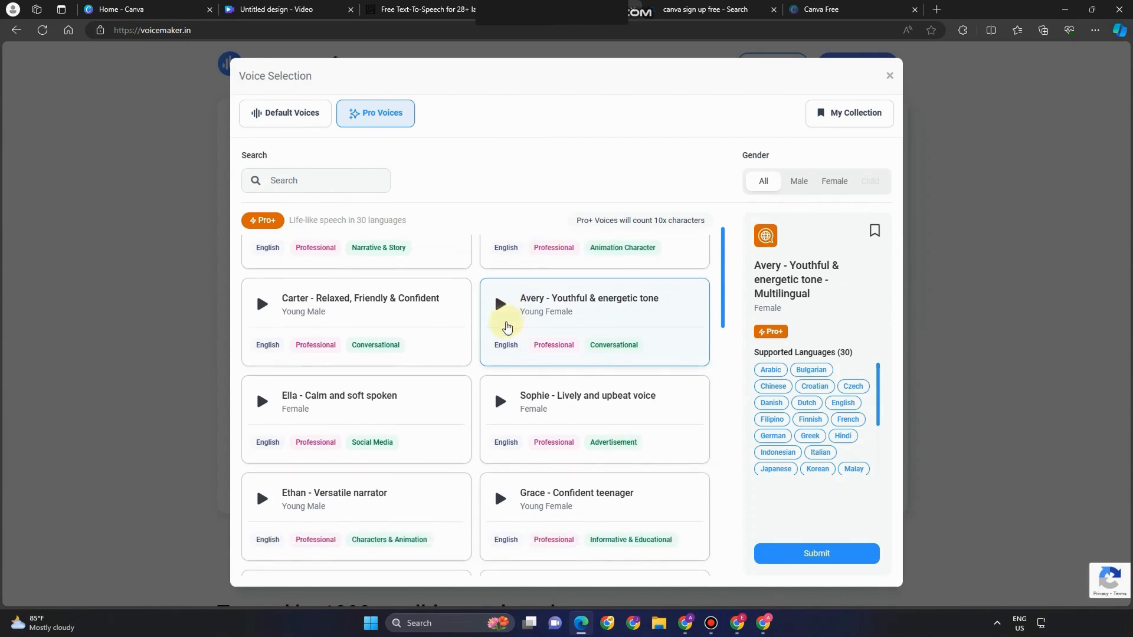
pyautogui.scroll(-2, 590, 425)
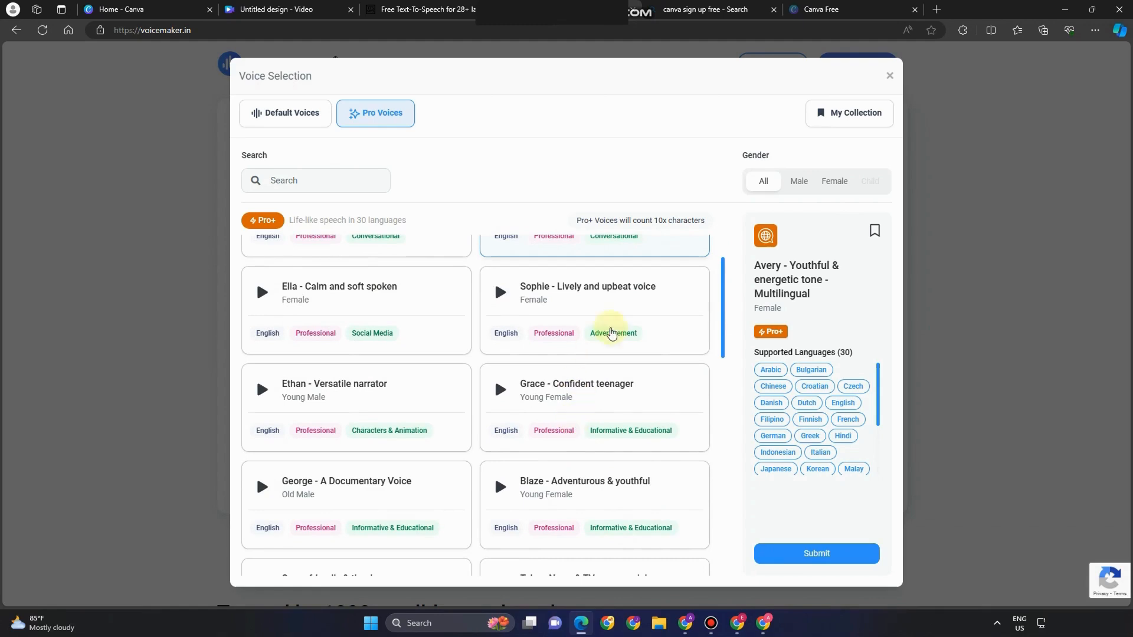
pyautogui.scroll(-3, 581, 392)
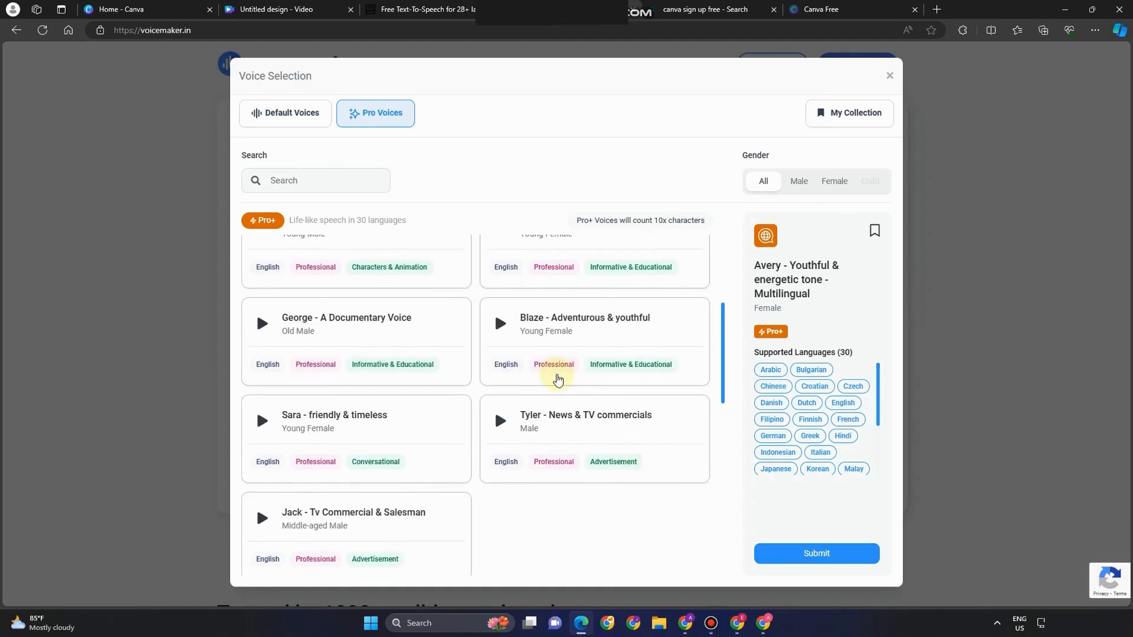
pyautogui.click(497, 330)
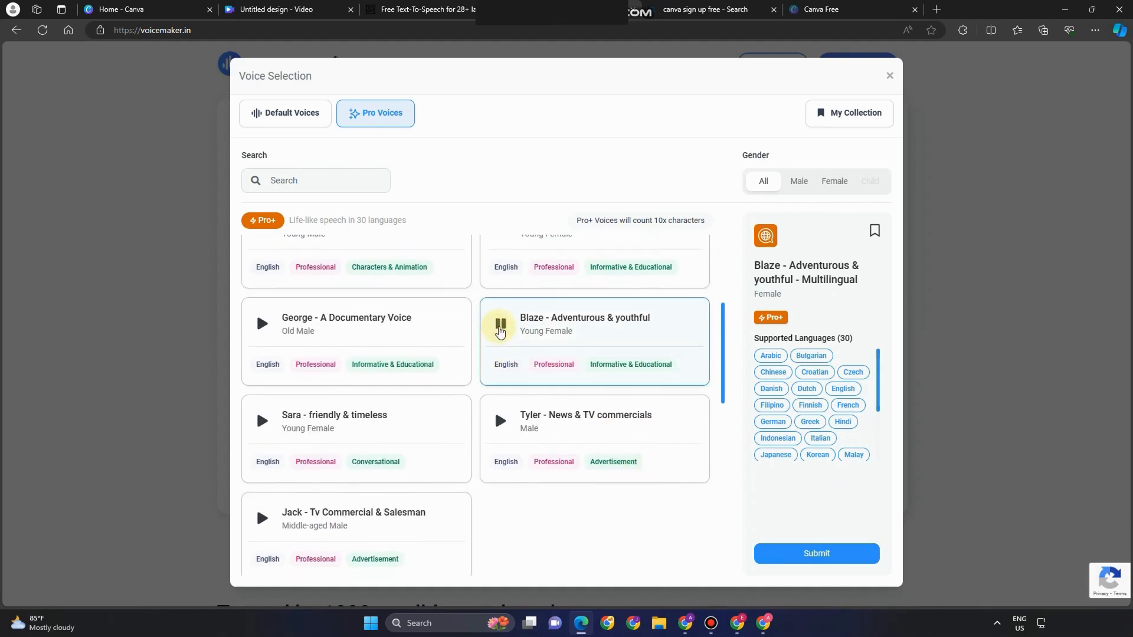
pyautogui.scroll(2, 508, 392)
pyautogui.click(500, 334)
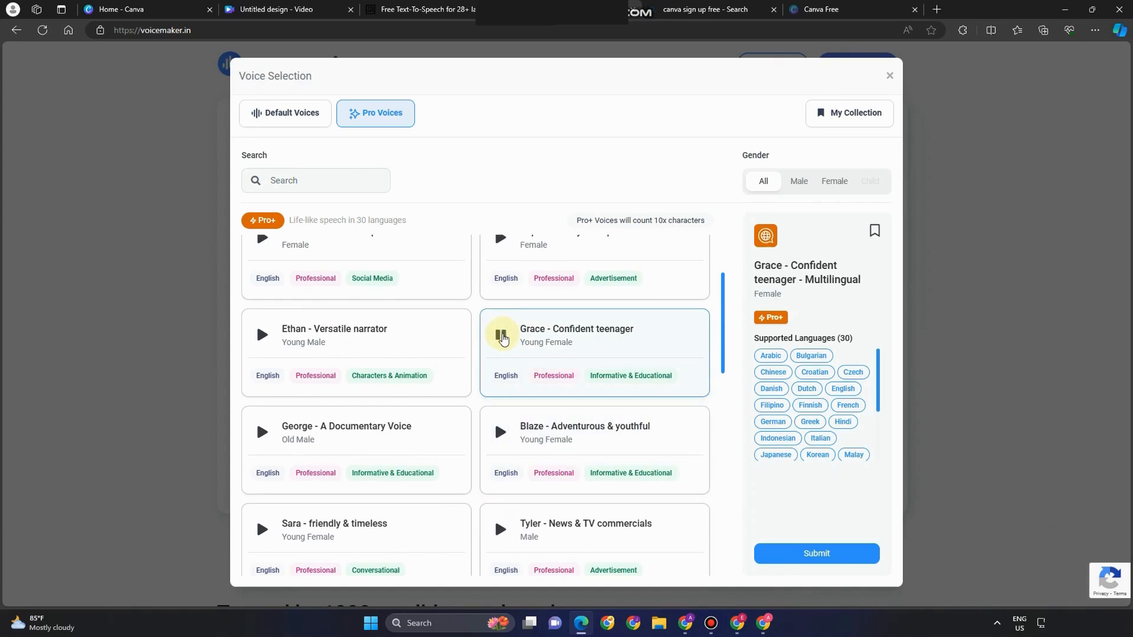
# Step: Apply the Pro voice Ariana - Sassy & Husky Tone to the narration
pyautogui.scroll(4, 502, 336)
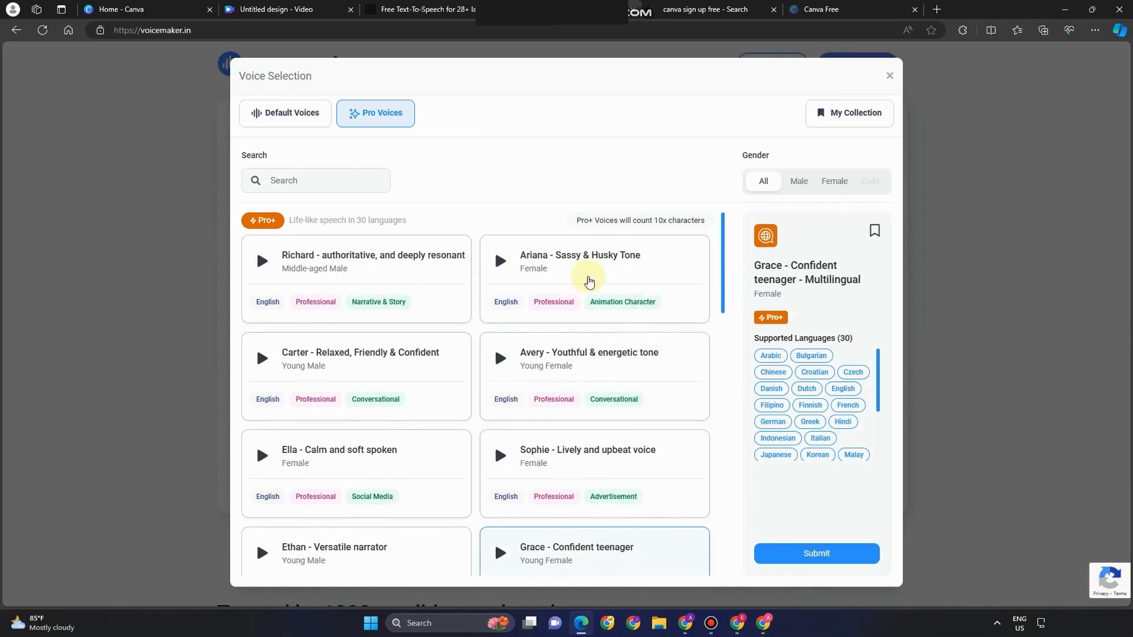
pyautogui.click(577, 279)
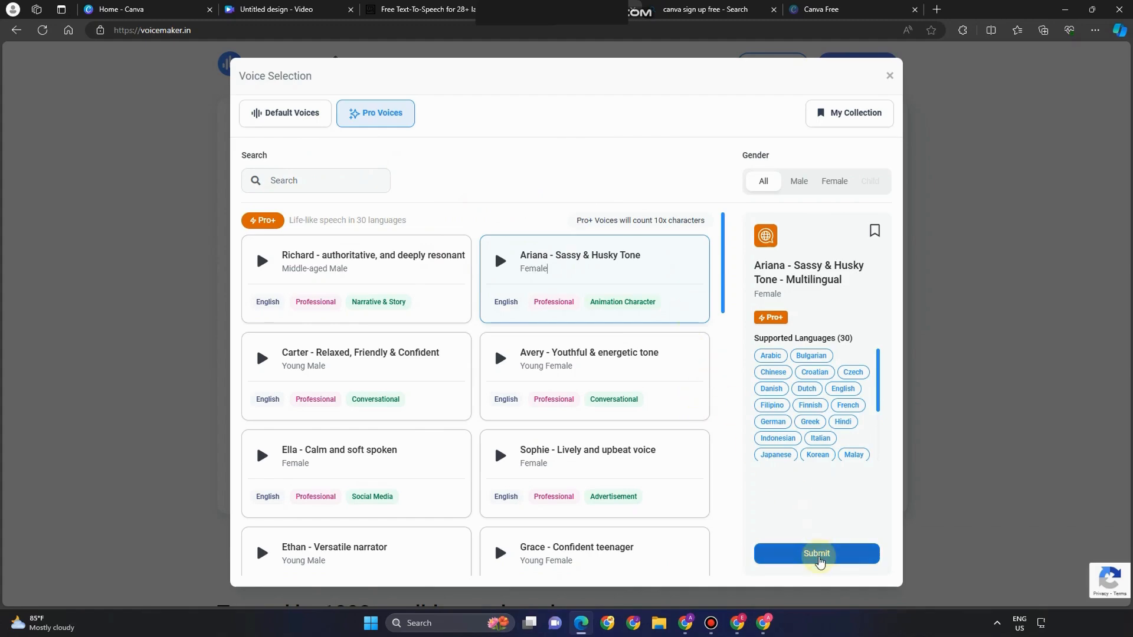
pyautogui.click(818, 554)
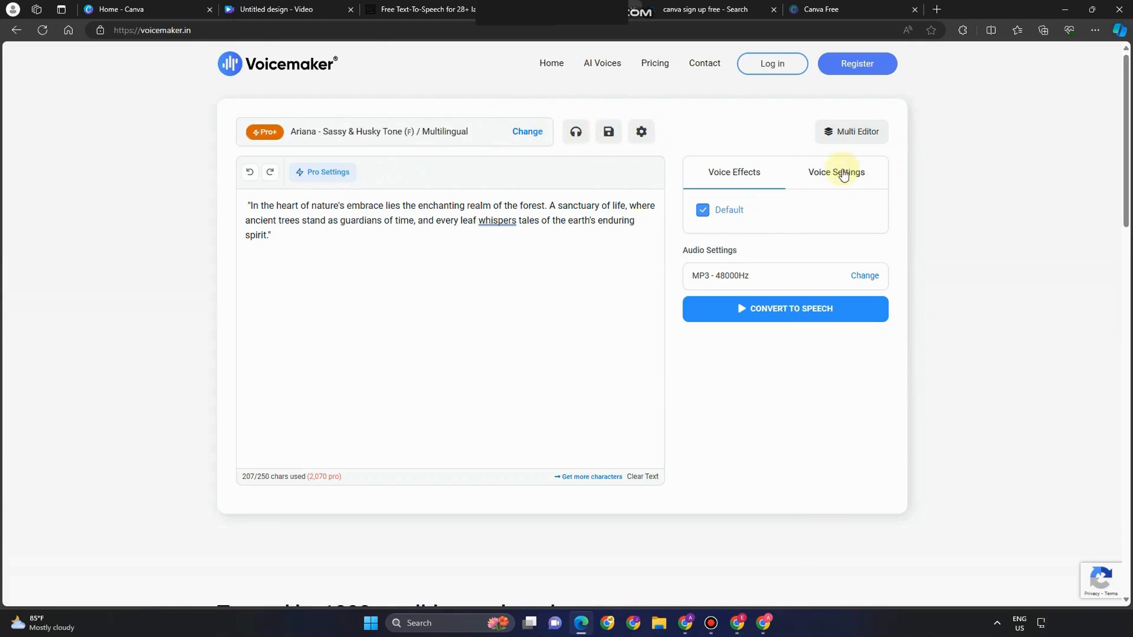
# Step: Set the voice speed to 6% and the voice pitch to 2%, then convert the narration to speech
pyautogui.click(842, 173)
pyautogui.moveTo(763, 246)
pyautogui.mouseDown()
pyautogui.moveTo(824, 246)
pyautogui.moveTo(763, 252)
pyautogui.mouseUp()
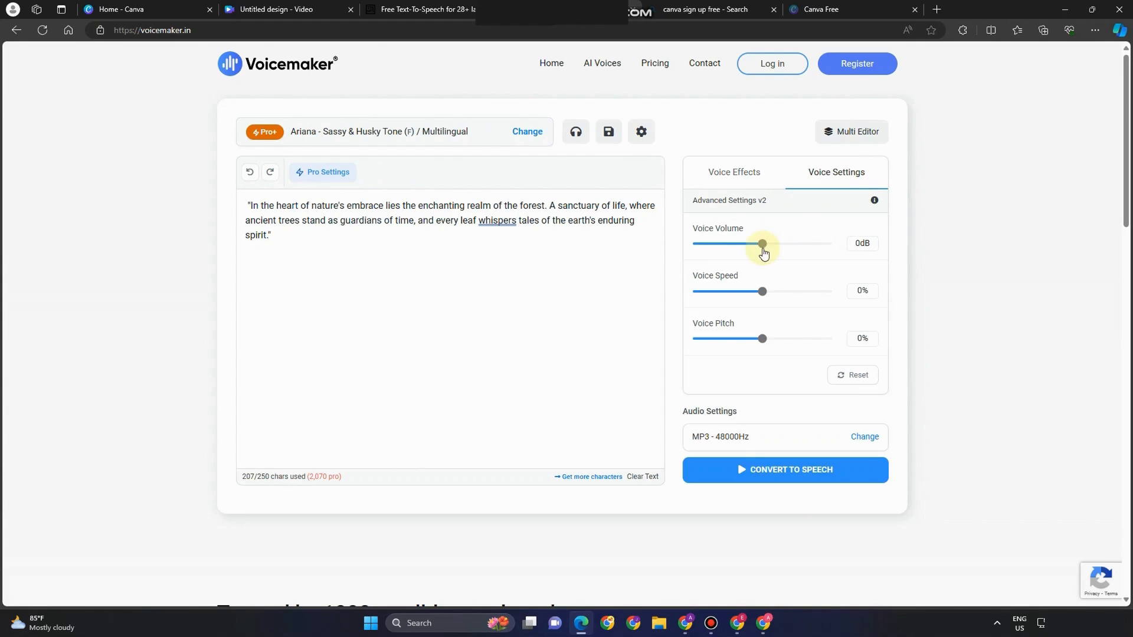
pyautogui.moveTo(762, 291)
pyautogui.mouseDown()
pyautogui.moveTo(842, 292)
pyautogui.moveTo(766, 292)
pyautogui.mouseUp()
pyautogui.moveTo(762, 340)
pyautogui.mouseDown()
pyautogui.moveTo(828, 340)
pyautogui.moveTo(763, 341)
pyautogui.mouseUp()
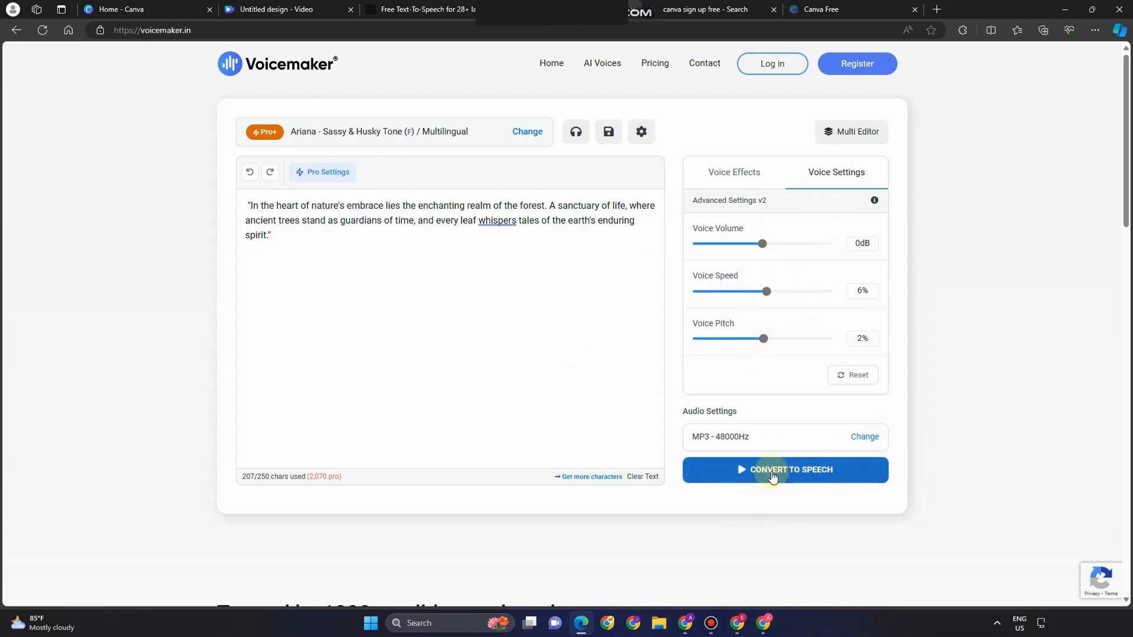
pyautogui.click(773, 476)
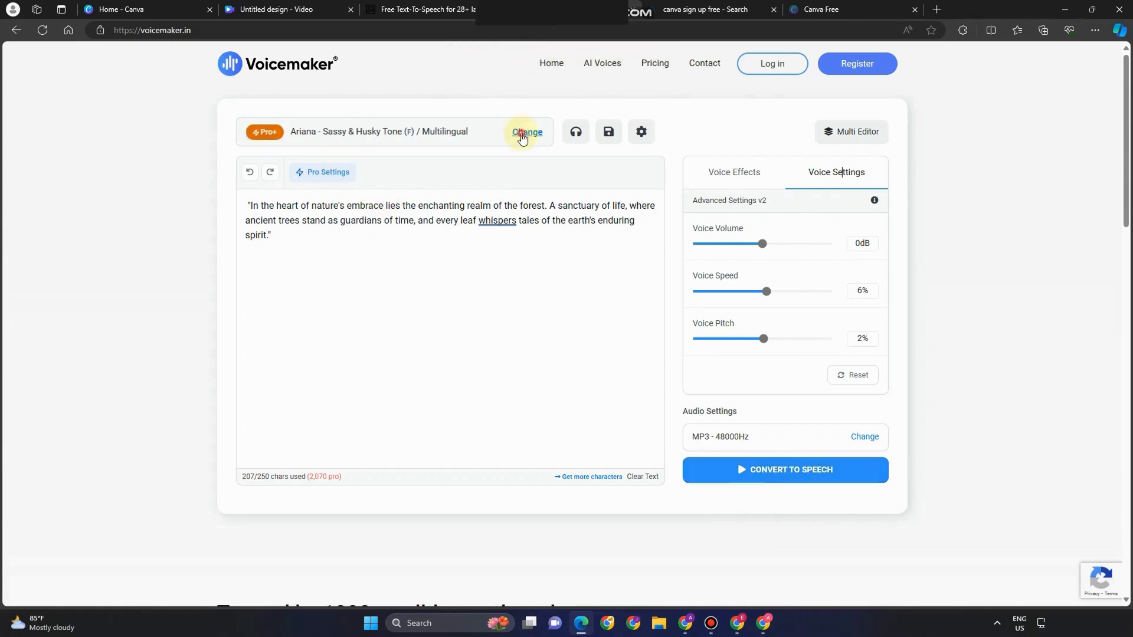
# Step: Sample the default female US English voices Kendra, Evelyn and Kathy, and apply Kathy to the narration
pyautogui.click(521, 132)
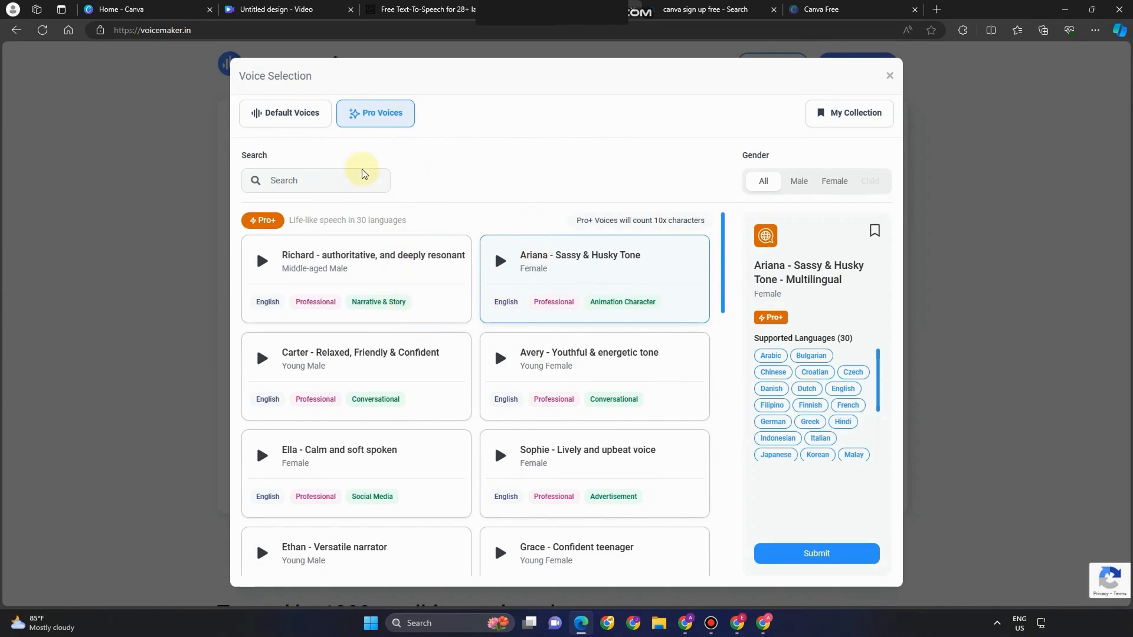
pyautogui.scroll(-6, 582, 430)
pyautogui.click(834, 181)
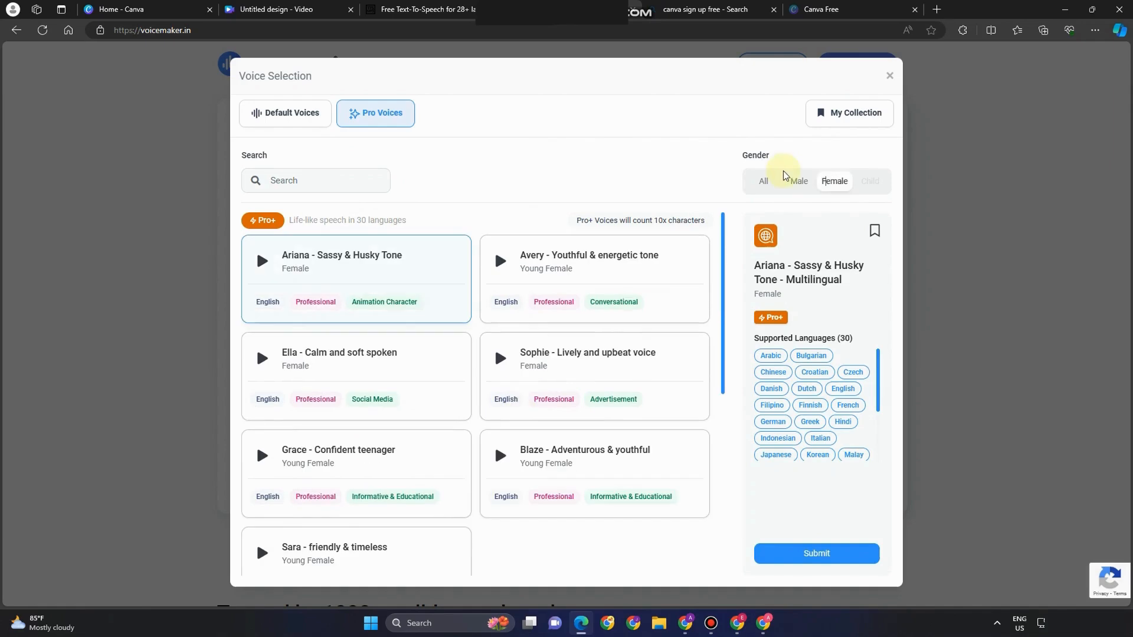
pyautogui.click(289, 113)
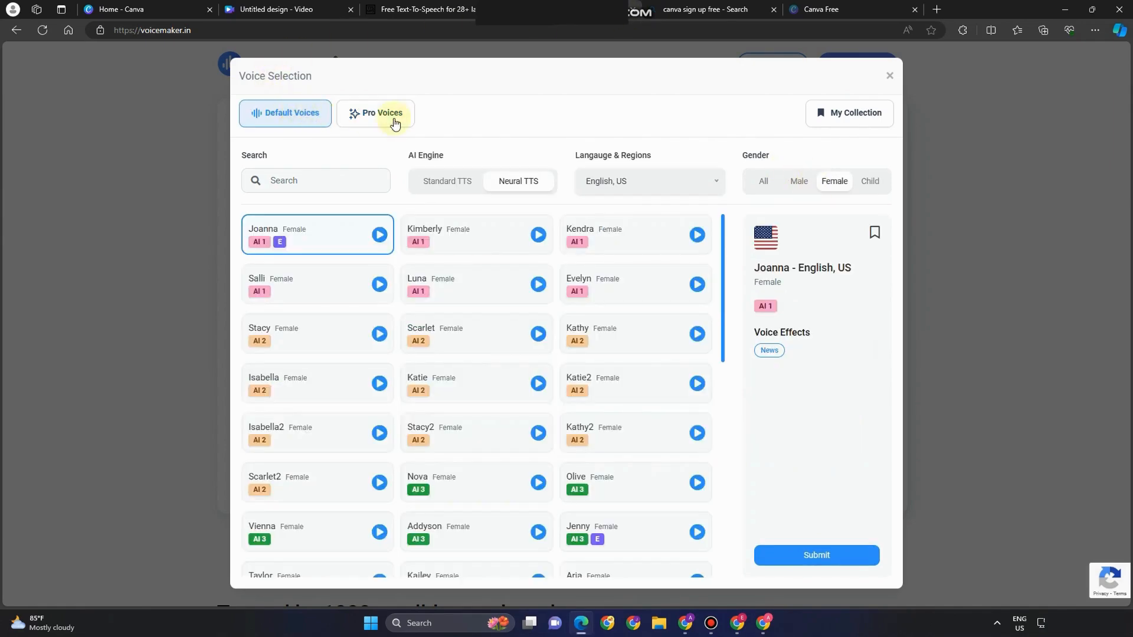
pyautogui.click(697, 236)
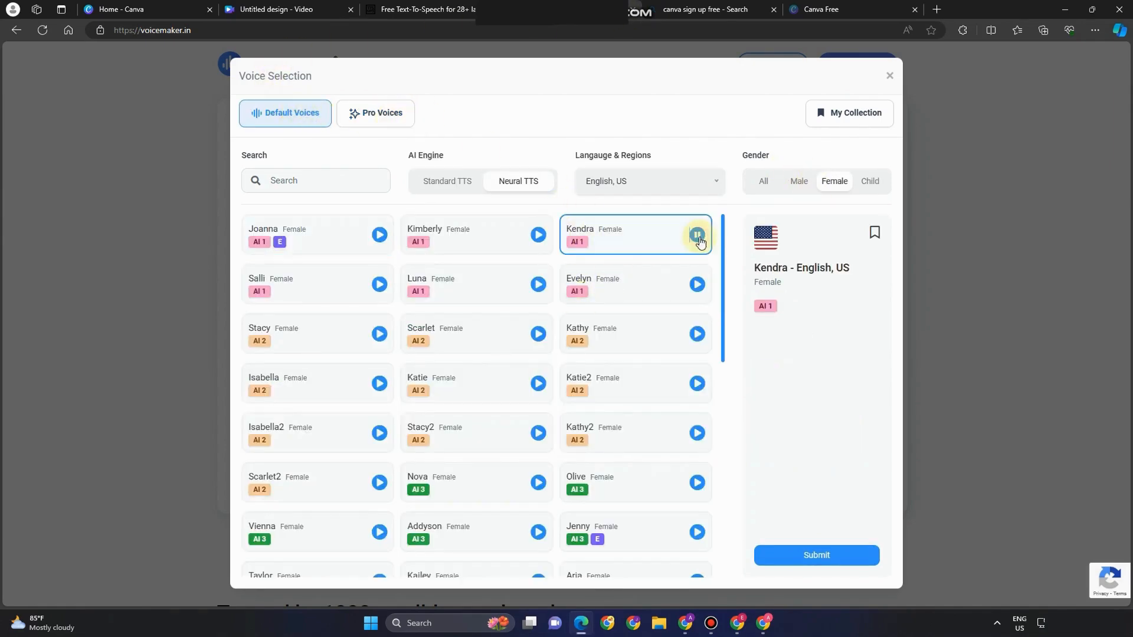
pyautogui.click(698, 285)
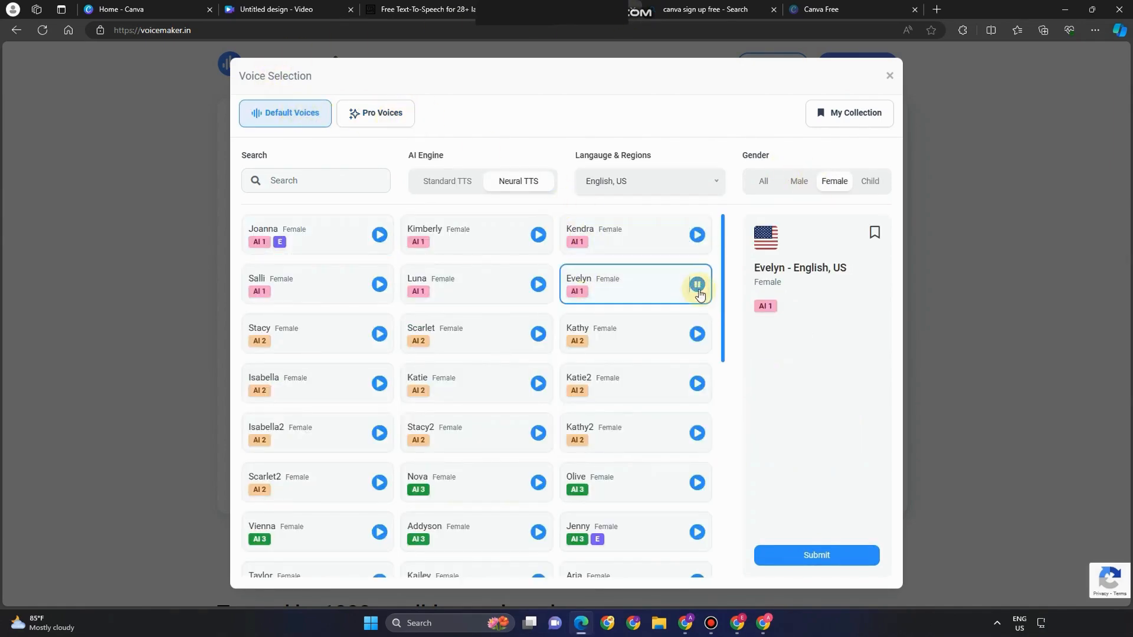
pyautogui.click(697, 334)
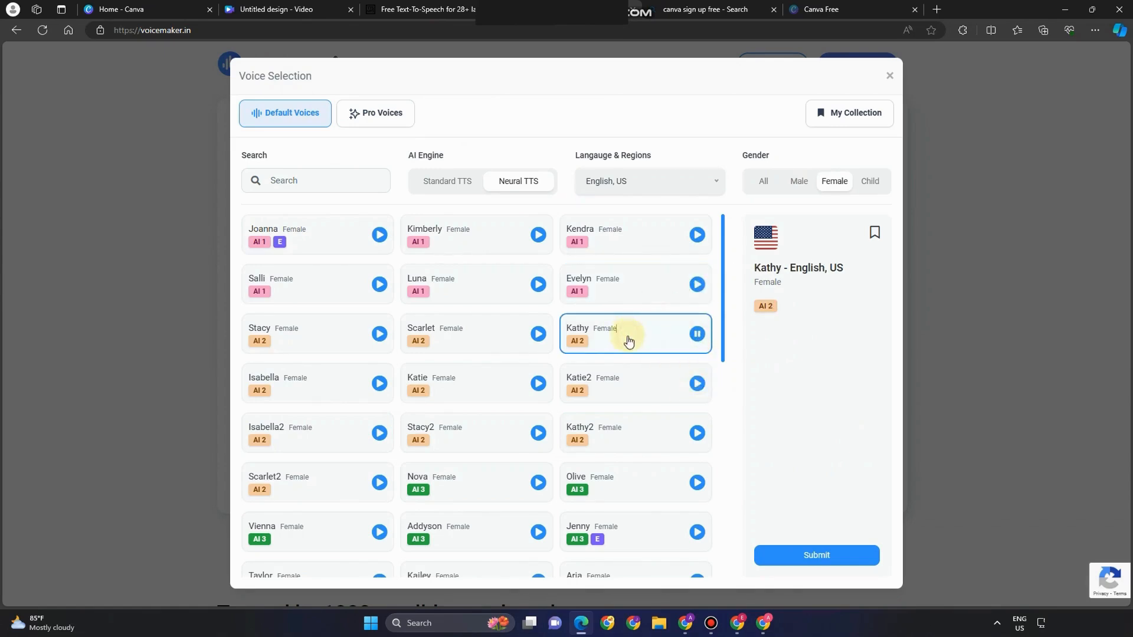
pyautogui.click(816, 557)
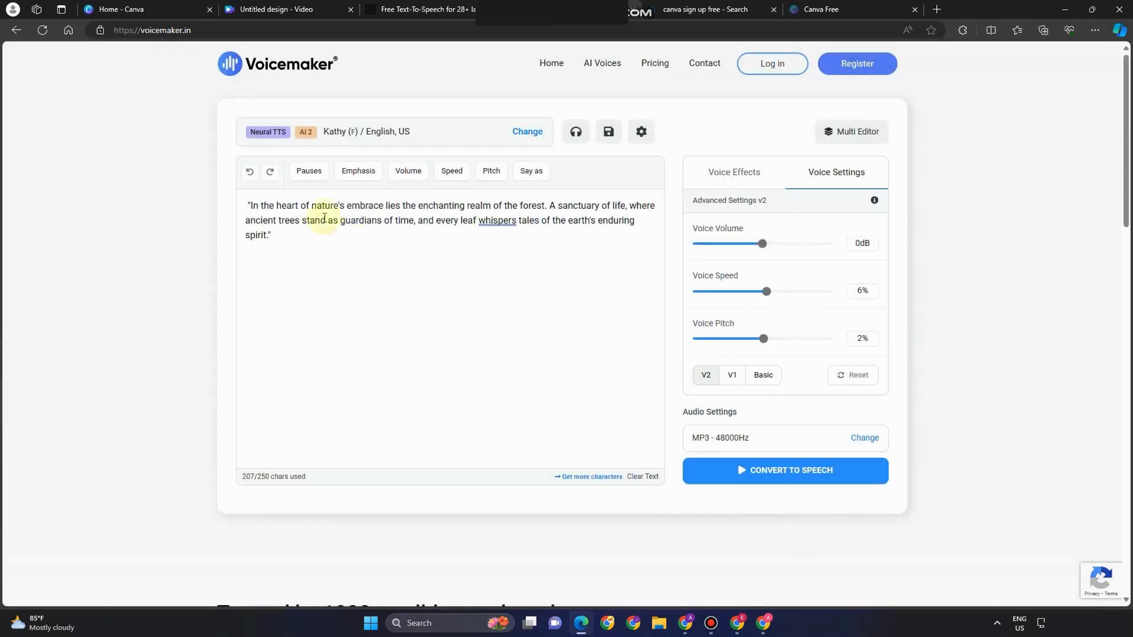
# Step: Append "Here, amidst the verdant tapestry, life" on a new line of the narration and download the text as converted speech
pyautogui.click(294, 232)
pyautogui.write('"Here, amidst the verdant tapestry, life')
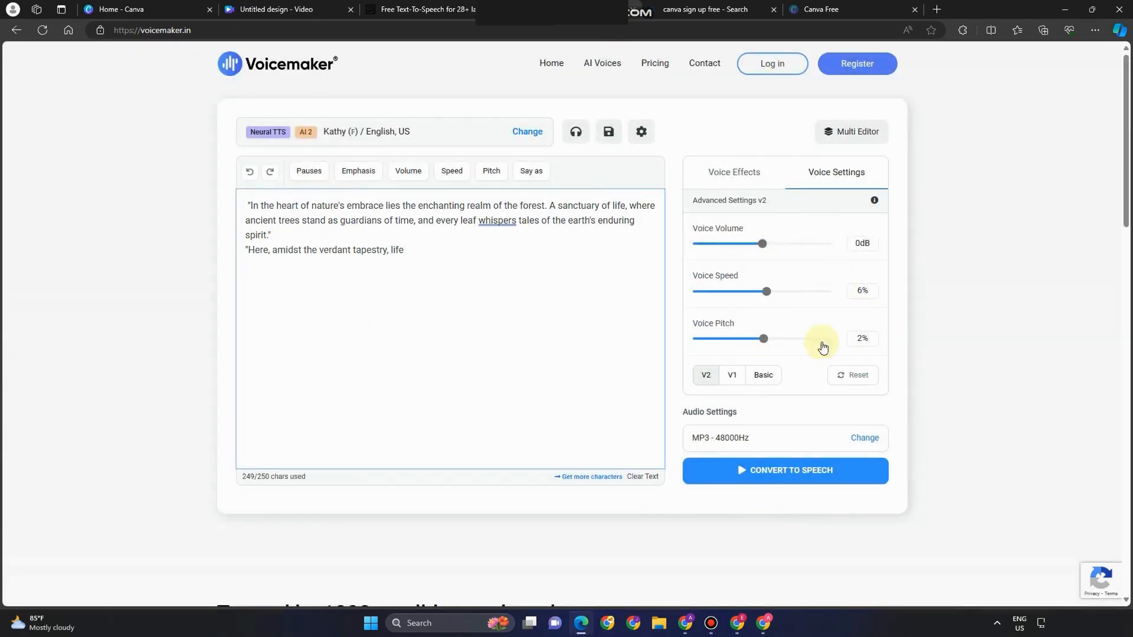
pyautogui.click(790, 477)
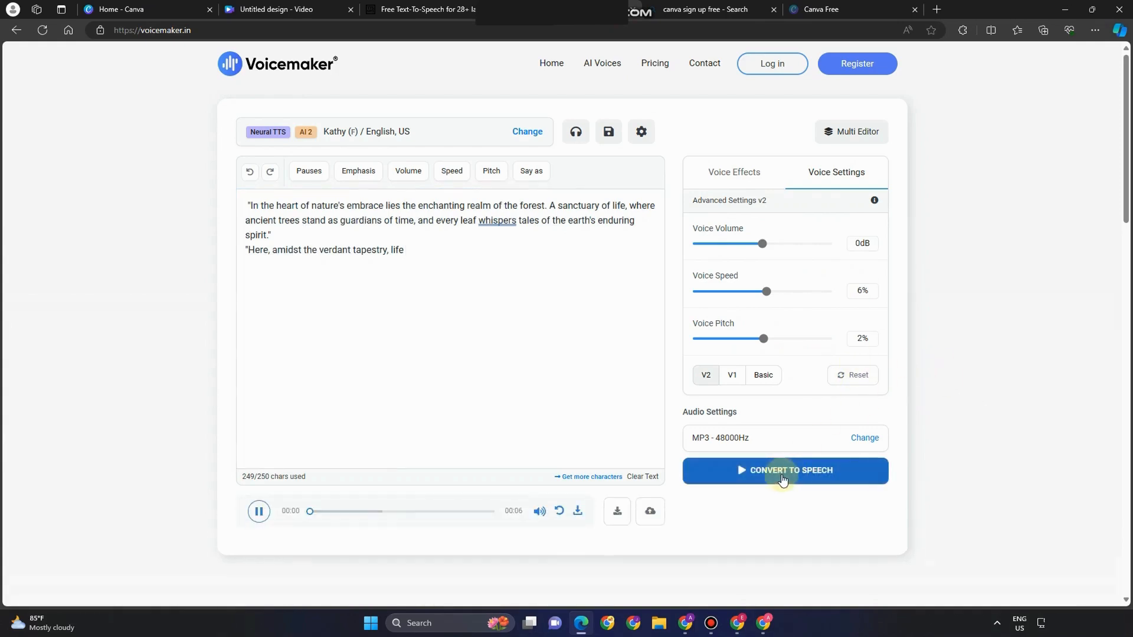
pyautogui.click(578, 514)
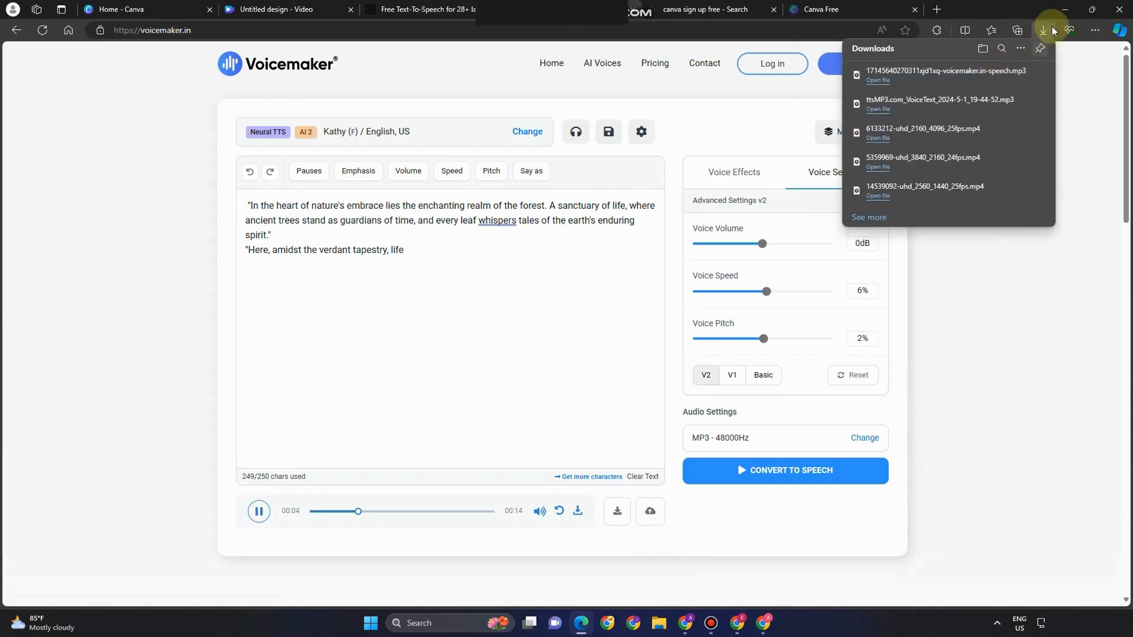
pyautogui.click(258, 511)
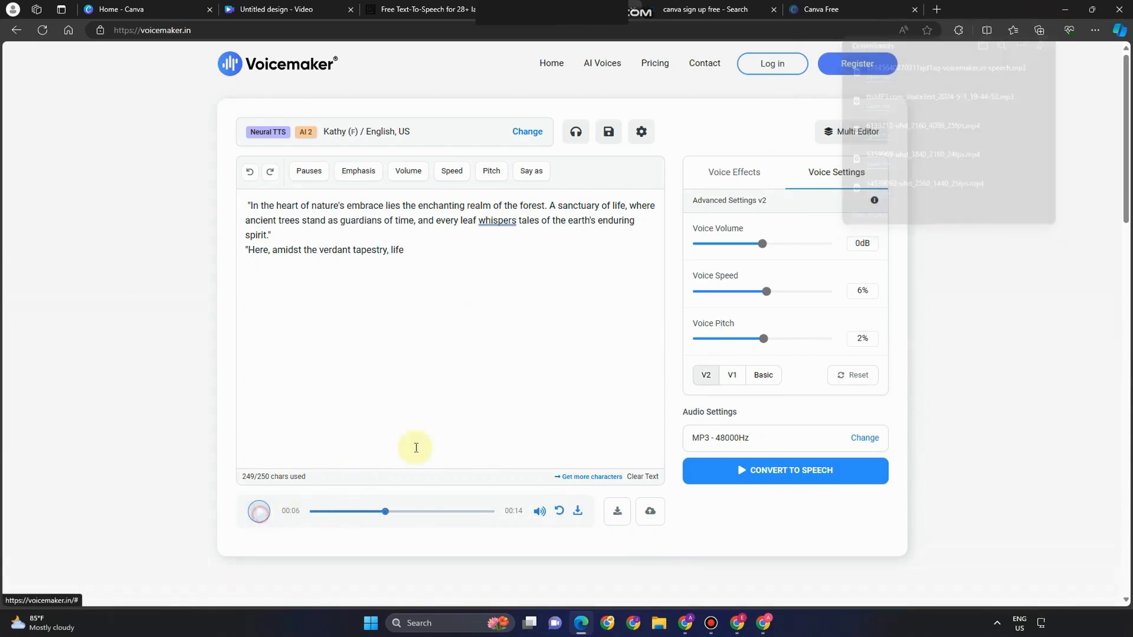
# Step: Replace the narration with the passage beginning "In this vast expanse, every creature is a storyteller" and download it as converted speech
pyautogui.moveTo(460, 276); pyautogui.dragTo(227, 201)
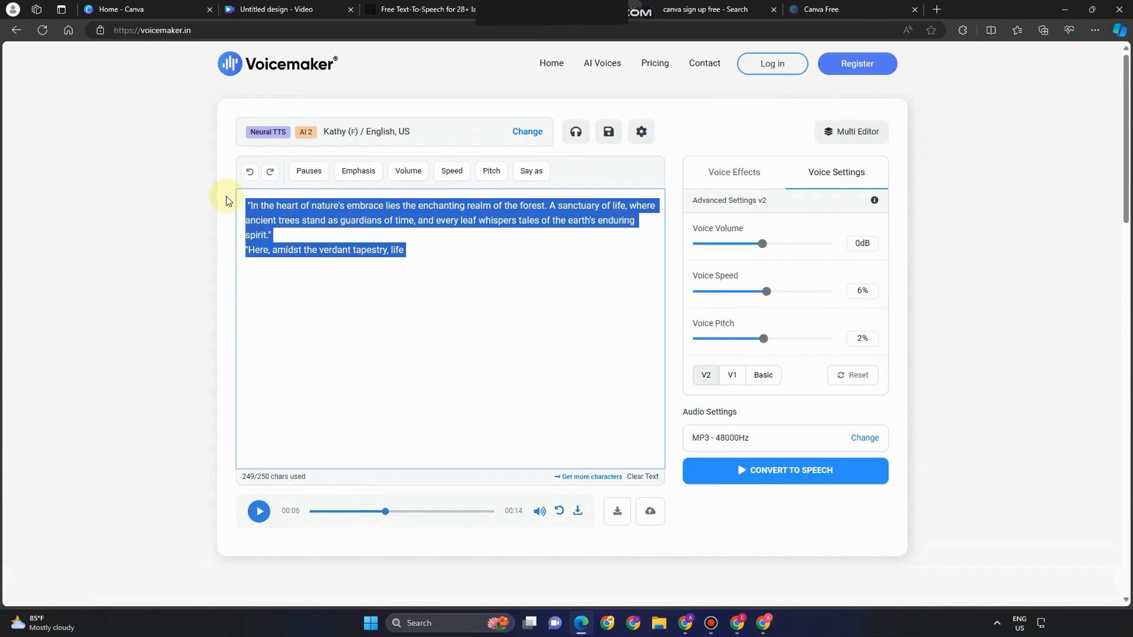
pyautogui.write('"In this vast expanse, every creature is a storyteller, weaving narratives of survival, adaptation, and interconnectedness. From the elusive dance of predators and prey to the delicate balance of symbiotic relationships, the forest hums with the rhyt')
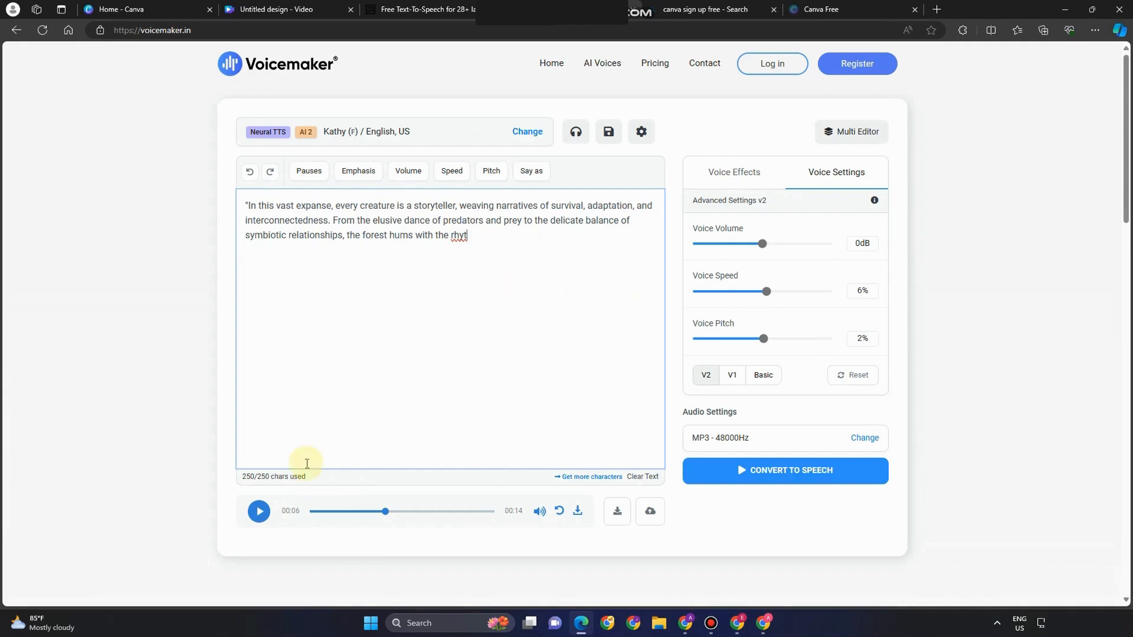
pyautogui.click(757, 477)
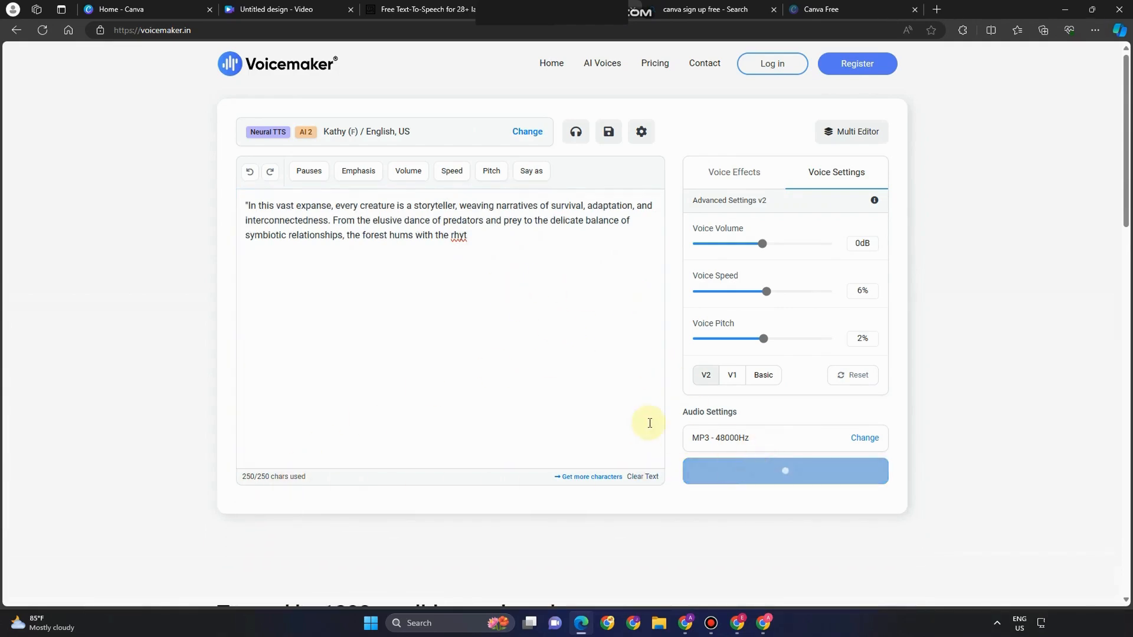
pyautogui.click(616, 512)
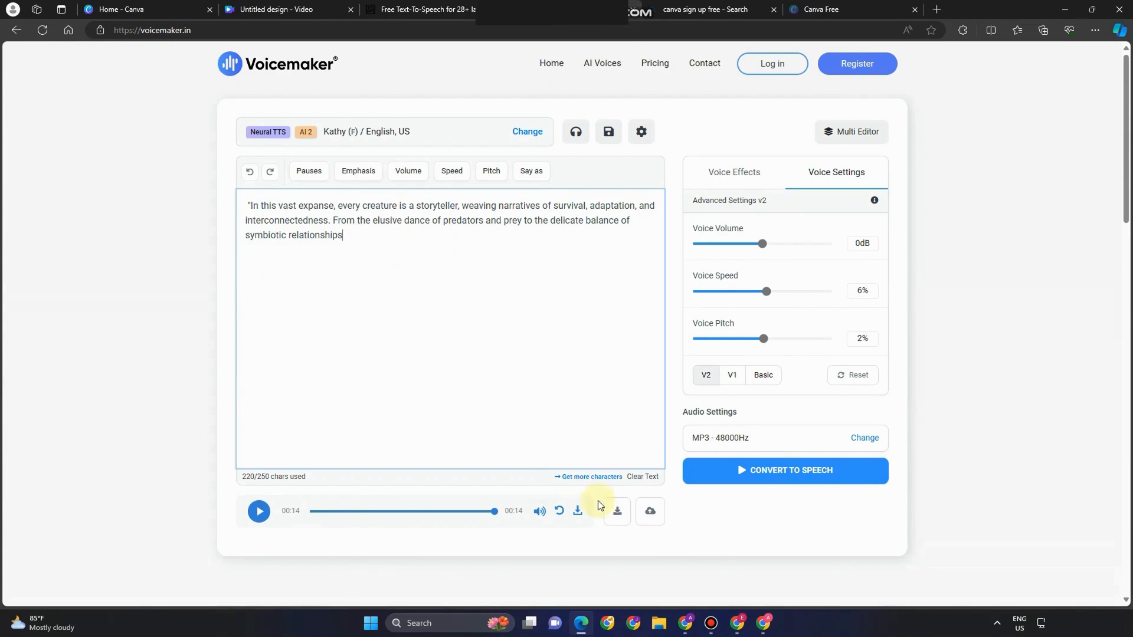
# Step: Shorten the narration to end at "symbiotic relationships" and download the newly converted speech
pyautogui.click(751, 470)
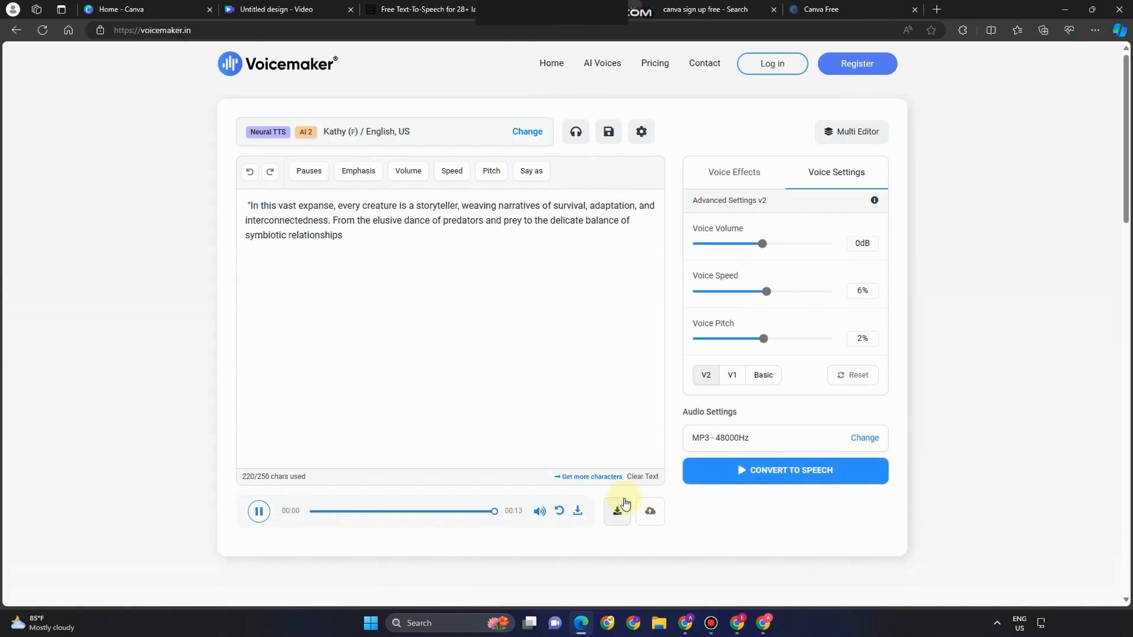
pyautogui.click(617, 513)
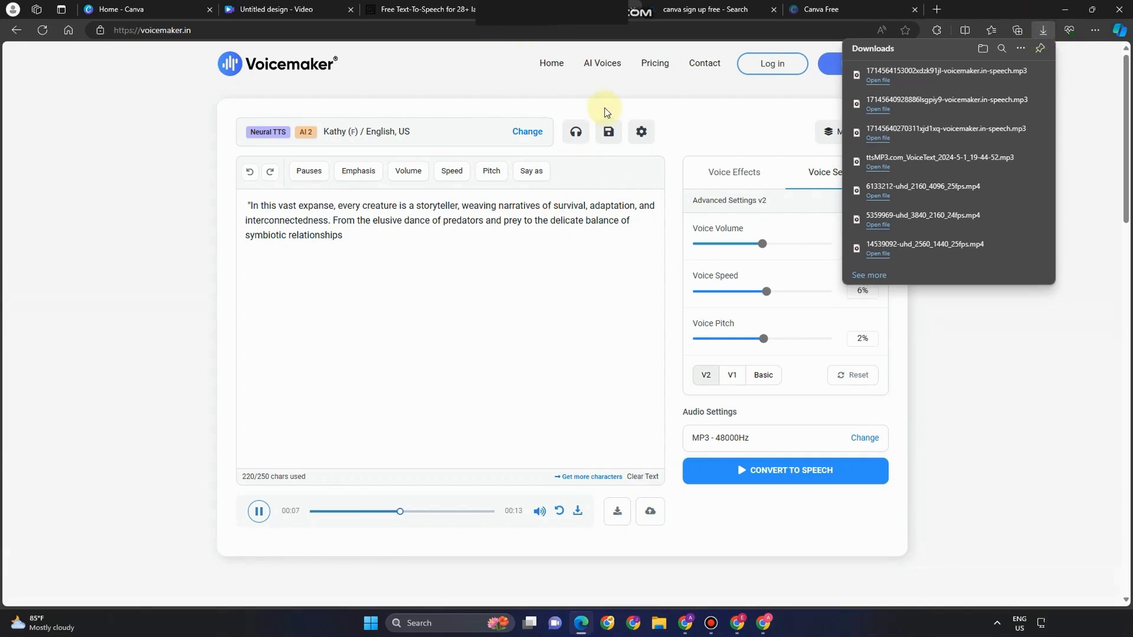
pyautogui.click(258, 511)
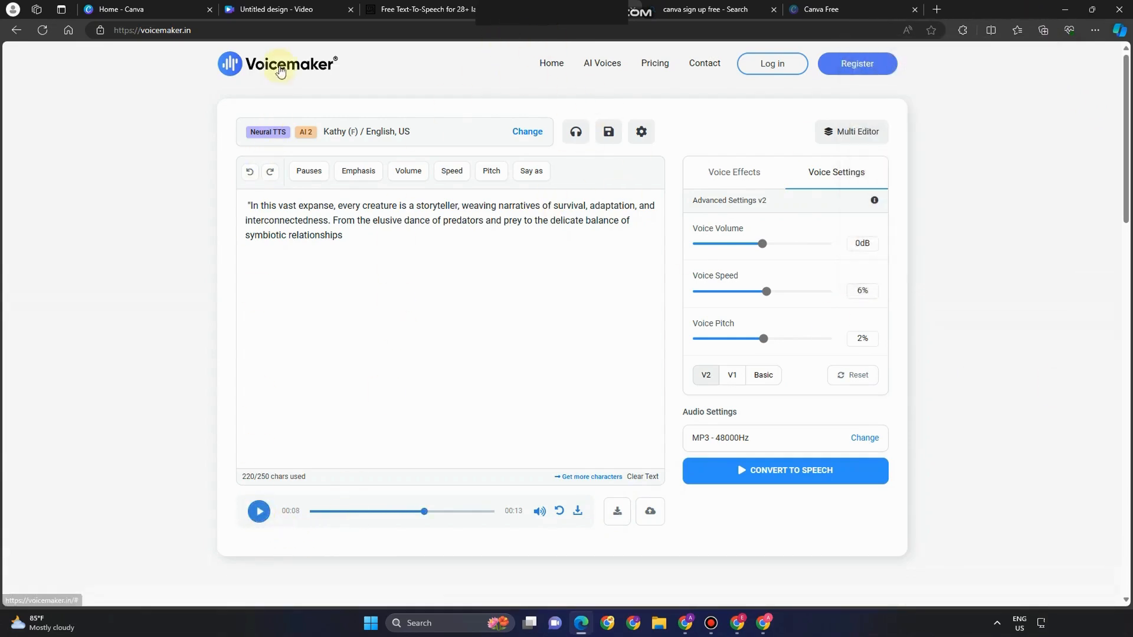
# Step: Switch to the Canva video design and upload the three Voicemaker narration files to its audio uploads
pyautogui.click(284, 9)
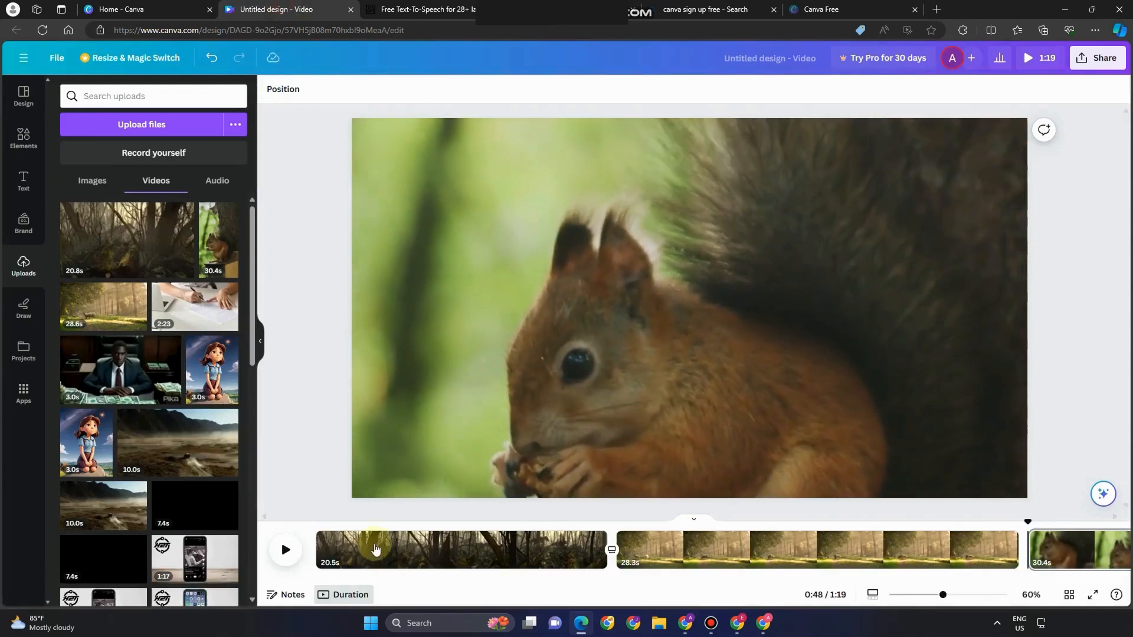
pyautogui.click(330, 534)
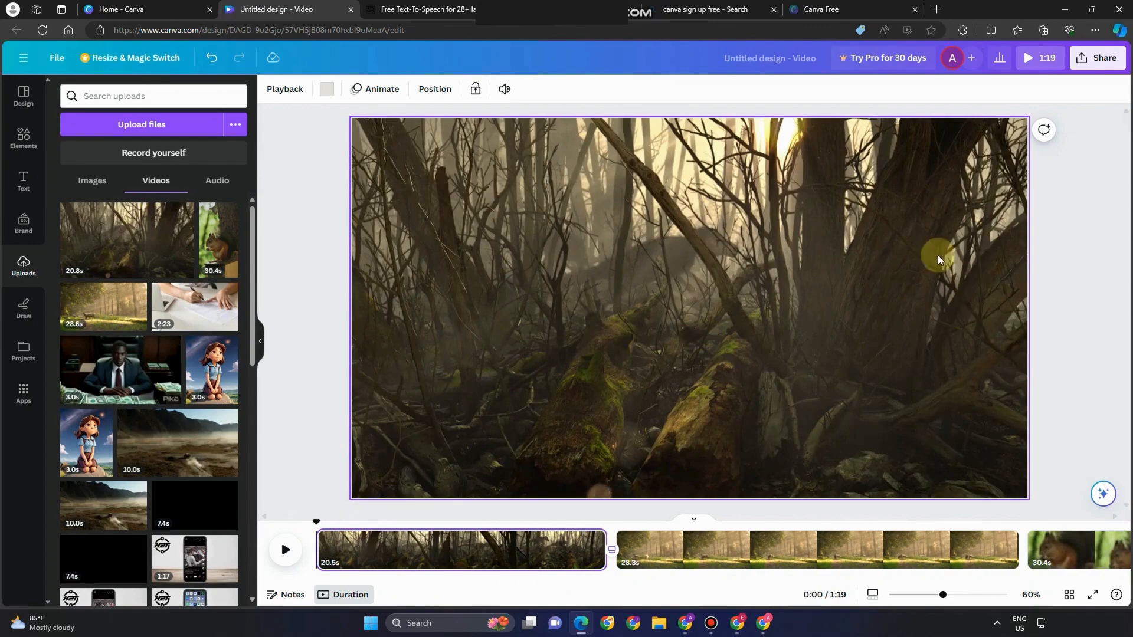
pyautogui.click(218, 178)
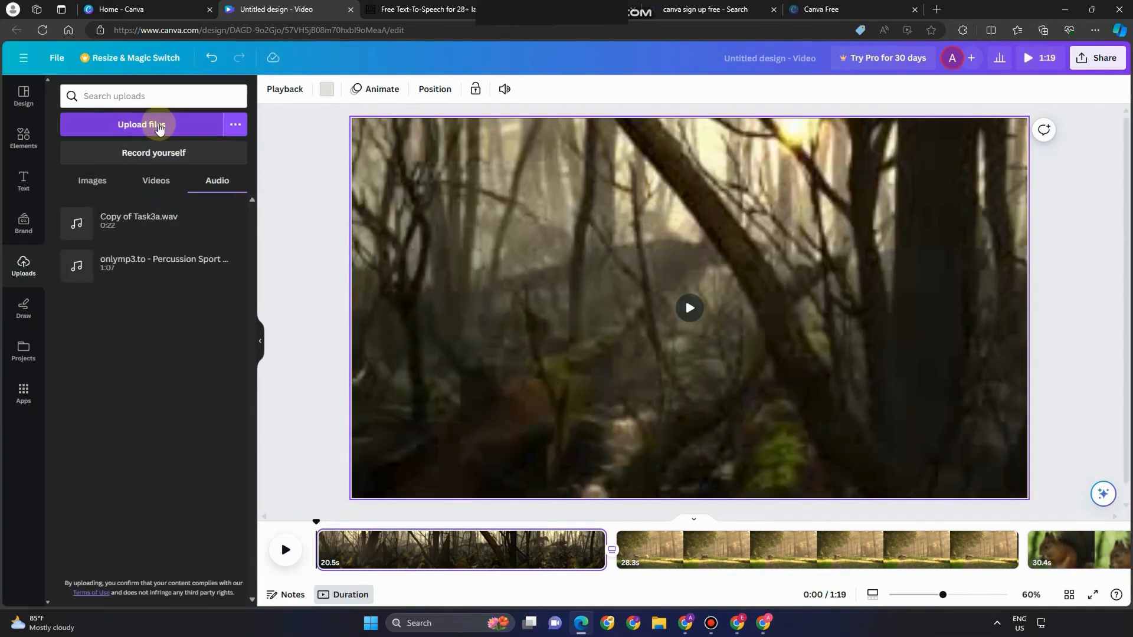
pyautogui.click(158, 125)
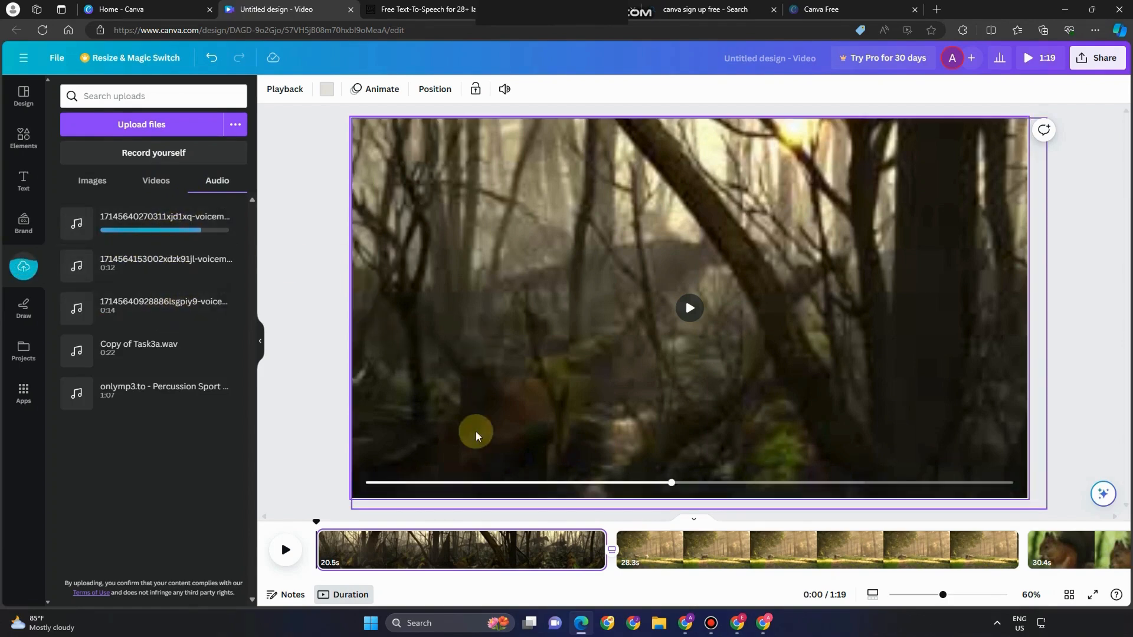
pyautogui.scroll(-1, 439, 442)
pyautogui.scroll(-1, 339, 499)
pyautogui.click(356, 531)
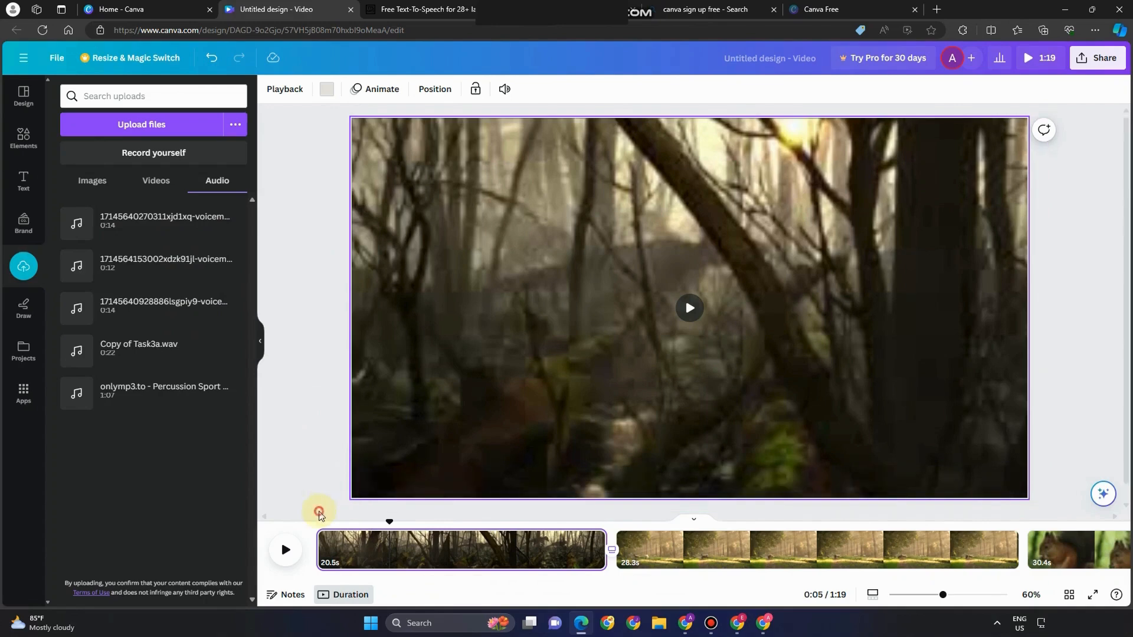
pyautogui.click(320, 513)
pyautogui.click(77, 225)
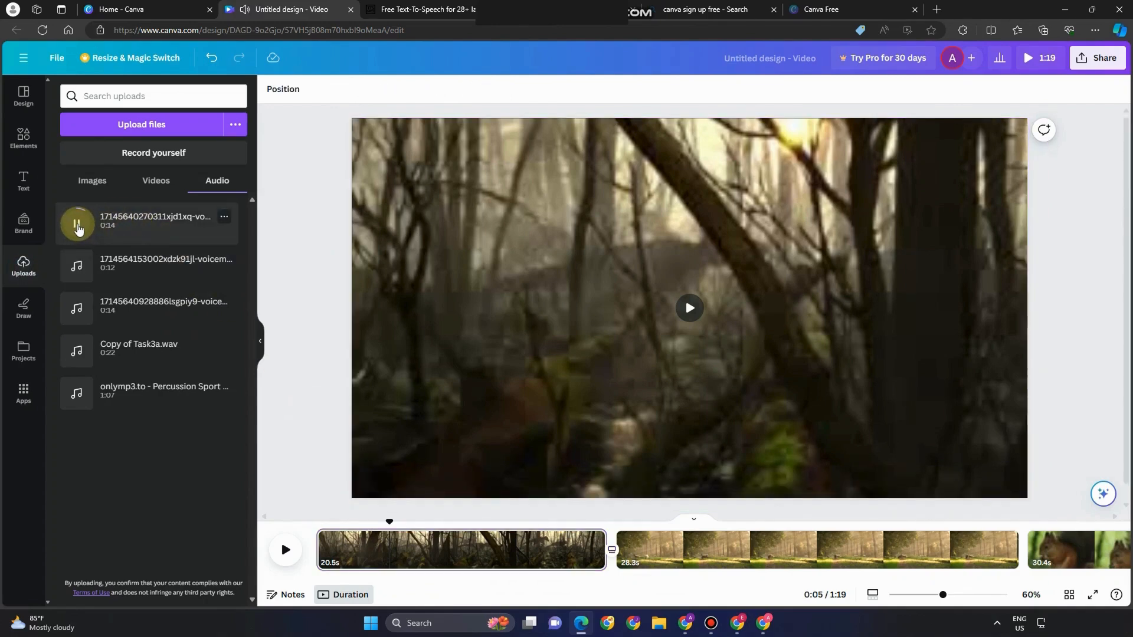
pyautogui.click(77, 269)
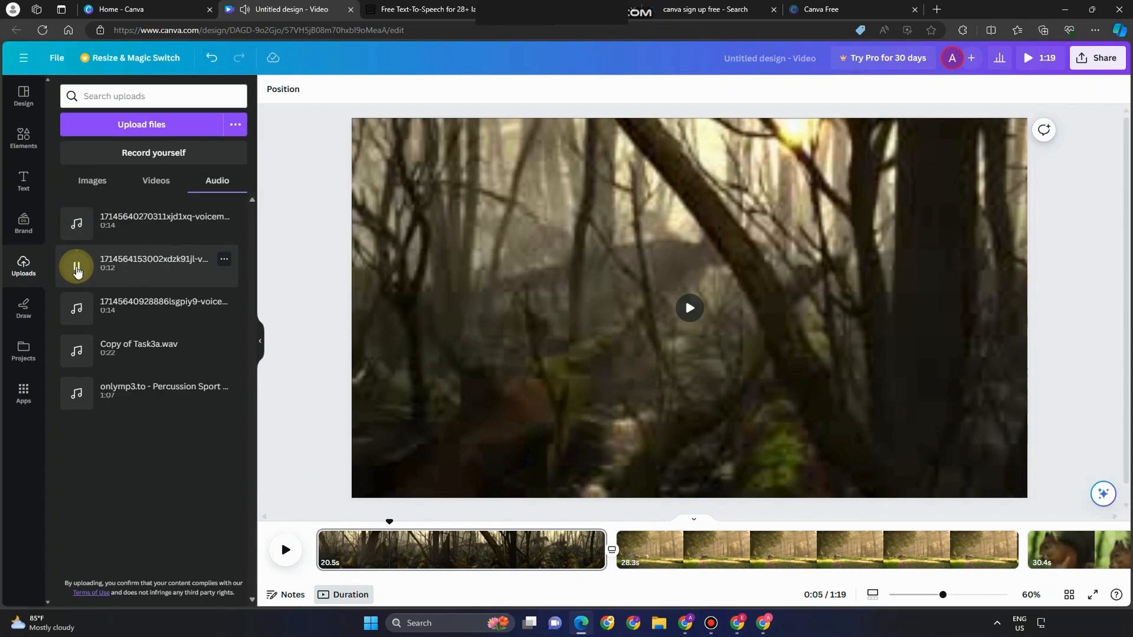
pyautogui.click(76, 308)
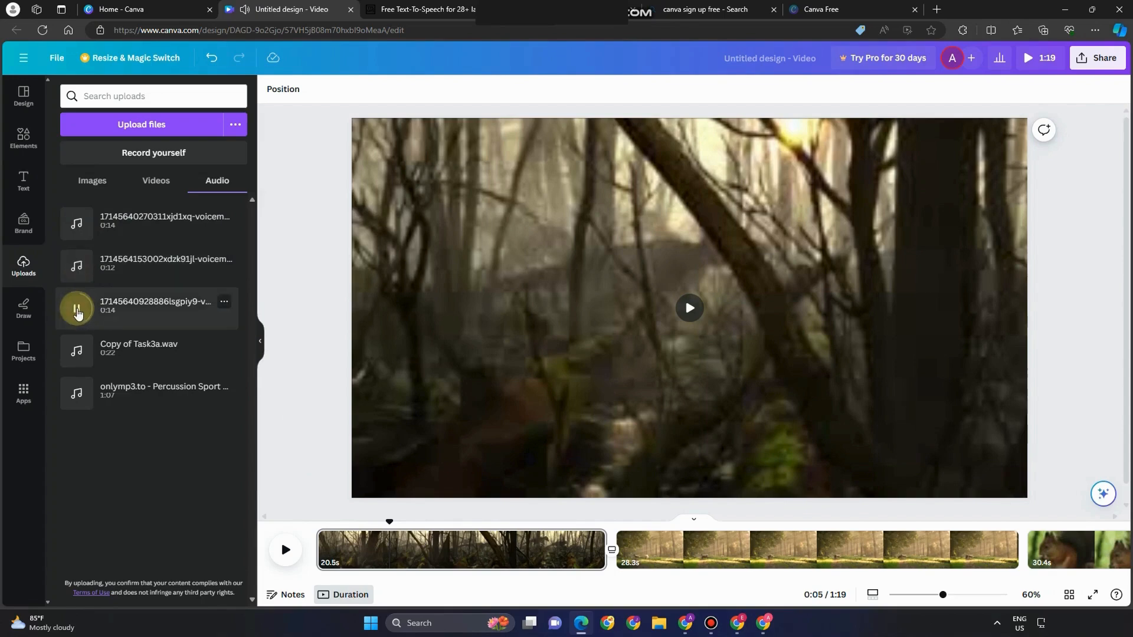
pyautogui.moveTo(97, 226); pyautogui.dragTo(321, 561)
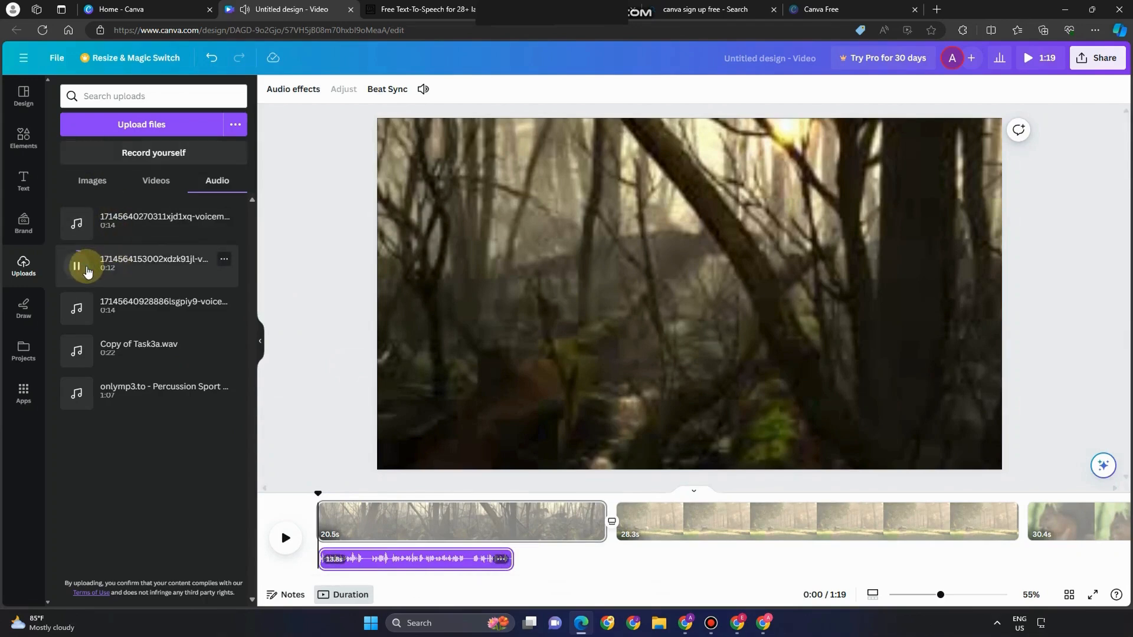
pyautogui.moveTo(87, 271); pyautogui.dragTo(517, 543)
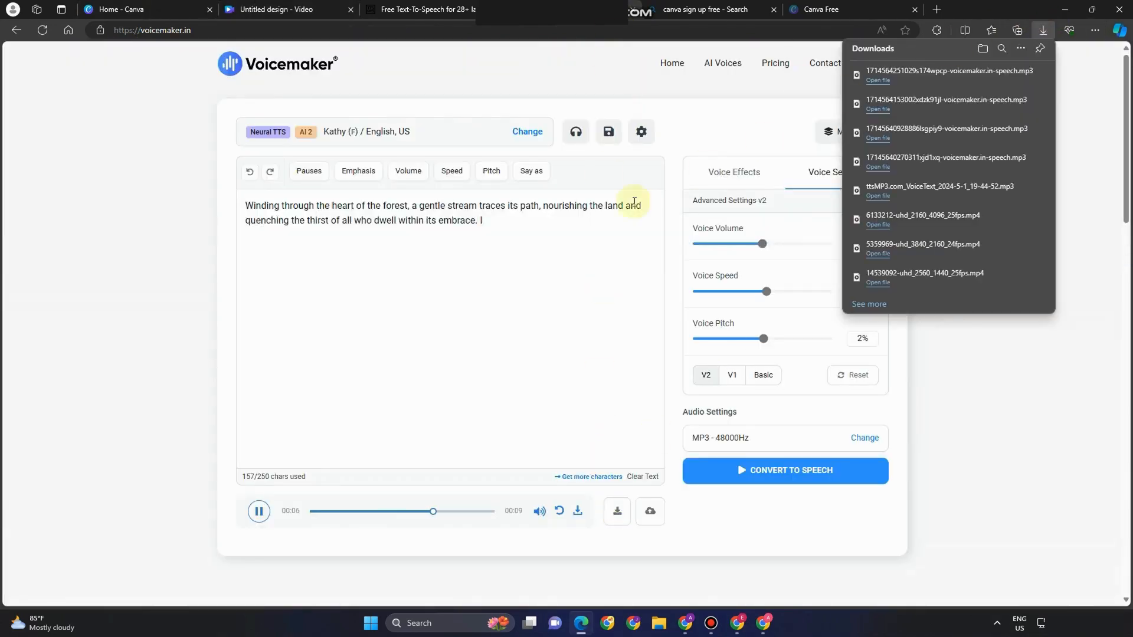
# Step: Replace the narration with "Bathed in the golden glow of sunlight" through "reveals the beauty of creation." and convert it to speech
pyautogui.moveTo(554, 256); pyautogui.dragTo(222, 195)
pyautogui.write('Bathed in the golden glow of sunlight, the forest is a realm of wonder and mystery. Every shadow hides secrets untold, every ray of light reveals the beauty of creation.')
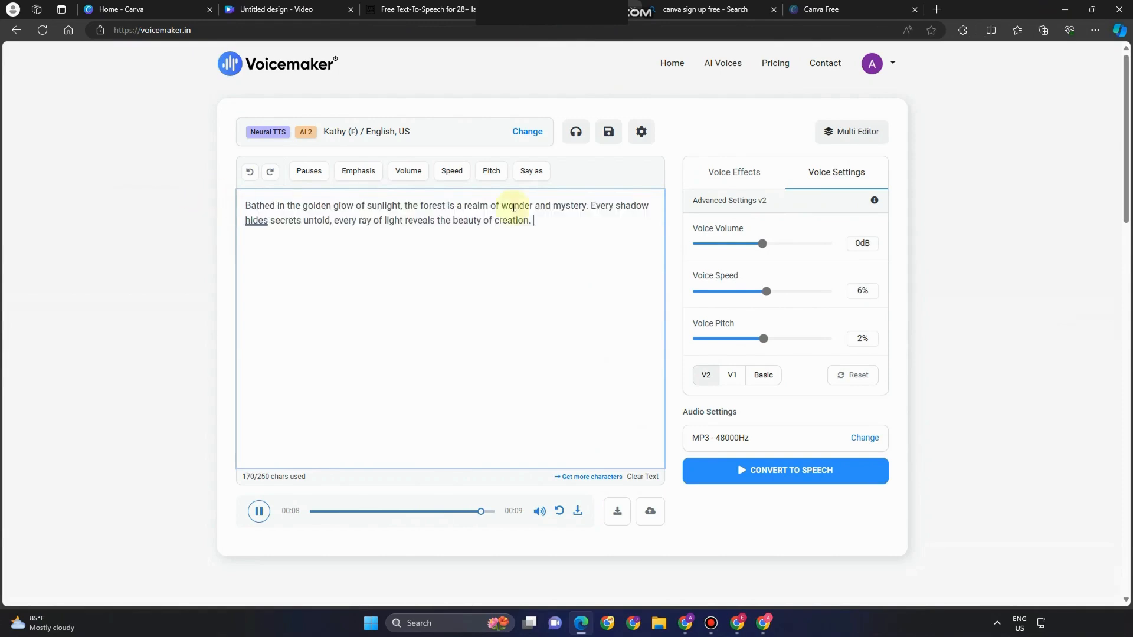
pyautogui.click(723, 477)
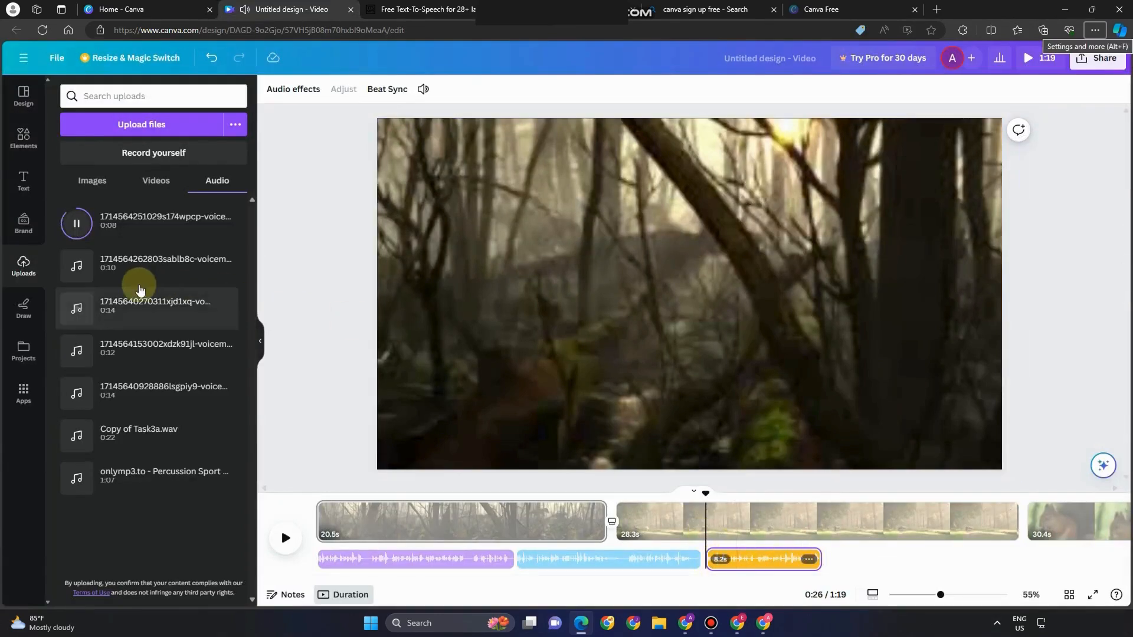
# Step: Add the 8-second uploaded narration to the audio track again, directly after its existing copy under the second clip
pyautogui.click(117, 235)
pyautogui.moveTo(117, 235)
pyautogui.mouseDown()
pyautogui.moveTo(835, 546)
pyautogui.moveTo(816, 551)
pyautogui.moveTo(860, 558)
pyautogui.moveTo(847, 555)
pyautogui.mouseUp()
pyautogui.click(370, 563)
pyautogui.hscroll(5, 413, 568)
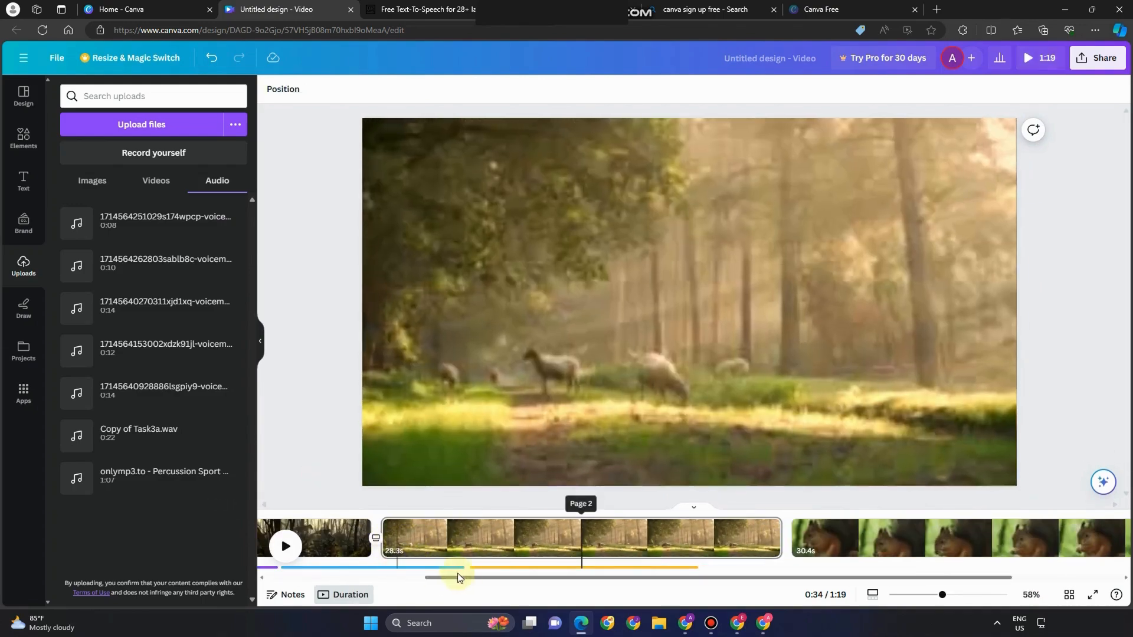
# Step: Play part of the second clip with its narration, and return the playhead to the beginning of the first clip
pyautogui.moveTo(470, 578); pyautogui.dragTo(304, 577)
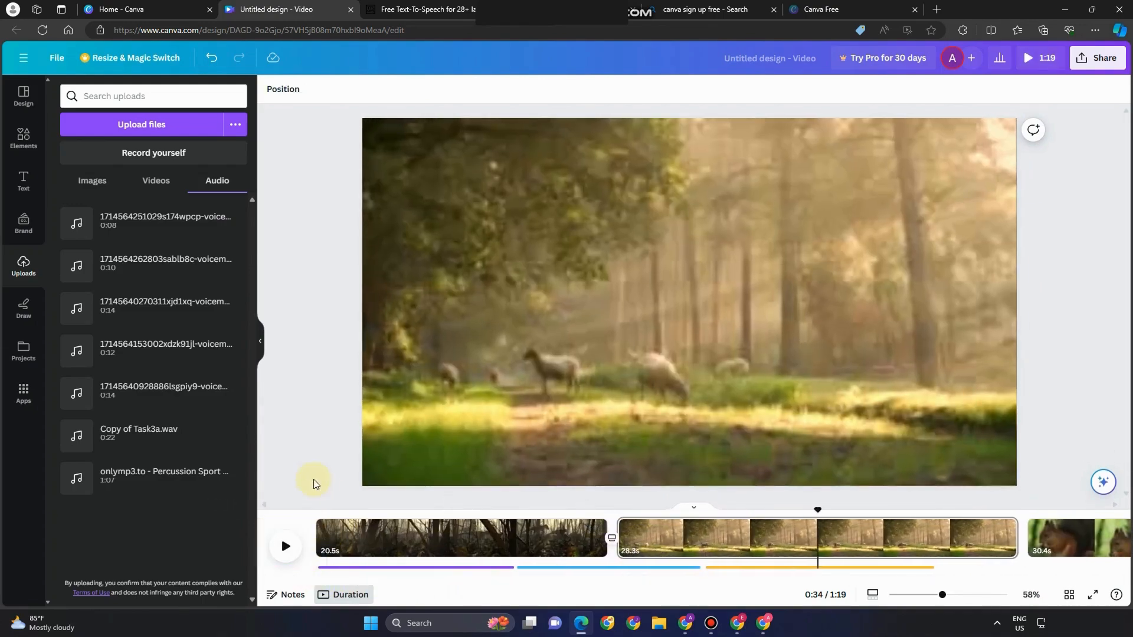
pyautogui.click(286, 549)
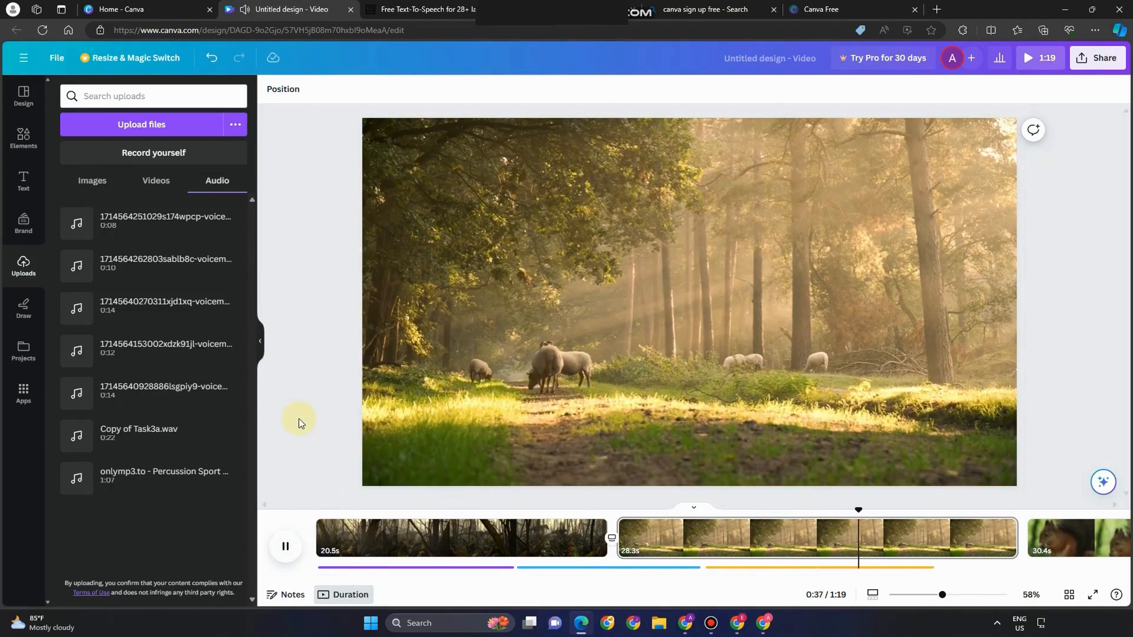
pyautogui.press('space')
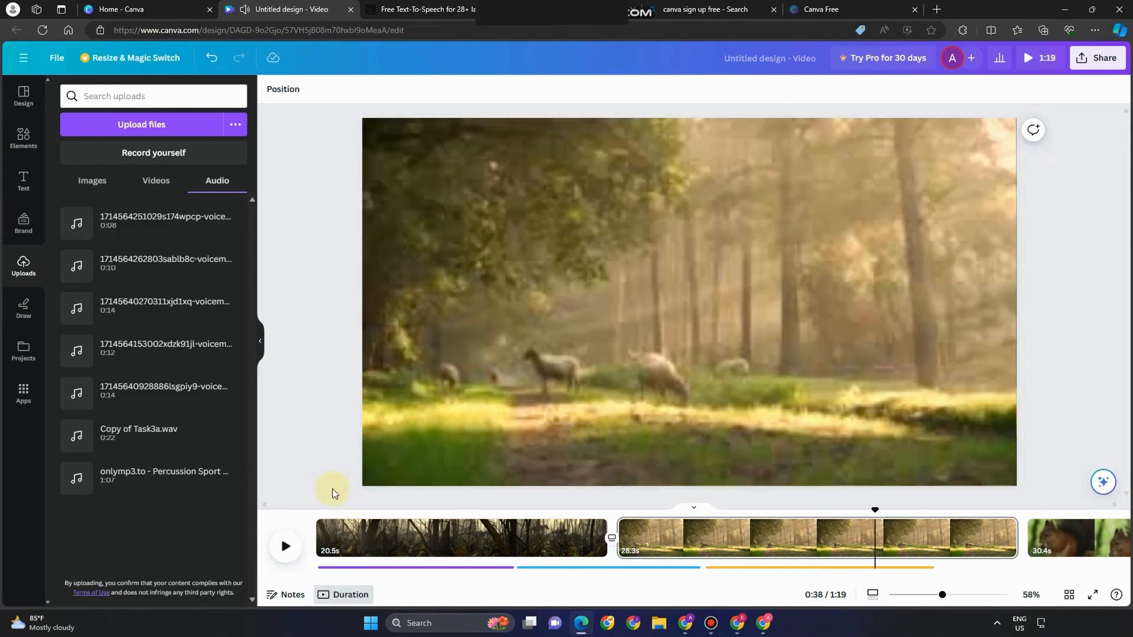
pyautogui.click(334, 531)
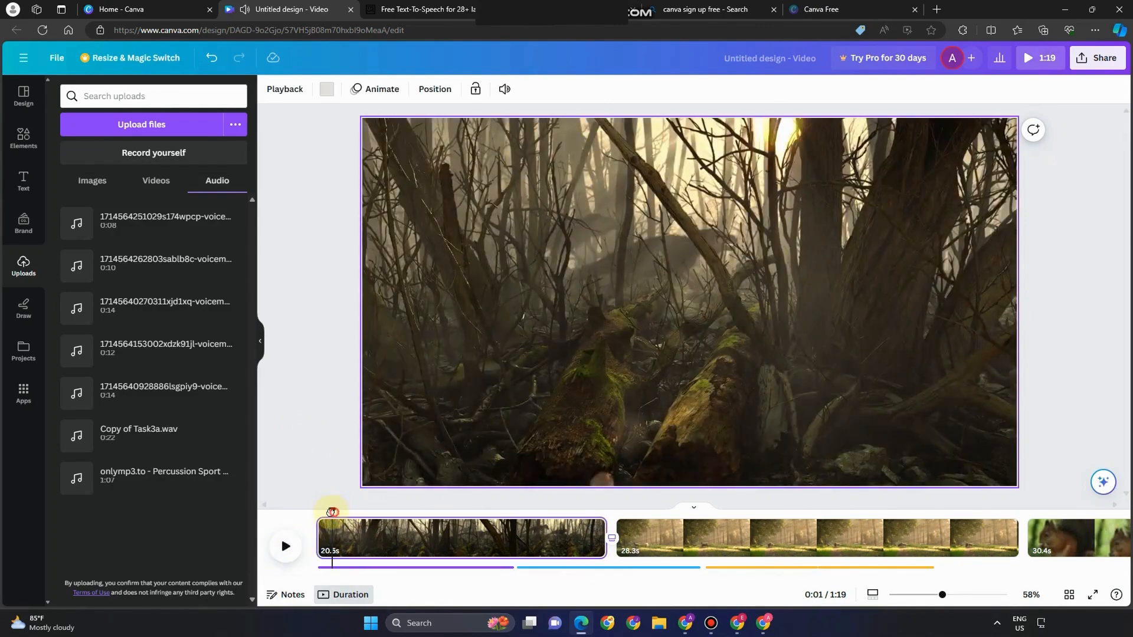
# Step: Play the first clip with its narration from the beginning and lower the clip's own audio volume
pyautogui.moveTo(332, 511); pyautogui.dragTo(315, 509)
pyautogui.click(287, 546)
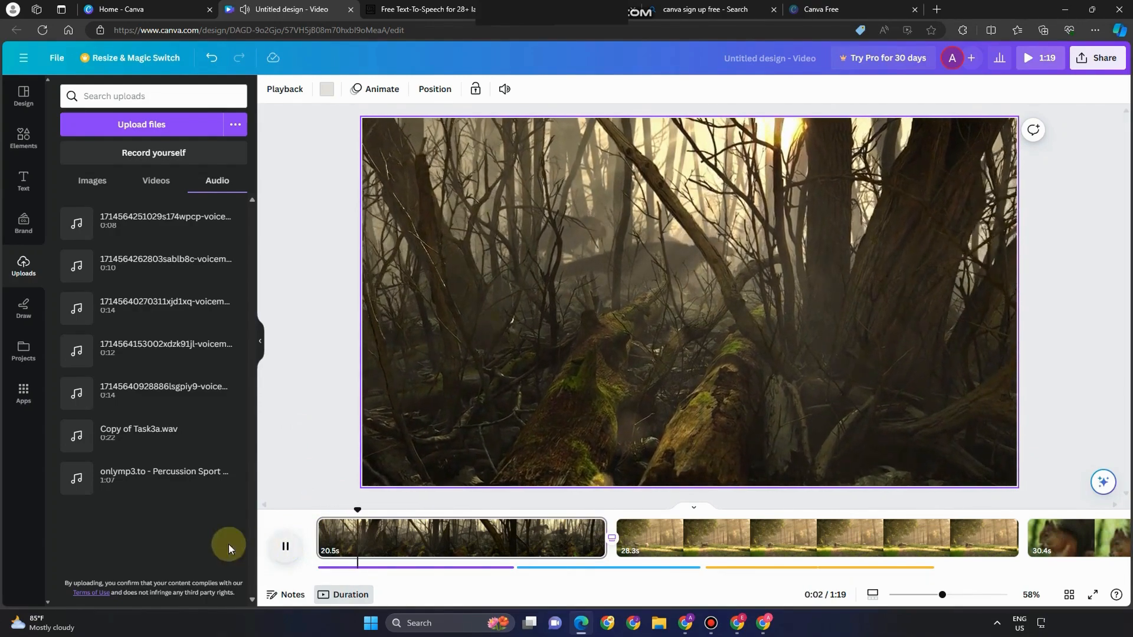
pyautogui.click(506, 88)
pyautogui.moveTo(469, 145); pyautogui.dragTo(368, 152)
pyautogui.click(690, 304)
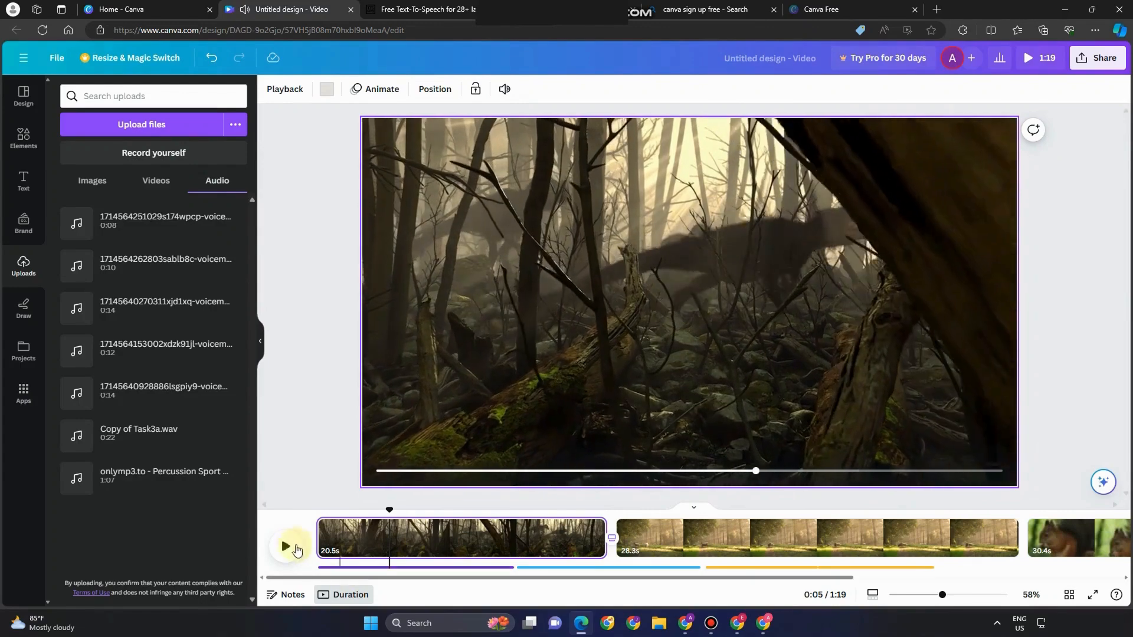
pyautogui.click(287, 547)
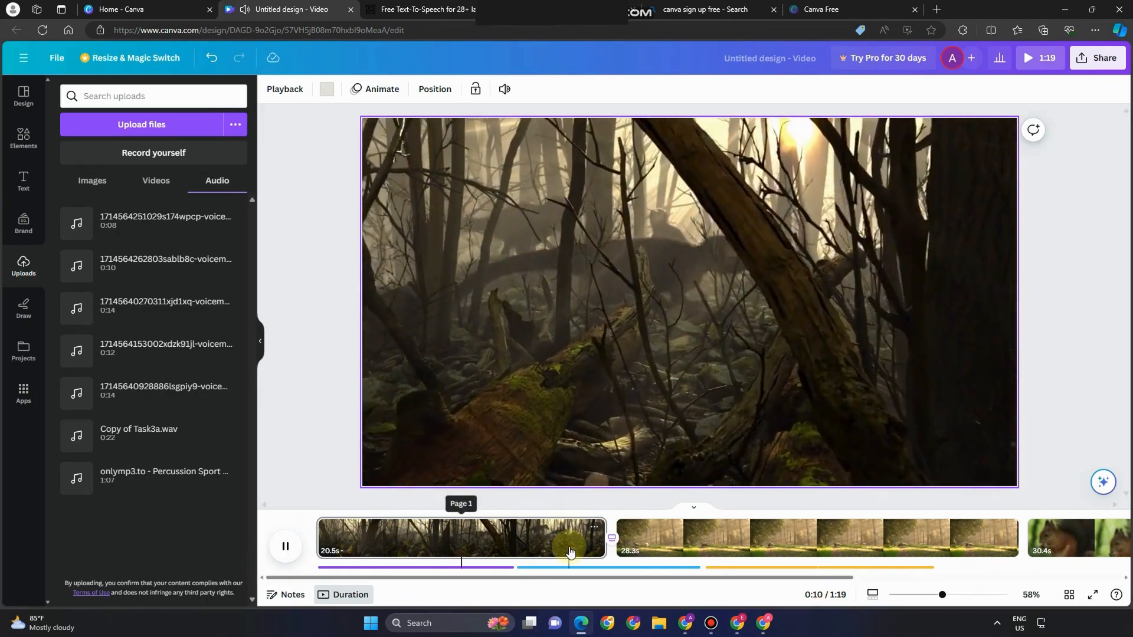
pyautogui.click(287, 551)
# Step: Apply the Fade animation to the video on the first page
pyautogui.click(565, 273)
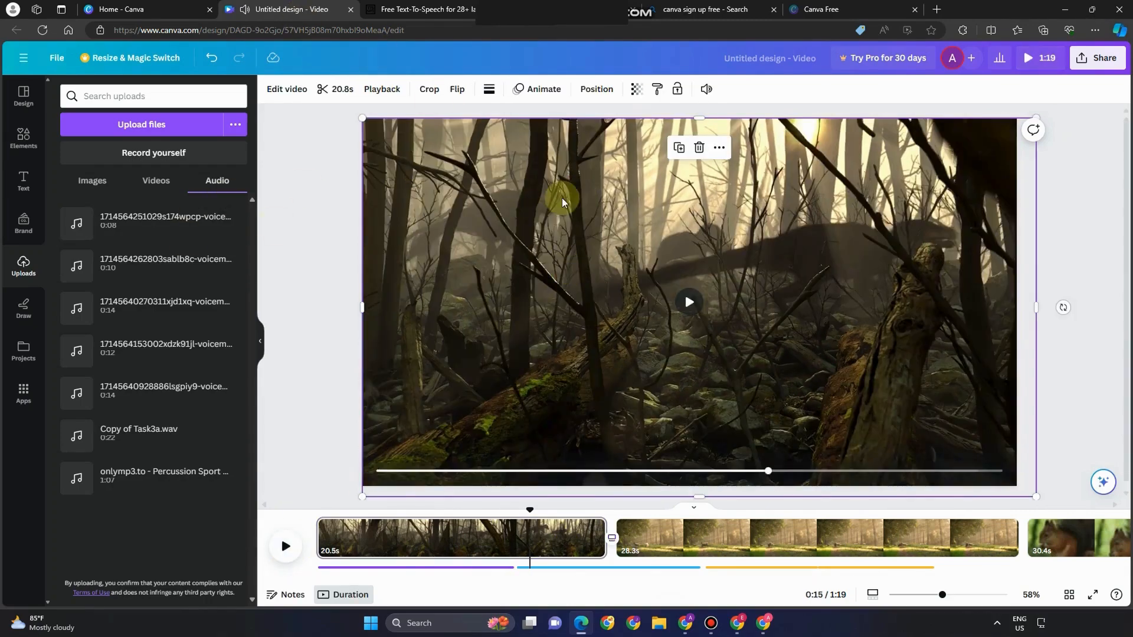
pyautogui.click(551, 96)
pyautogui.click(201, 300)
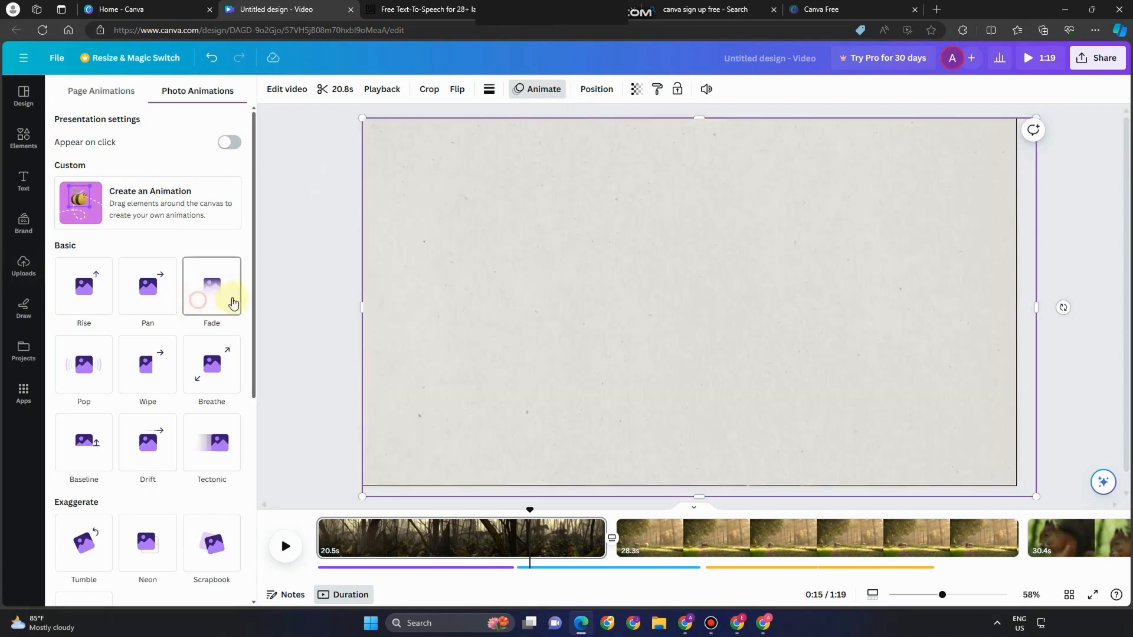
# Step: Apply the Chill page animation to the second clip, the forest with sheep
pyautogui.click(726, 537)
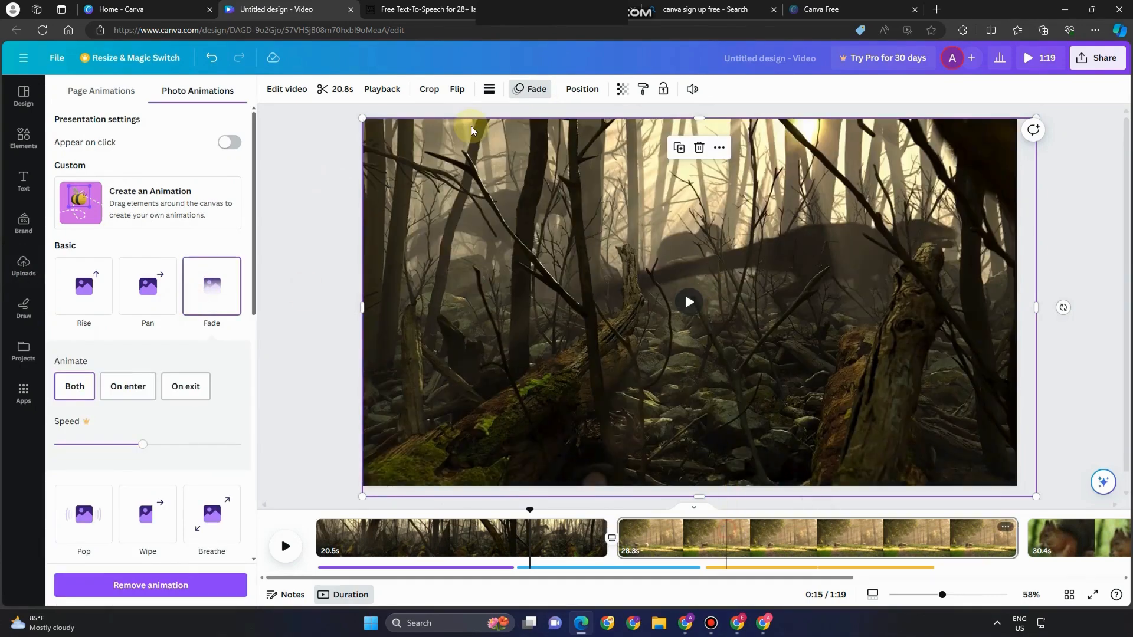
pyautogui.click(207, 304)
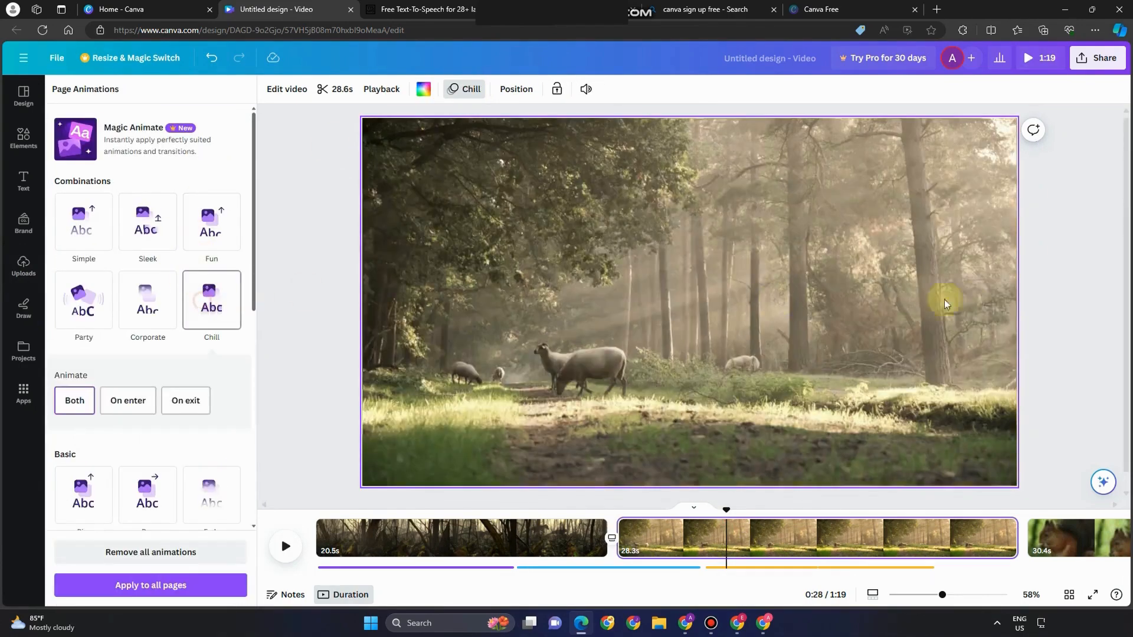
pyautogui.click(331, 489)
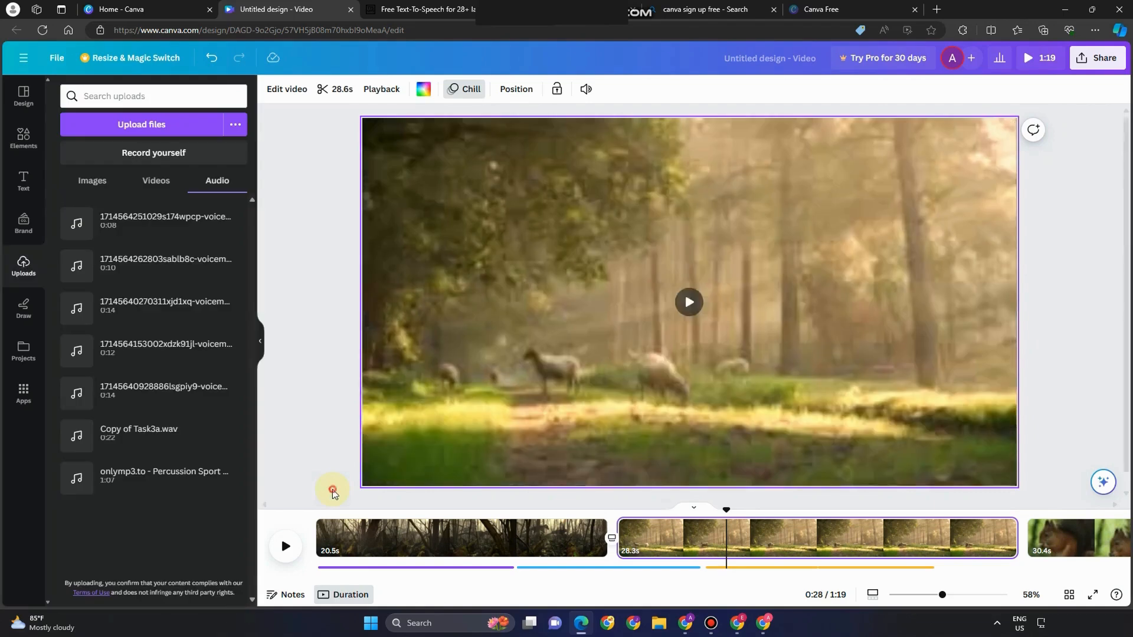
# Step: Search the design elements for clouds graphics
pyautogui.click(24, 136)
pyautogui.click(126, 98)
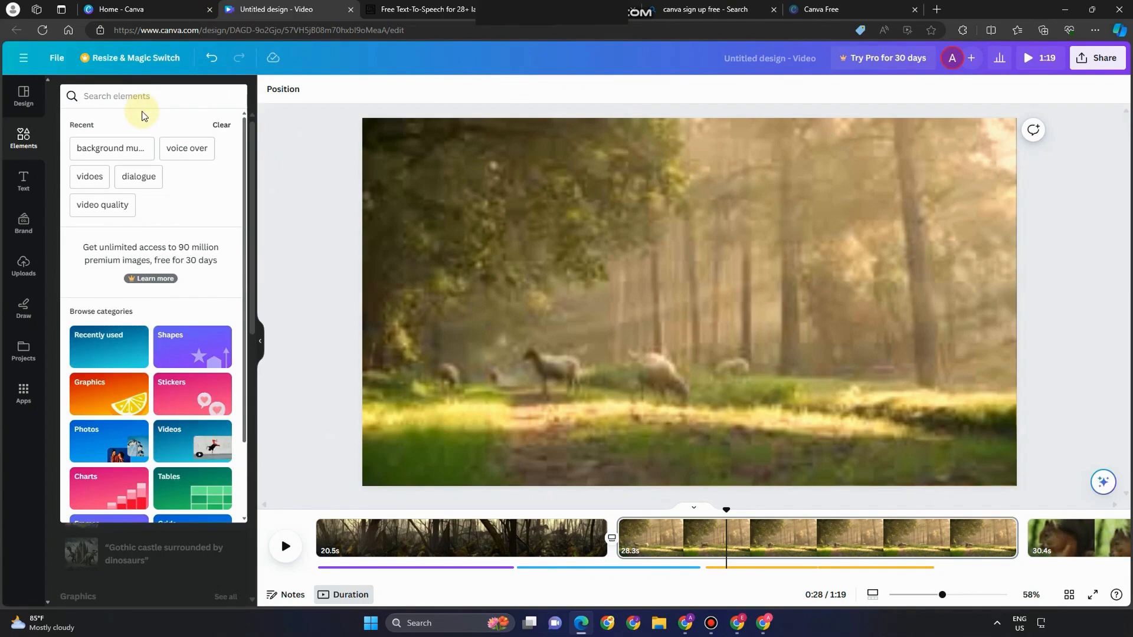
pyautogui.write('clo')
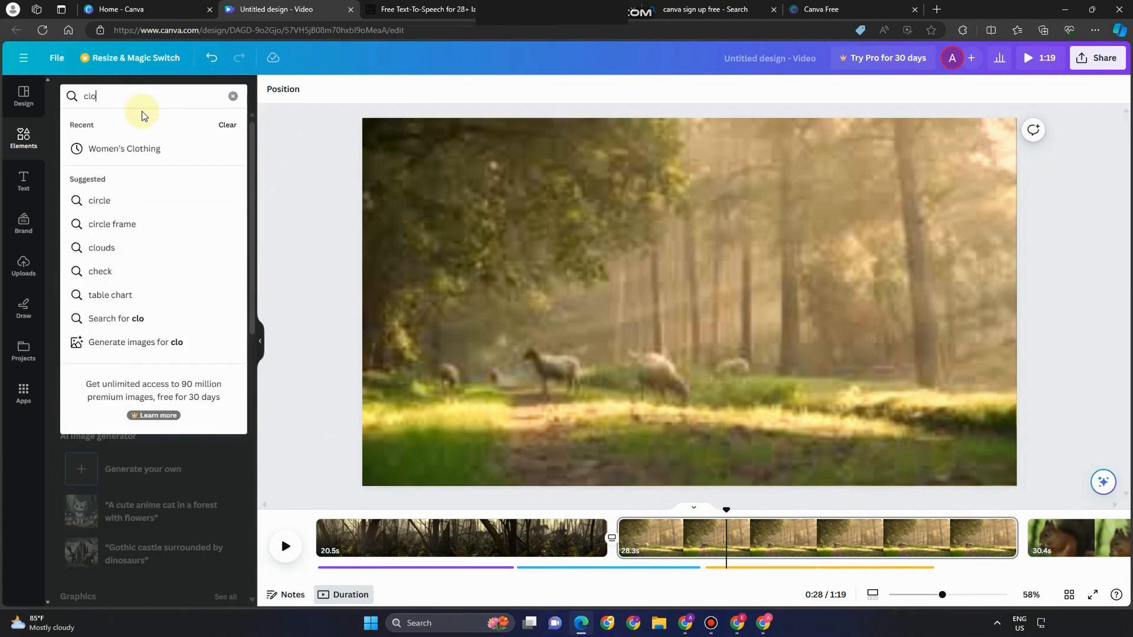
pyautogui.write('uds')
pyautogui.press('Return')
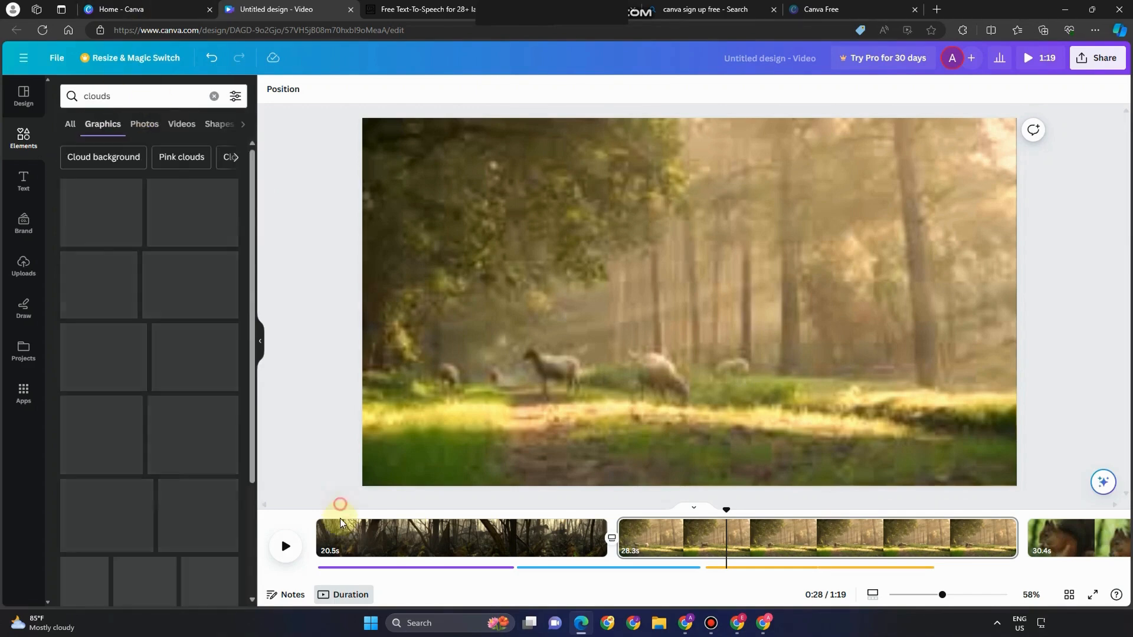
# Step: Add a wispy cloud graphic to the first clip, shrink it into the upper-right corner of the frame and reduce its opacity
pyautogui.click(330, 537)
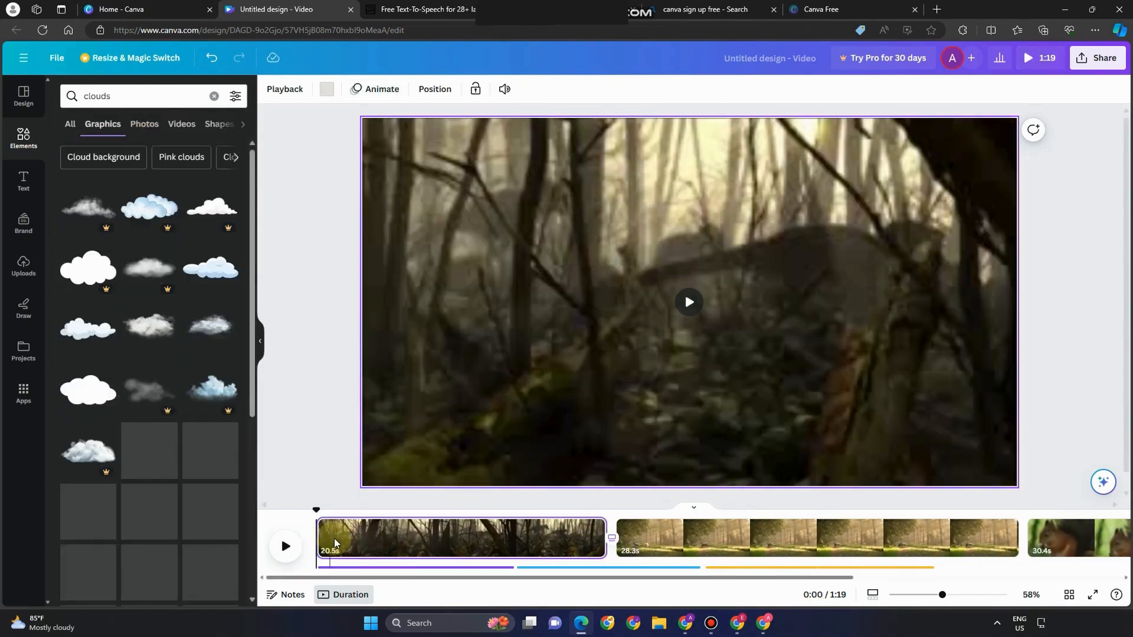
pyautogui.click(203, 327)
pyautogui.moveTo(427, 156); pyautogui.dragTo(475, 181)
pyautogui.moveTo(787, 283); pyautogui.dragTo(814, 215)
pyautogui.click(524, 88)
pyautogui.moveTo(523, 138); pyautogui.dragTo(499, 139)
pyautogui.moveTo(789, 220); pyautogui.dragTo(789, 207)
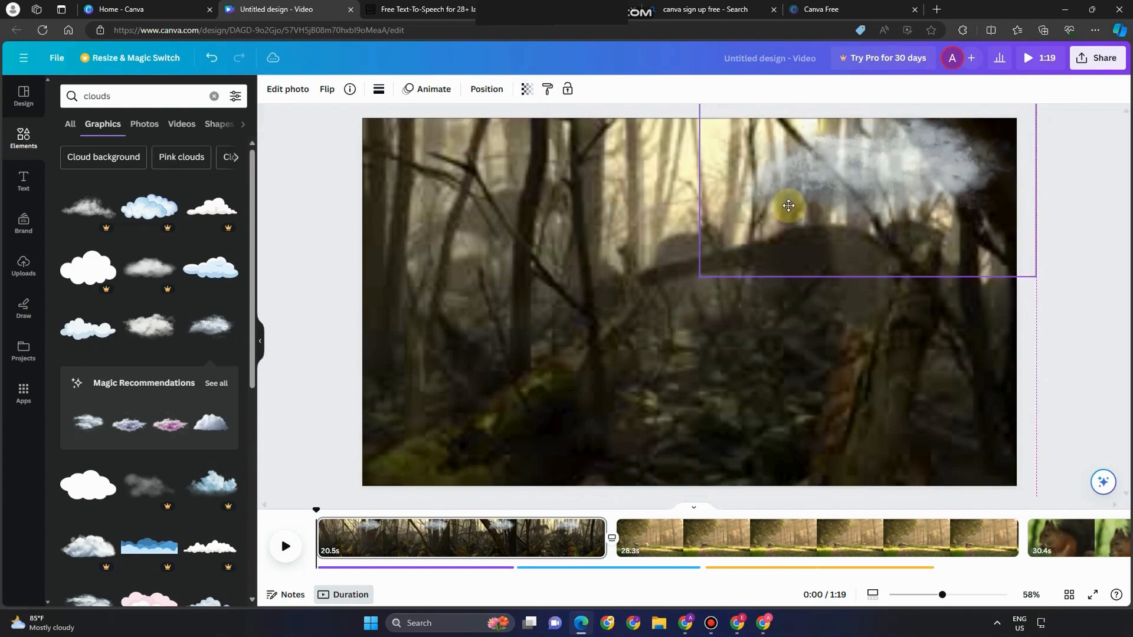
# Step: Preview the first clip with the cloud overlay and delete the cloud graphic
pyautogui.click(287, 544)
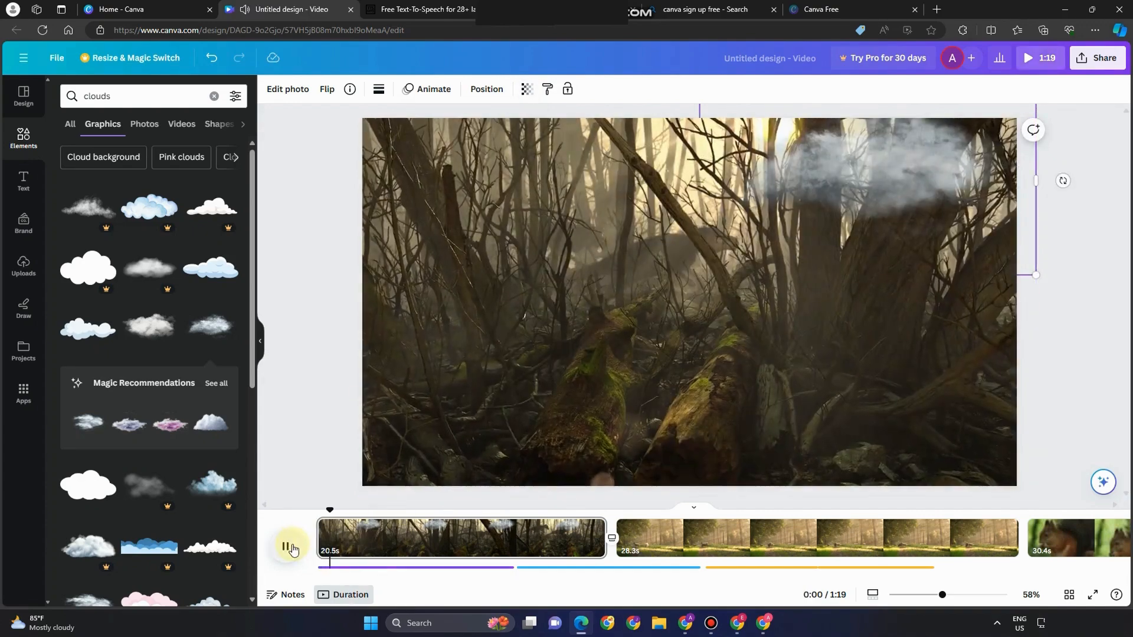
pyautogui.click(896, 181)
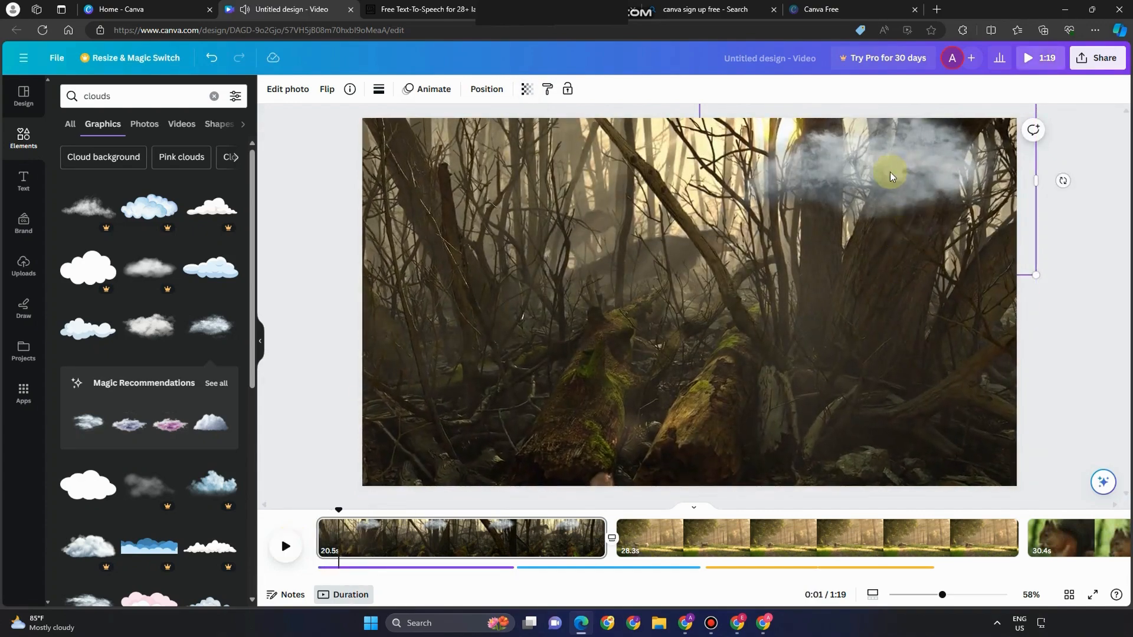
pyautogui.press('Delete')
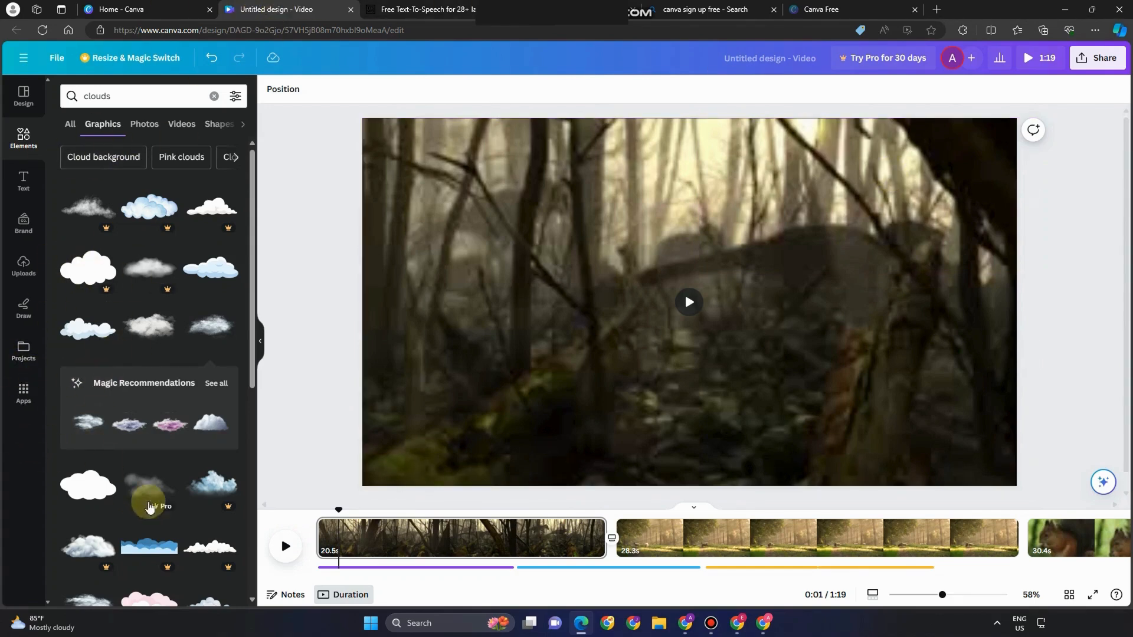
# Step: Look through the text styles and font combinations and add a default heading to the first clip
pyautogui.click(20, 186)
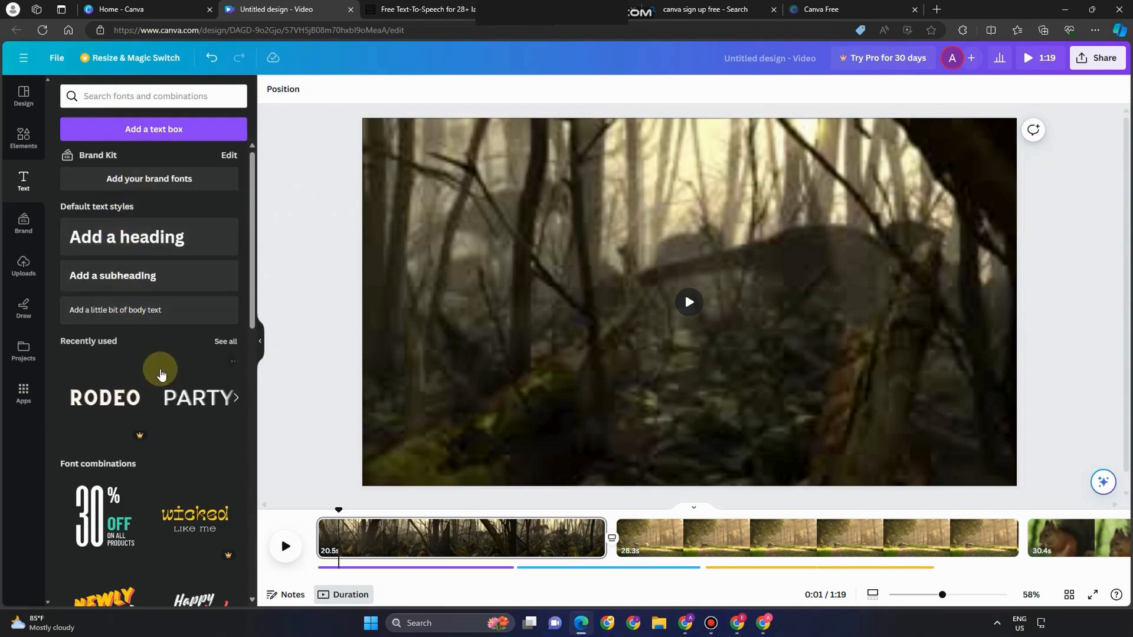
pyautogui.scroll(-10, 178, 409)
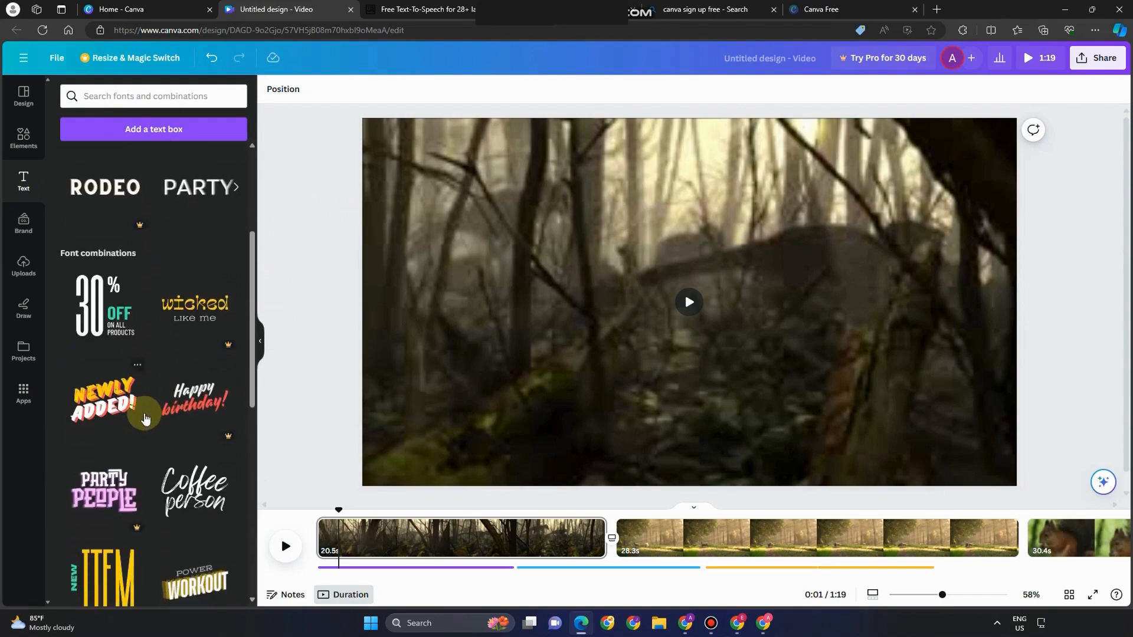
pyautogui.scroll(-10, 141, 403)
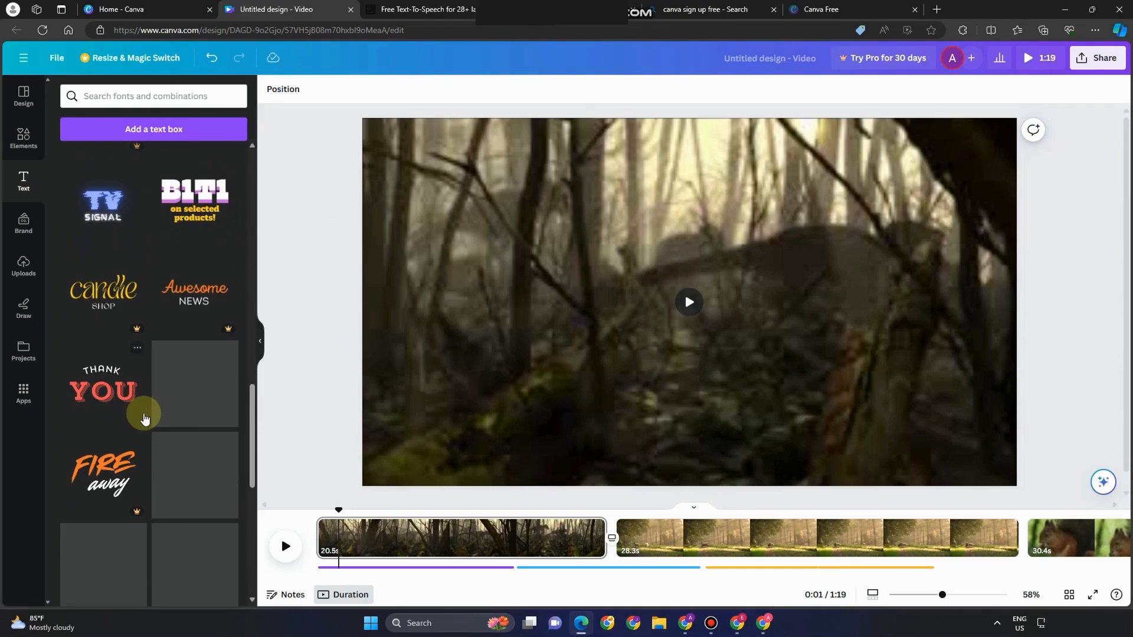
pyautogui.scroll(-4, 158, 421)
pyautogui.scroll(15, 183, 395)
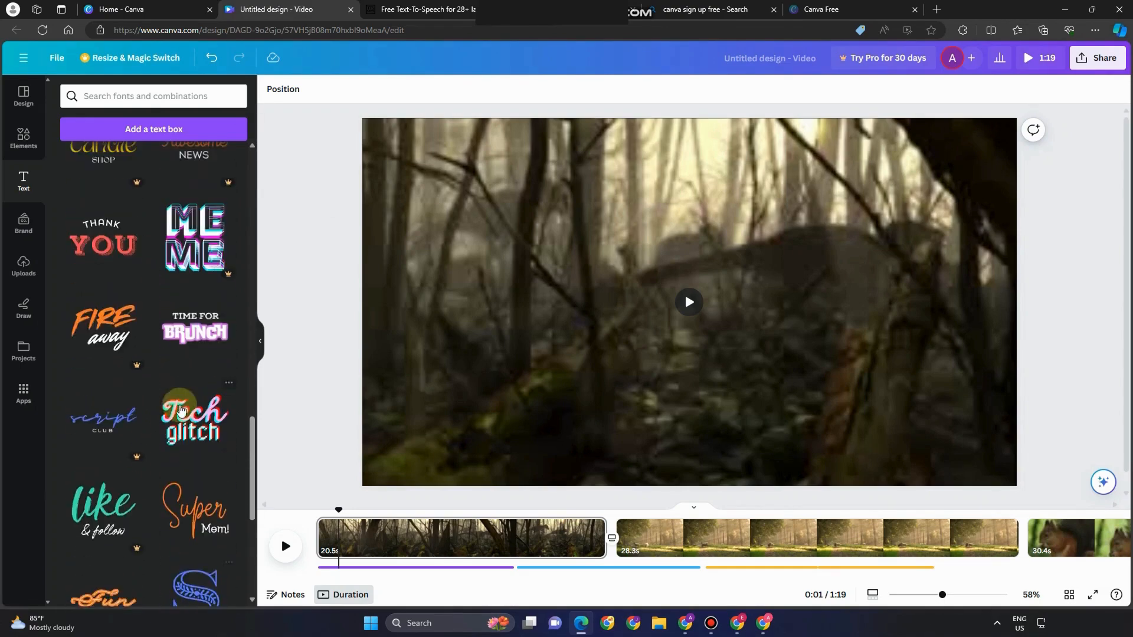
pyautogui.scroll(5, 196, 373)
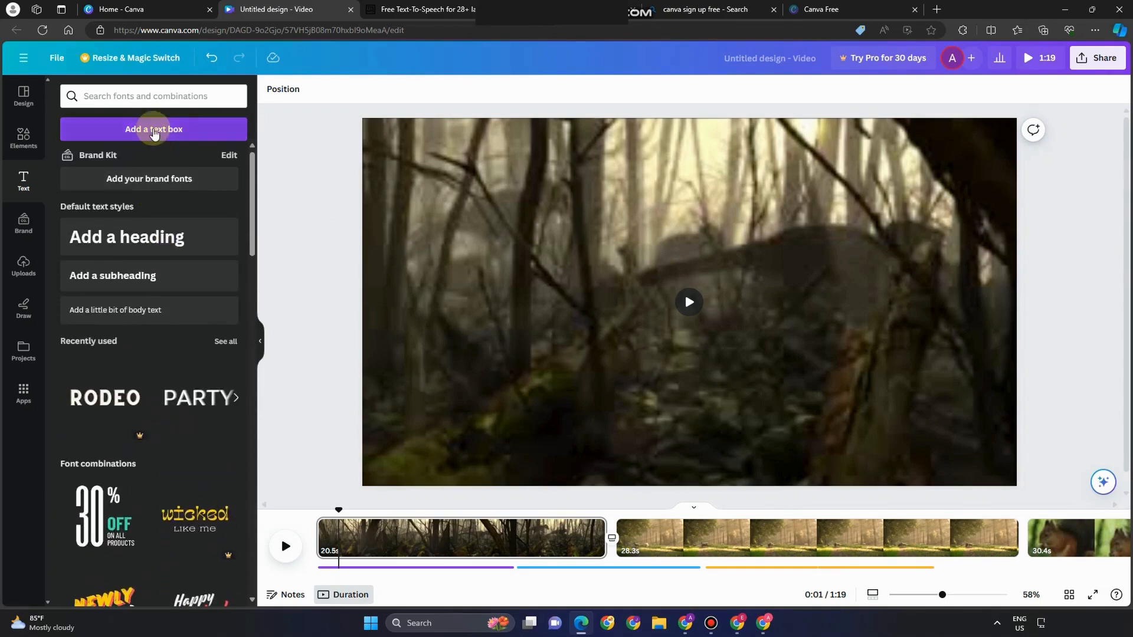
pyautogui.click(139, 236)
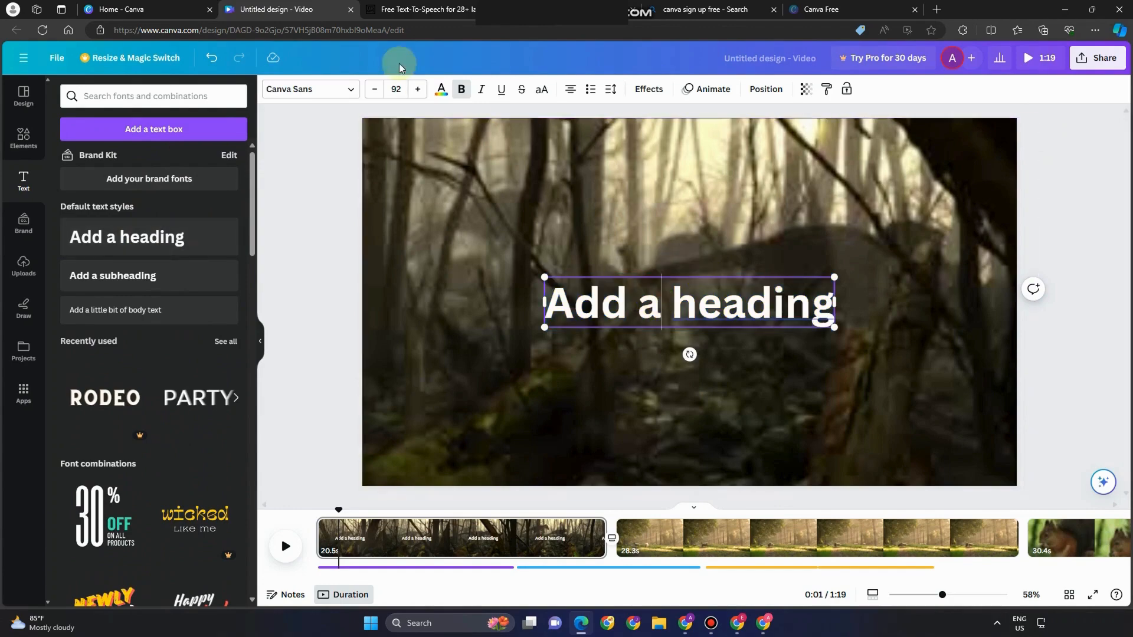
# Step: Try the heading in the Anton and Heebo fonts and show the Heebo weights
pyautogui.click(350, 90)
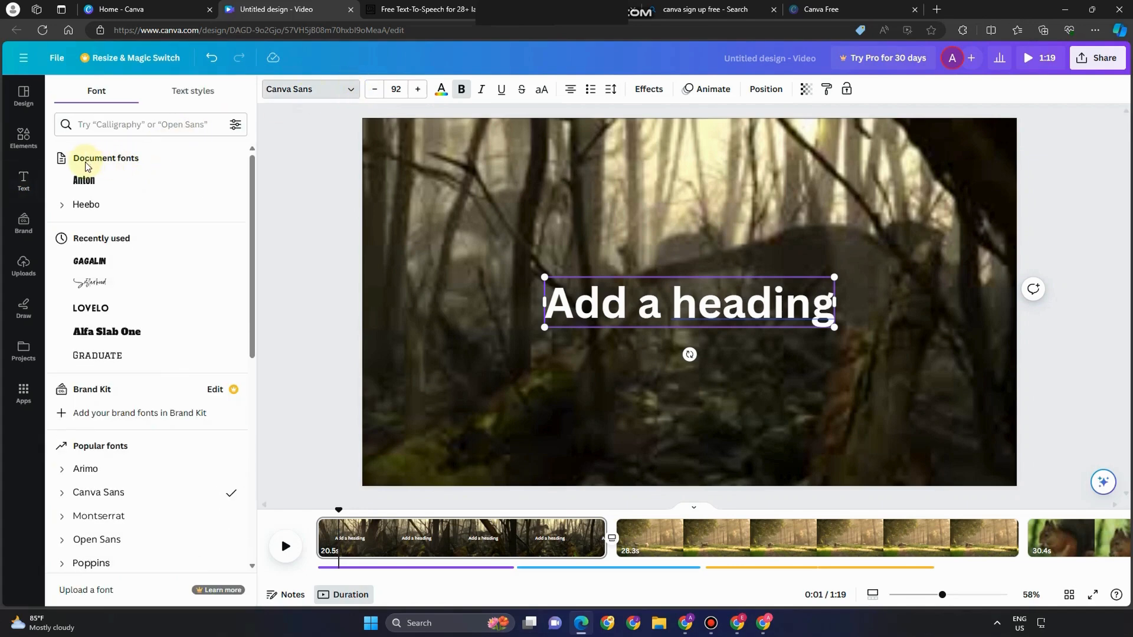
pyautogui.click(92, 187)
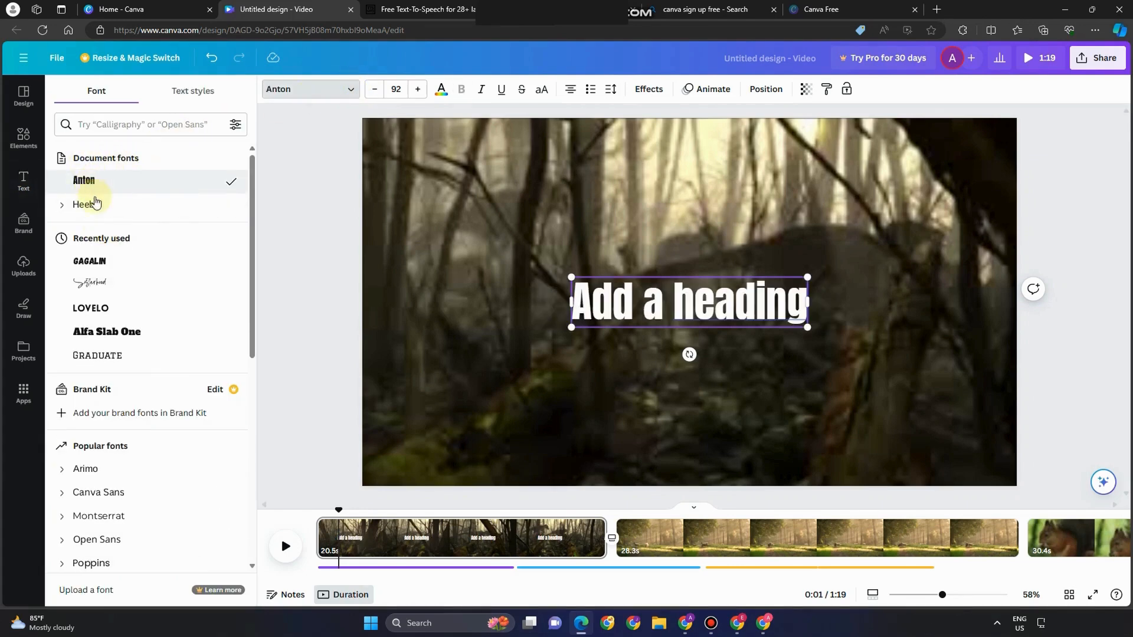
pyautogui.click(96, 206)
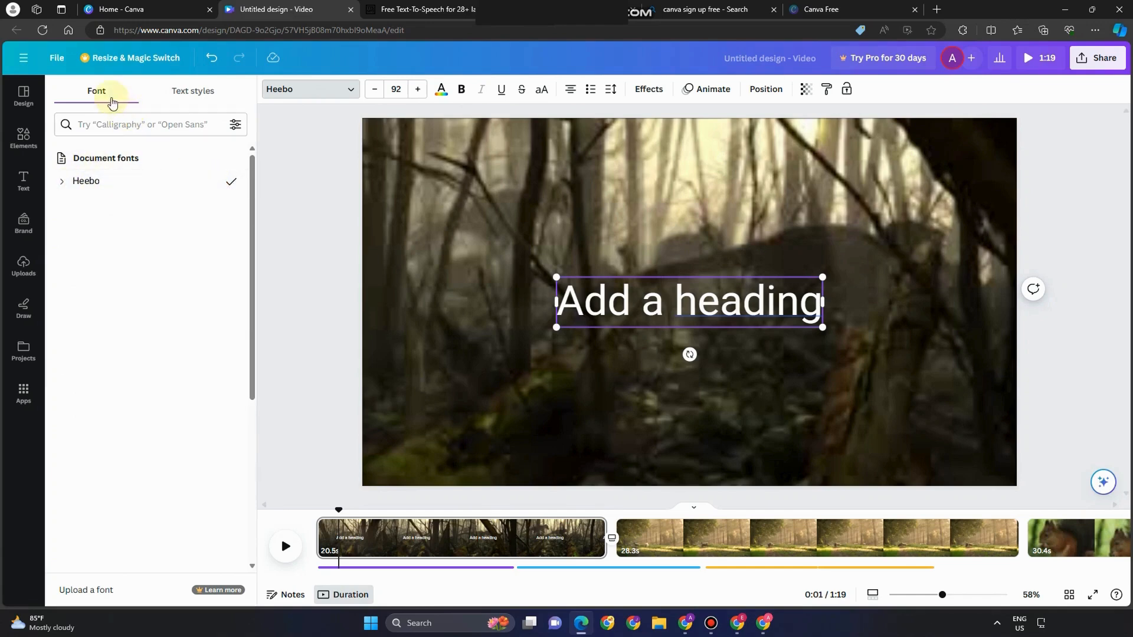
pyautogui.click(62, 183)
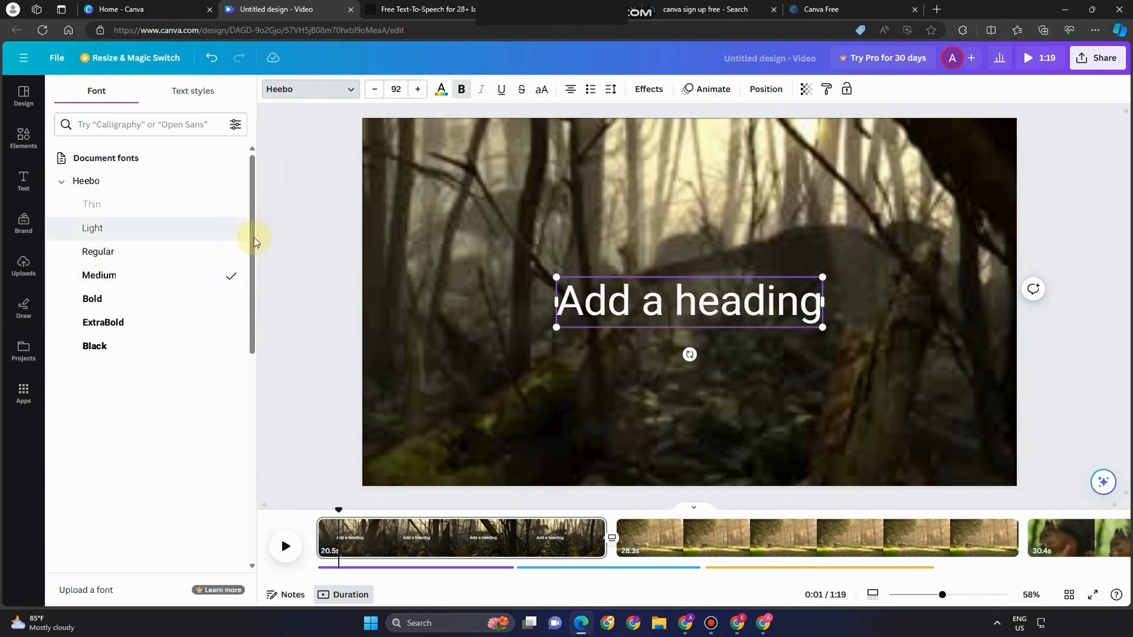
pyautogui.click(299, 238)
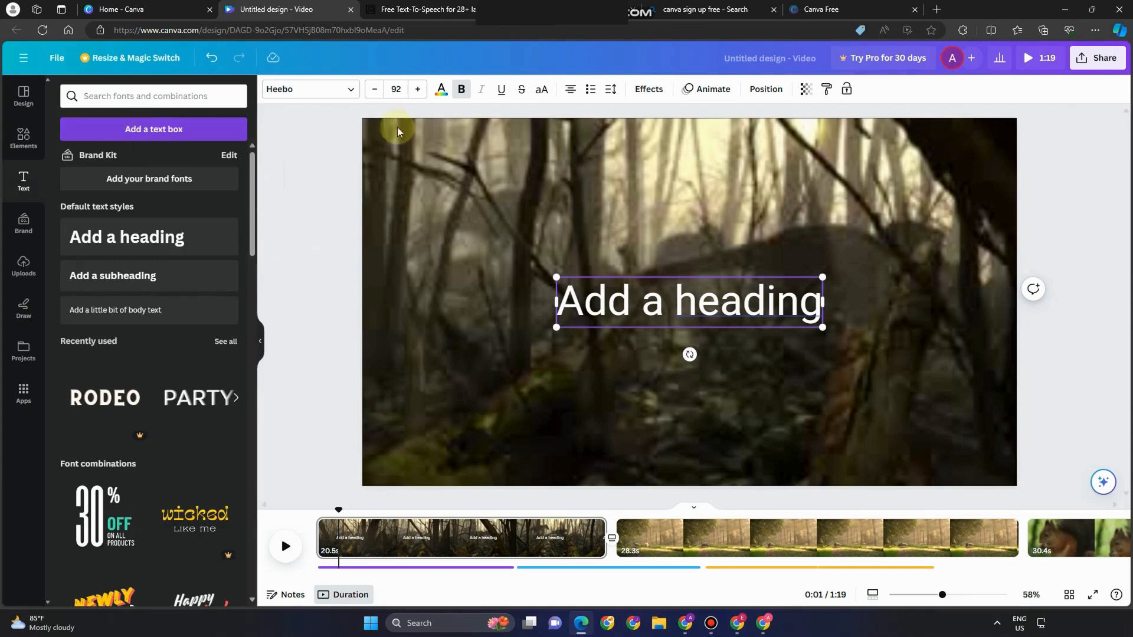
# Step: Set the heading's font to Bryndan Write from the recommended fonts
pyautogui.click(329, 89)
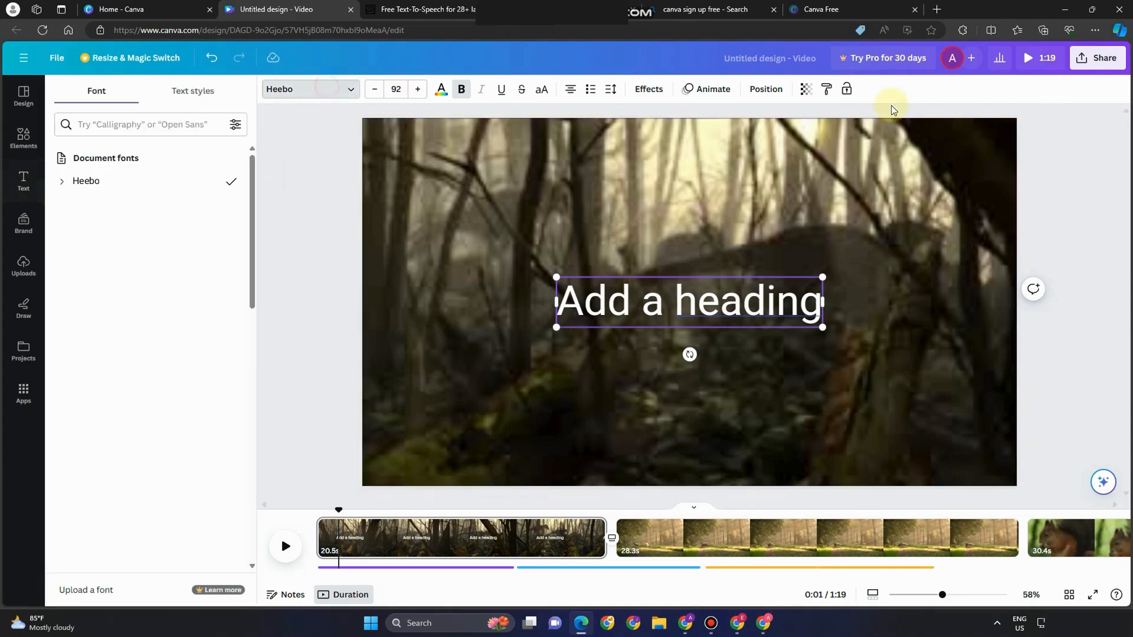
pyautogui.click(63, 183)
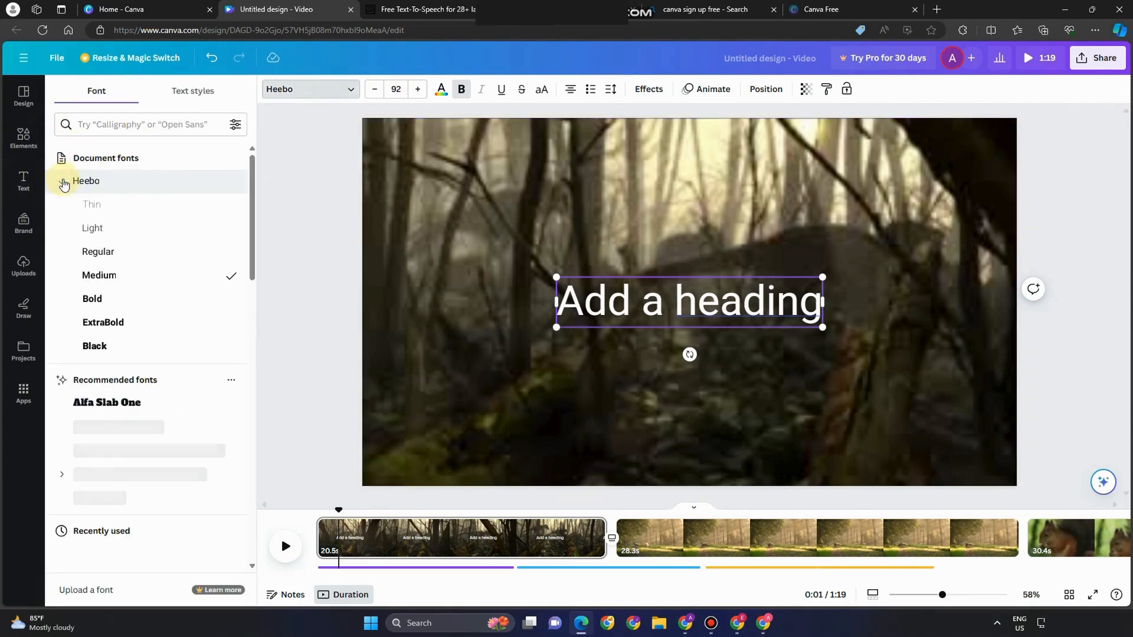
pyautogui.click(123, 428)
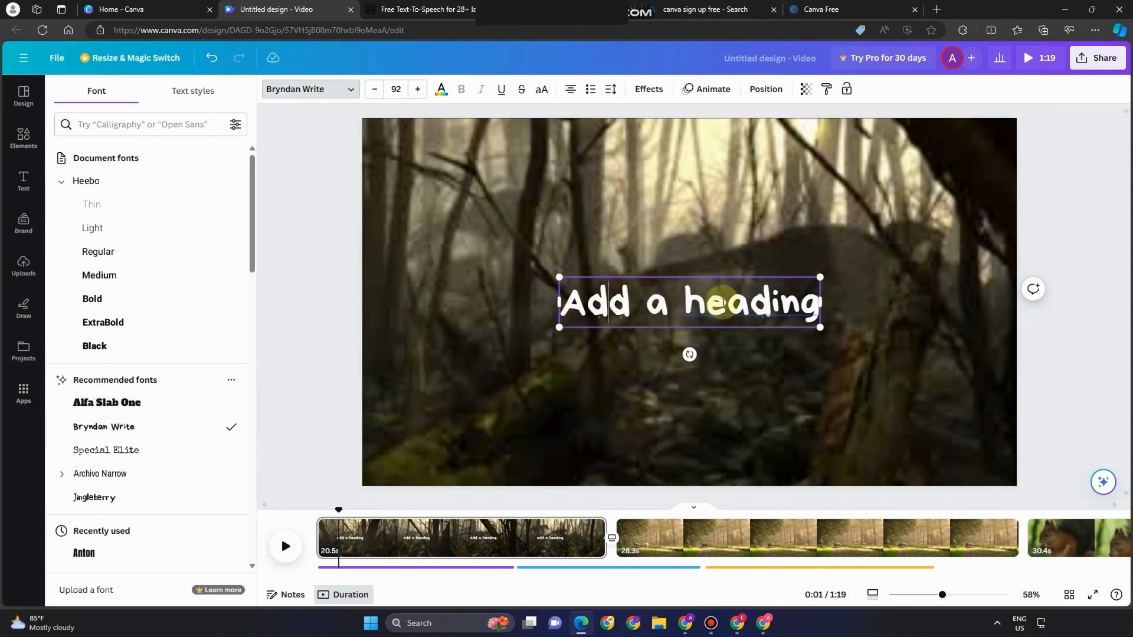
# Step: Replace the heading text with "In the heart of nature's embrace lies the enchanting realm of the forest."
pyautogui.press('alt')
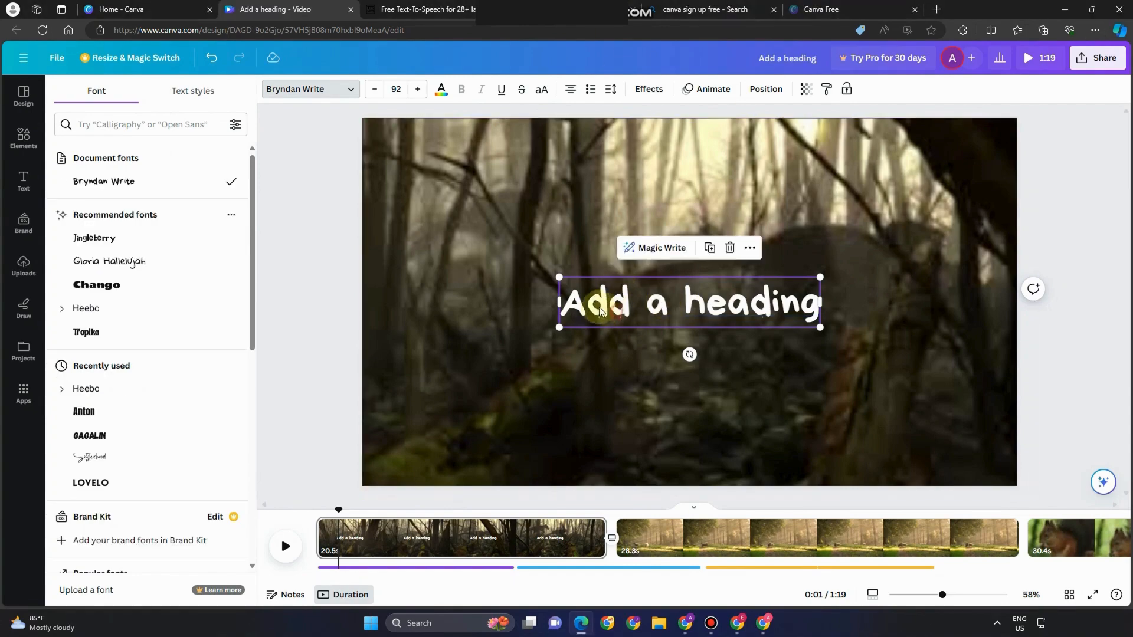
pyautogui.click(583, 305)
pyautogui.moveTo(568, 303); pyautogui.dragTo(753, 304)
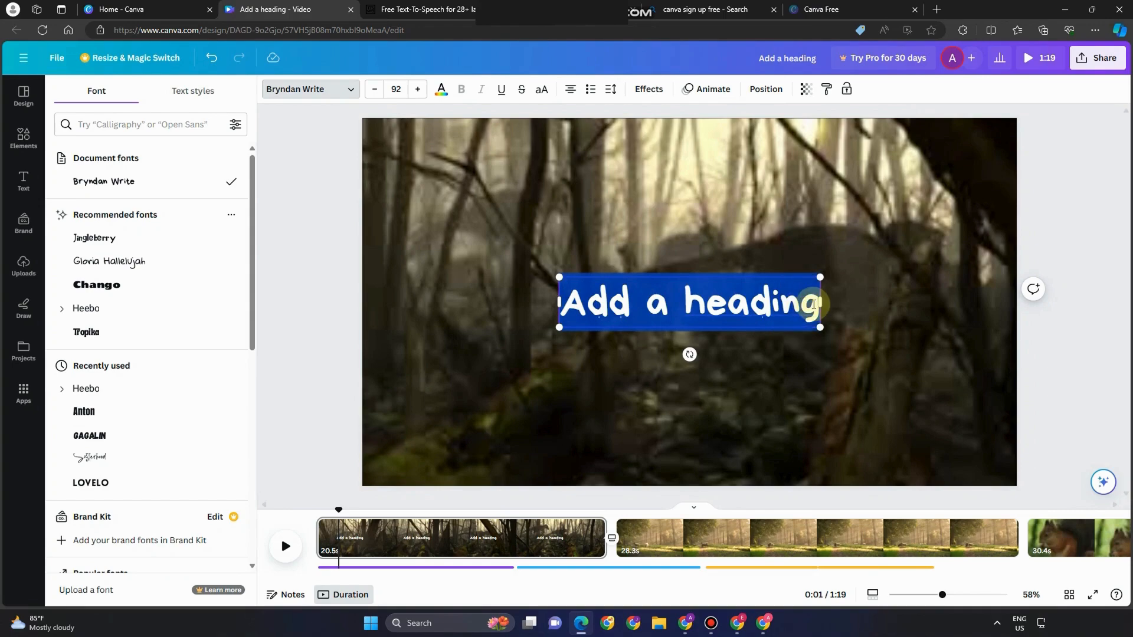
pyautogui.write("In the heart of nature's embrace lies the enchanting realm of the forest.")
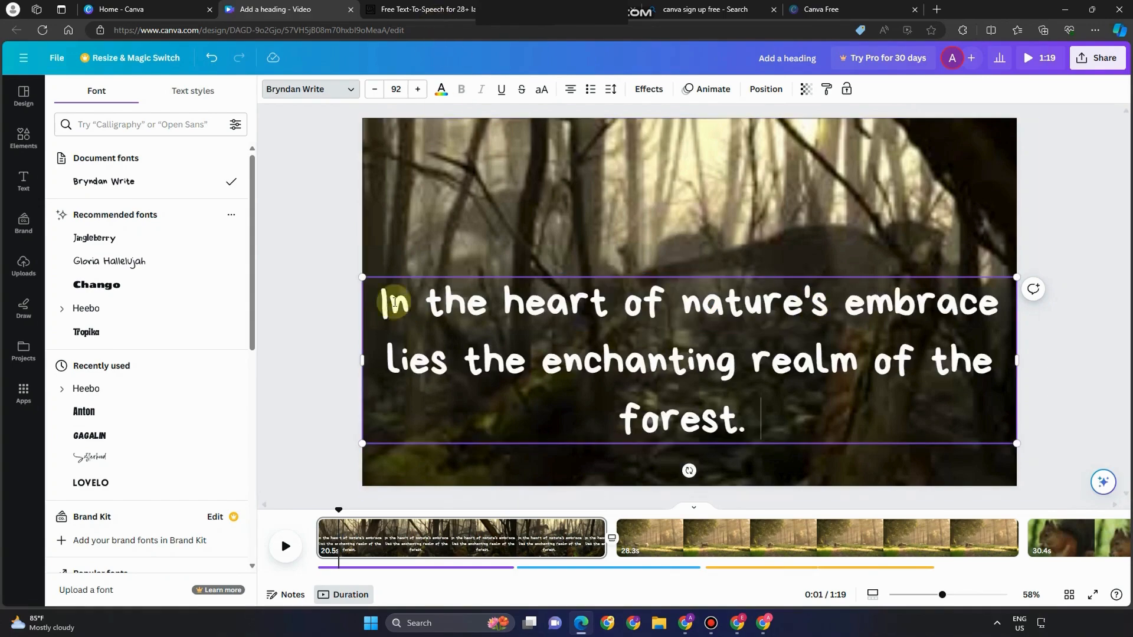
# Step: Scale the heading down to font size 56 and place it centred near the bottom edge of the first clip
pyautogui.moveTo(360, 277); pyautogui.dragTo(573, 331)
pyautogui.doubleClick(573, 388)
pyautogui.click(574, 389)
pyautogui.moveTo(573, 388); pyautogui.dragTo(388, 368)
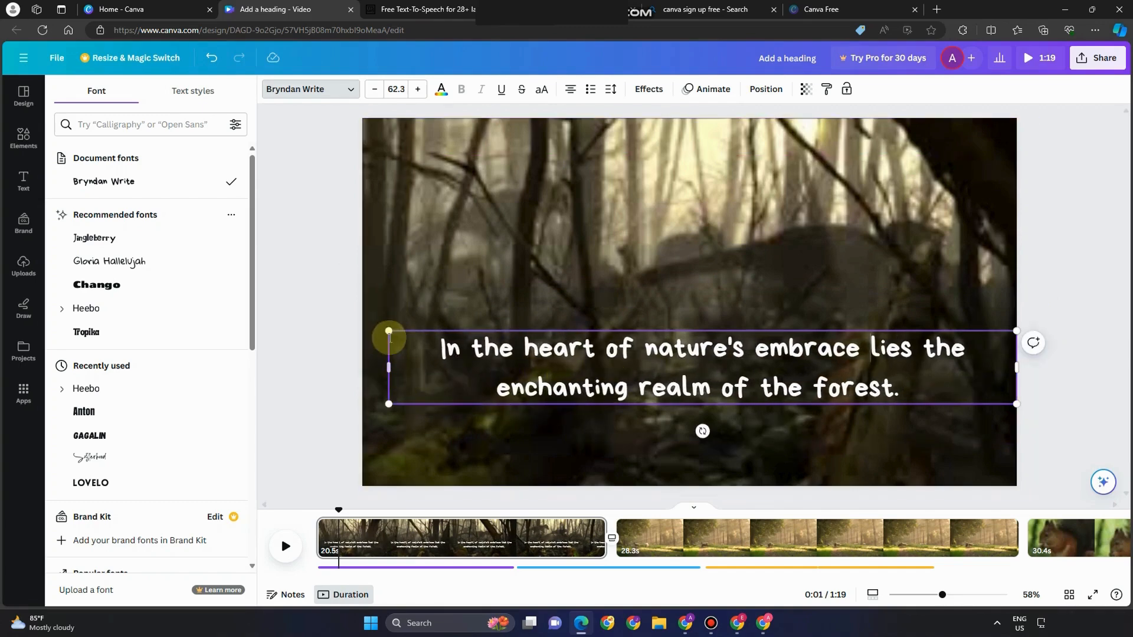
pyautogui.moveTo(388, 331); pyautogui.dragTo(457, 357)
pyautogui.moveTo(613, 360); pyautogui.dragTo(628, 402)
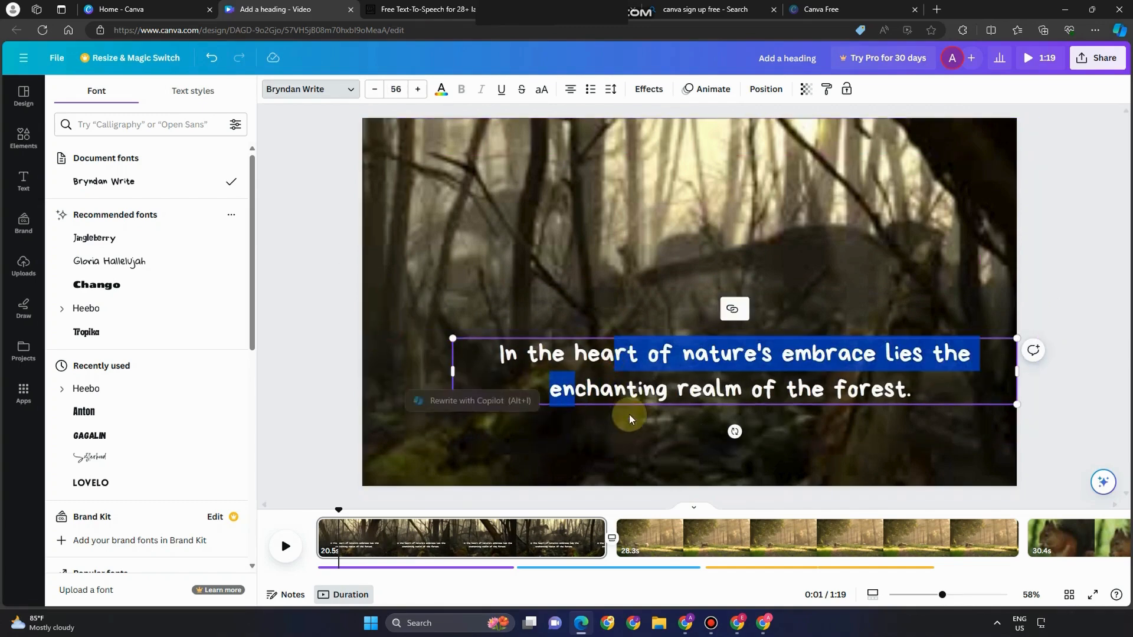
pyautogui.click(655, 424)
pyautogui.moveTo(718, 381); pyautogui.dragTo(669, 433)
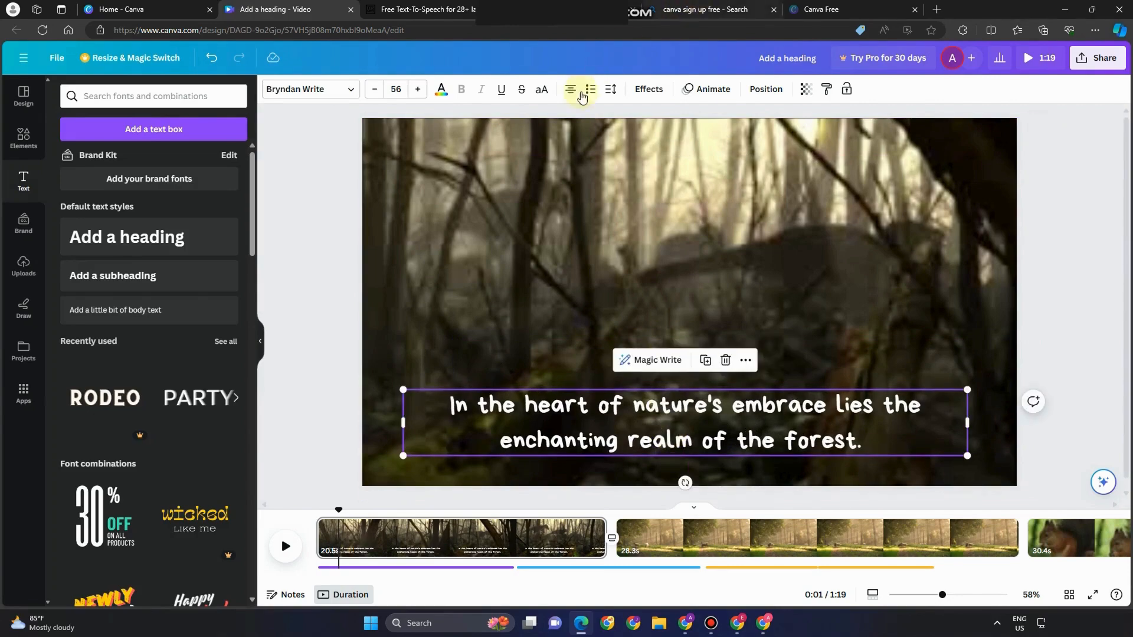
# Step: Set the heading's font to Lovelo after trying Chango and Gagalin, and shift the text slightly lower
pyautogui.click(351, 94)
pyautogui.click(109, 267)
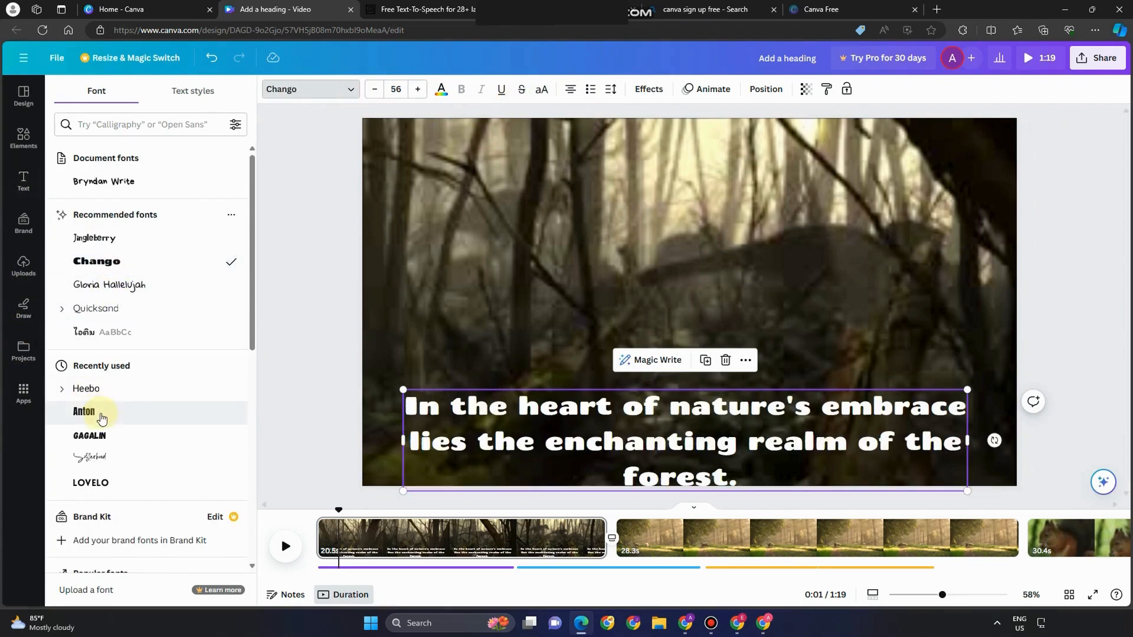
pyautogui.click(109, 440)
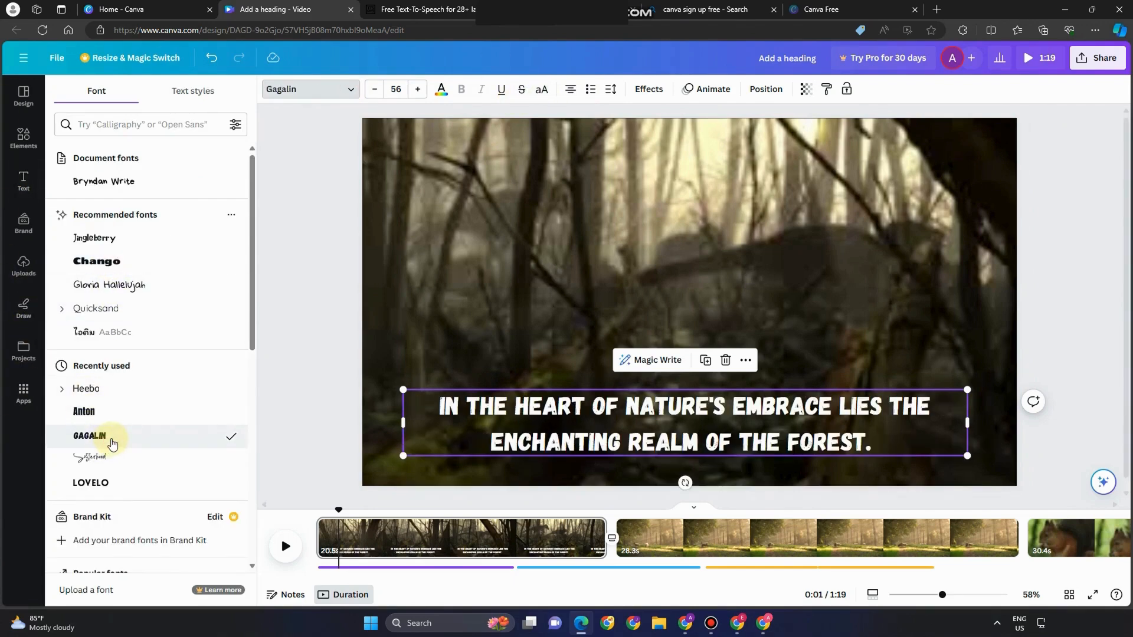
pyautogui.scroll(-3, 93, 413)
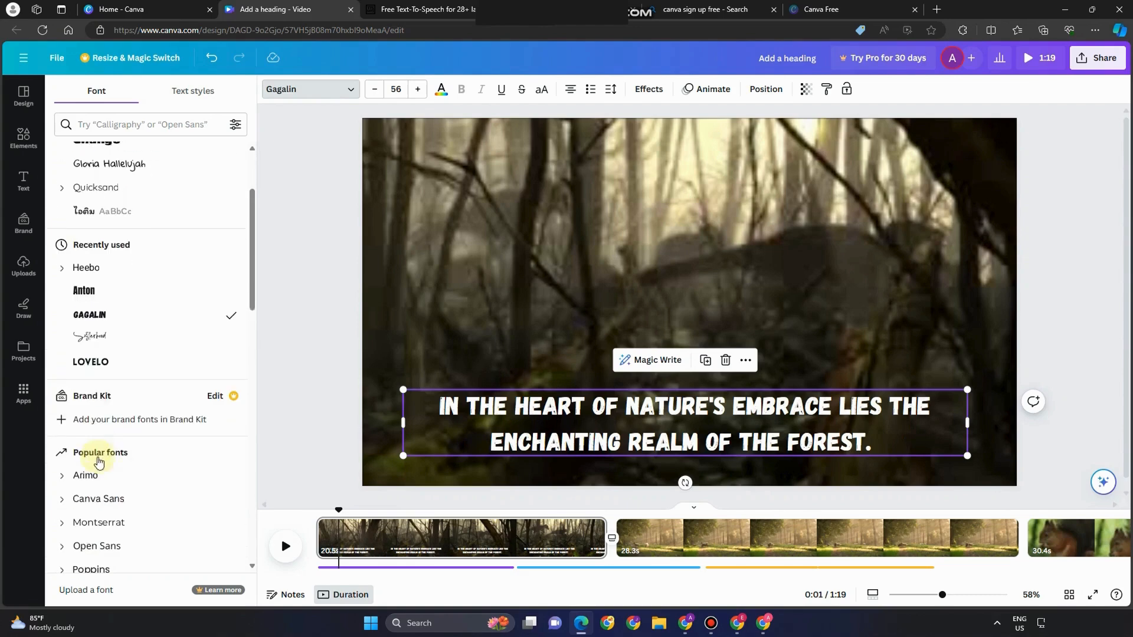
pyautogui.click(90, 353)
pyautogui.moveTo(688, 435); pyautogui.dragTo(702, 451)
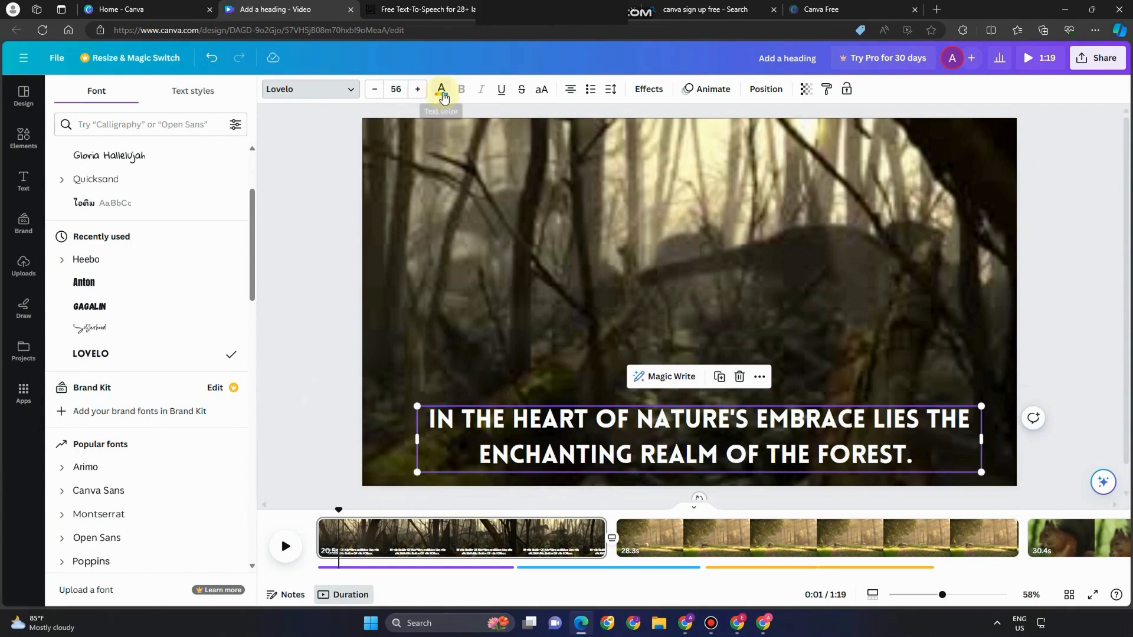
# Step: Give the heading an Outline effect with thickness 50, try blue and black outline colours, and settle on red
pyautogui.click(646, 91)
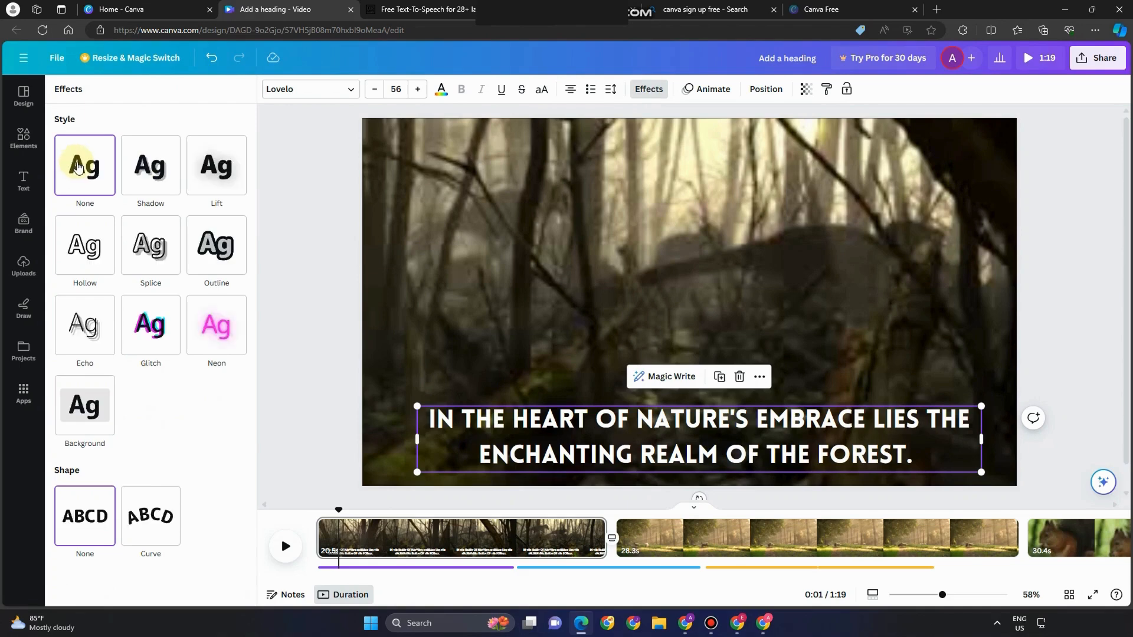
pyautogui.click(226, 245)
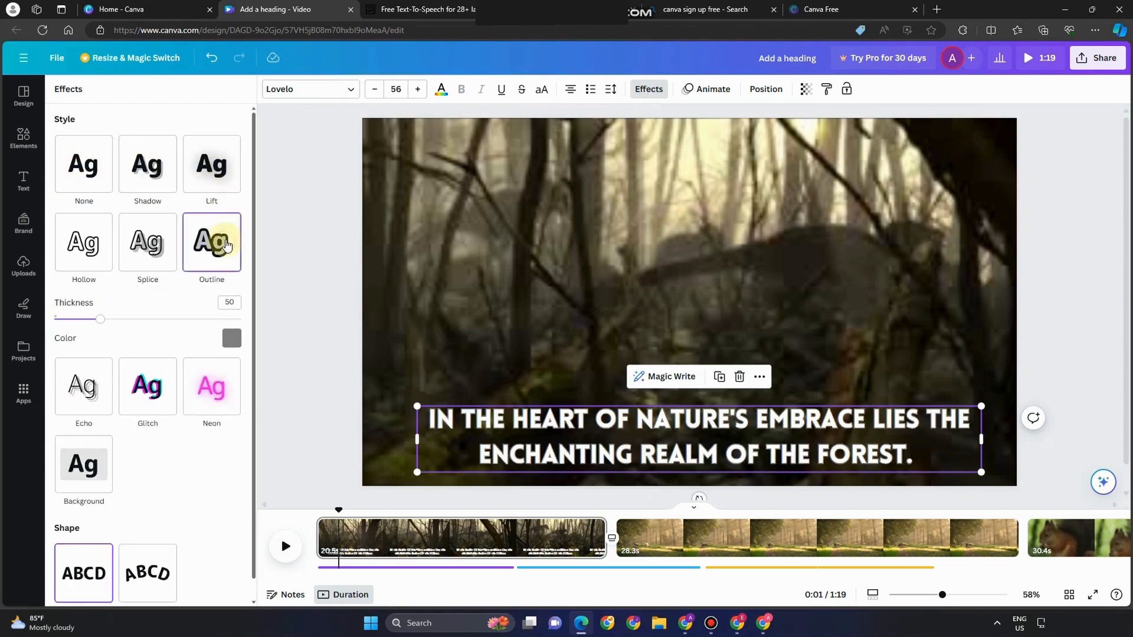
pyautogui.click(232, 339)
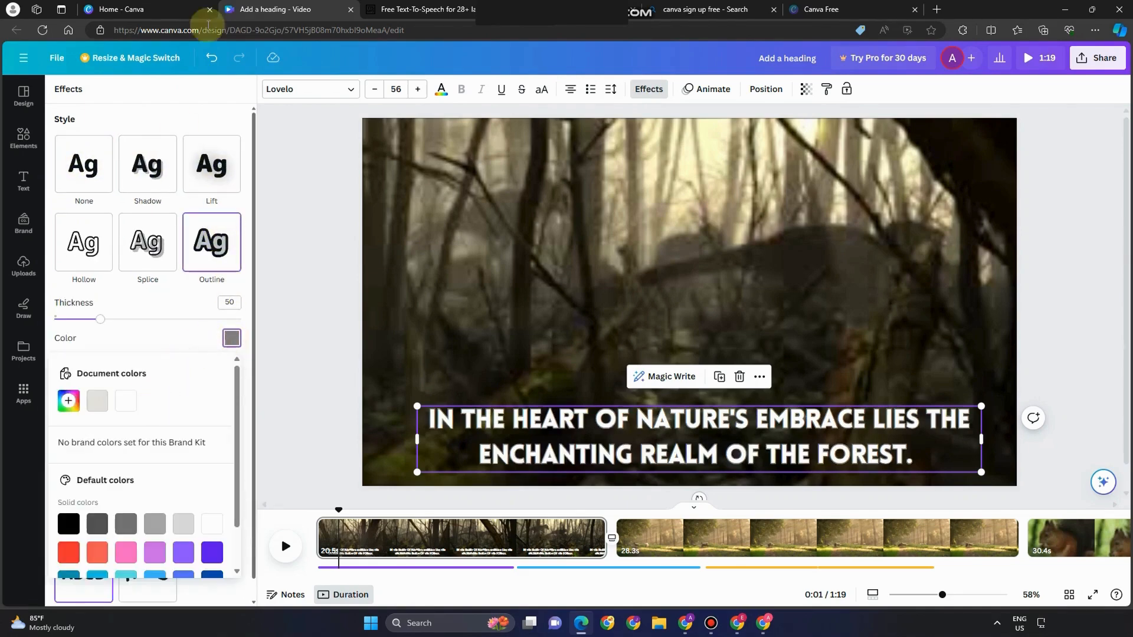
pyautogui.click(68, 552)
pyautogui.scroll(-1, 133, 513)
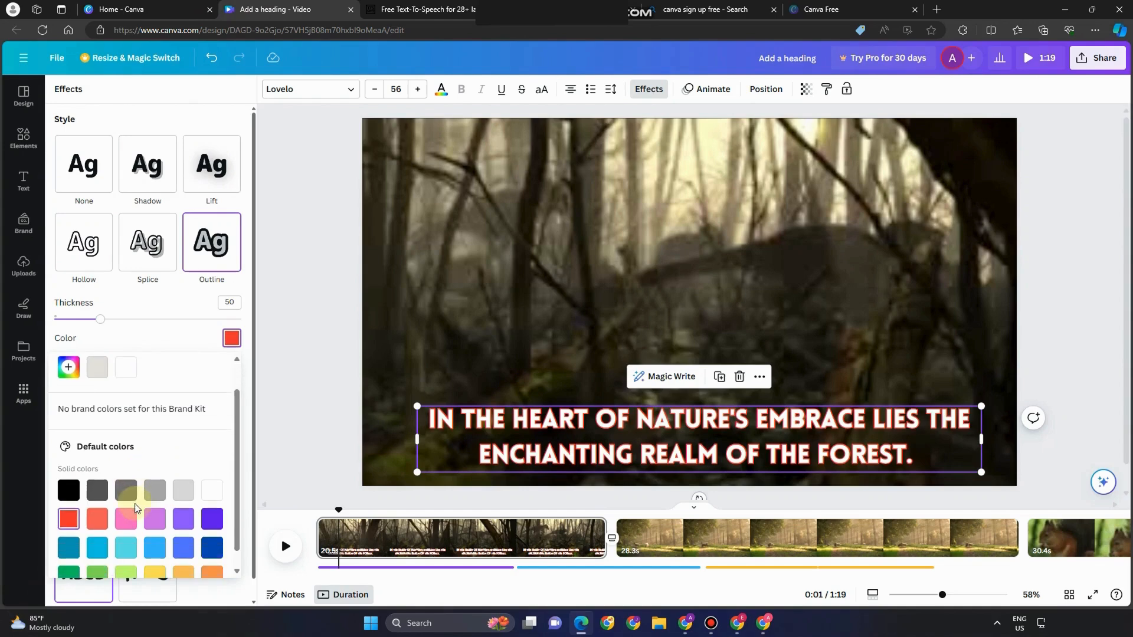
pyautogui.click(206, 542)
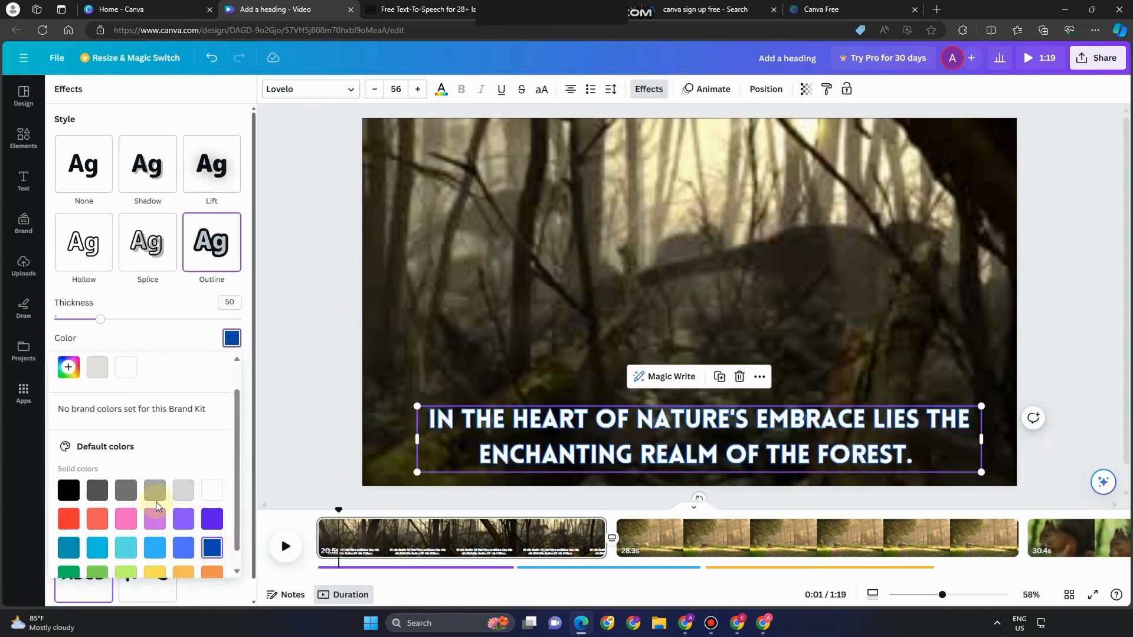
pyautogui.scroll(-1, 156, 502)
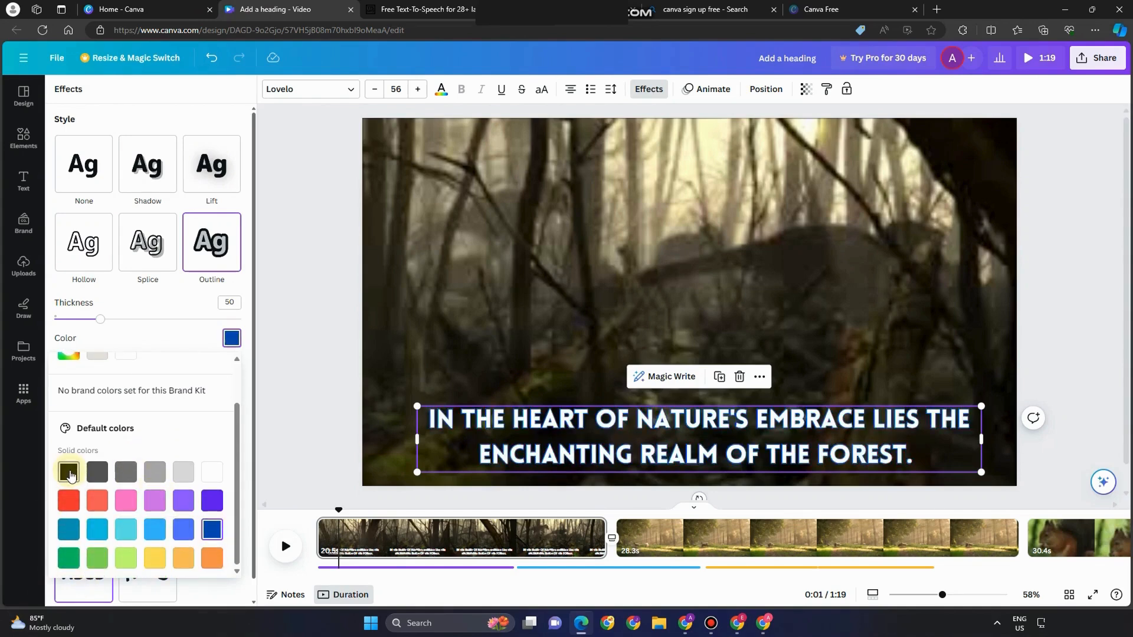
pyautogui.click(68, 473)
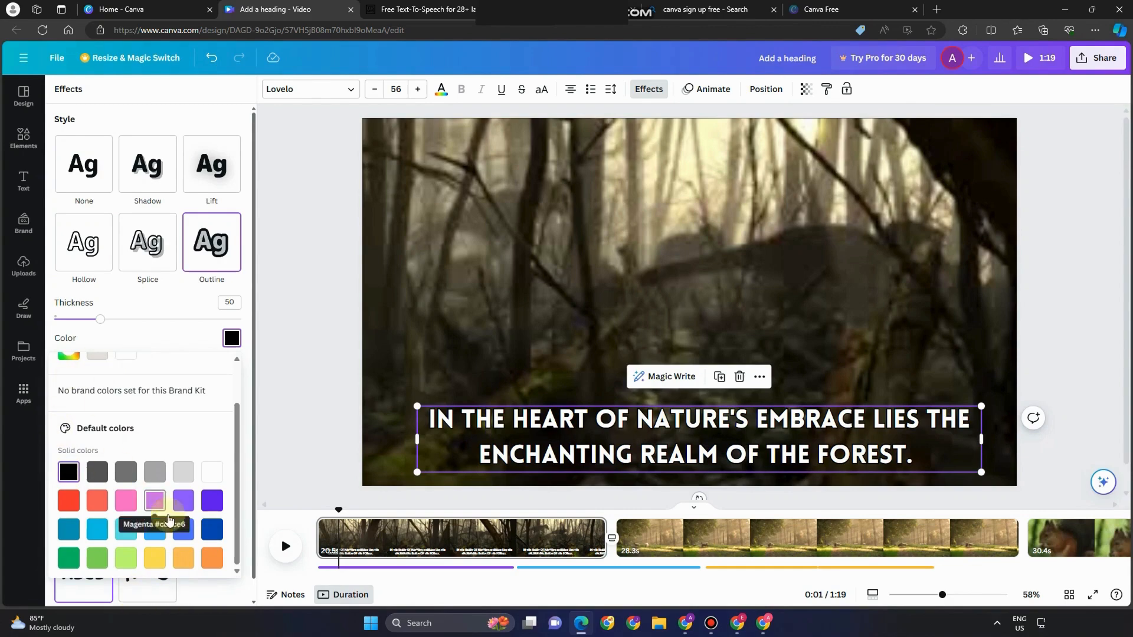
pyautogui.click(206, 560)
pyautogui.click(73, 502)
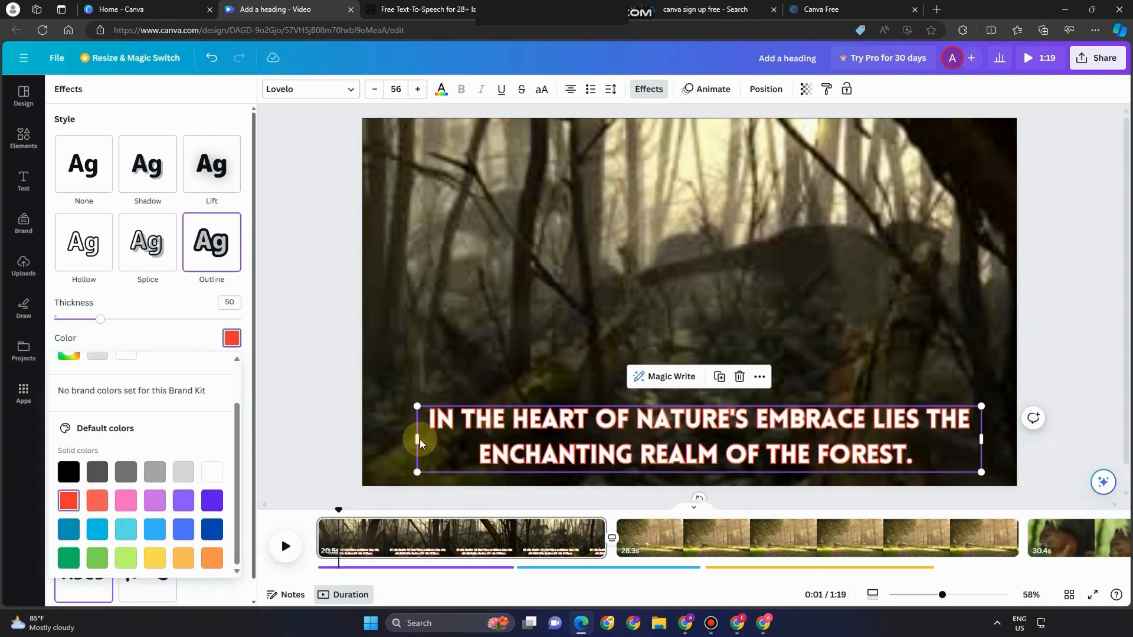
# Step: Widen the heading's text box slightly on both sides and return the playhead to the start of the video
pyautogui.moveTo(416, 442); pyautogui.dragTo(392, 442)
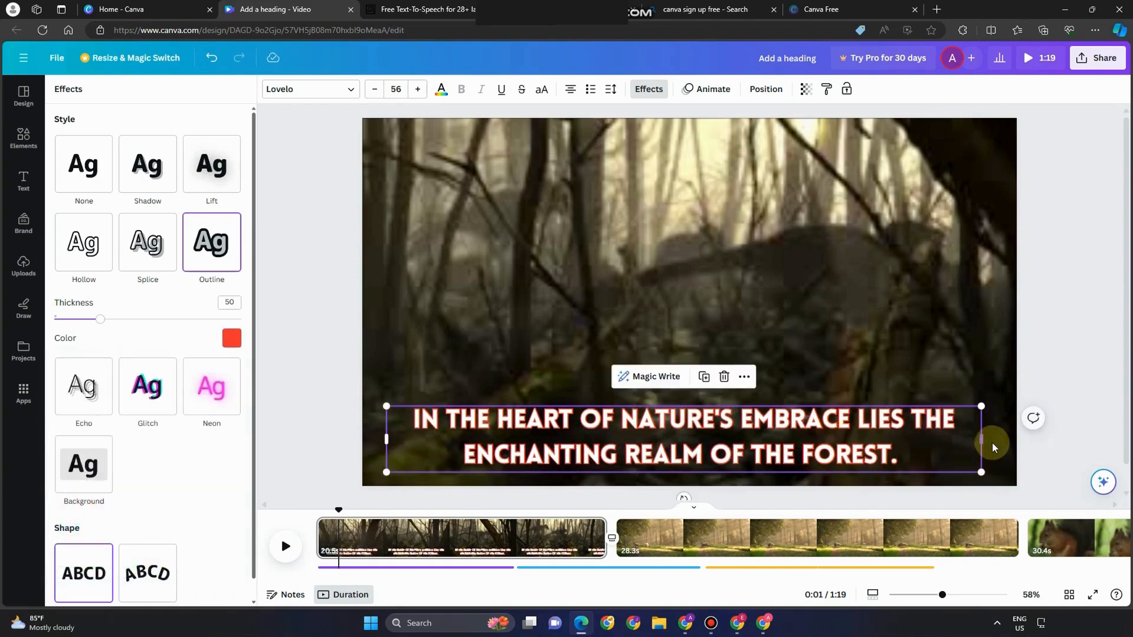
pyautogui.moveTo(983, 436); pyautogui.dragTo(995, 436)
pyautogui.moveTo(339, 507); pyautogui.dragTo(319, 506)
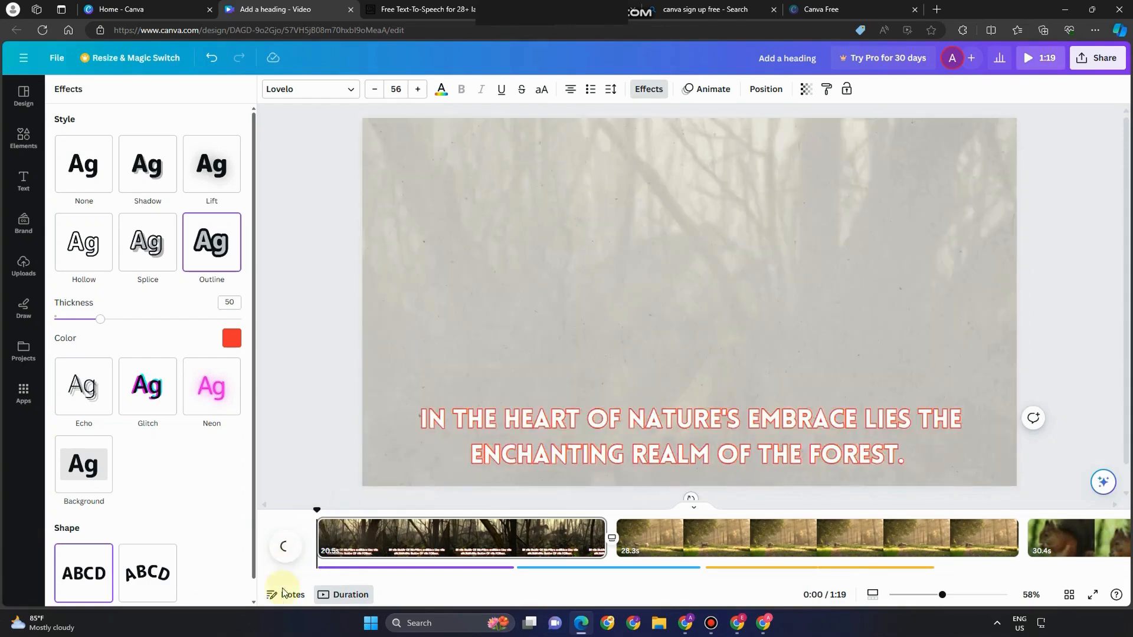
# Step: Try the Rise text animation on the heading and play the first clip to preview it
pyautogui.click(485, 435)
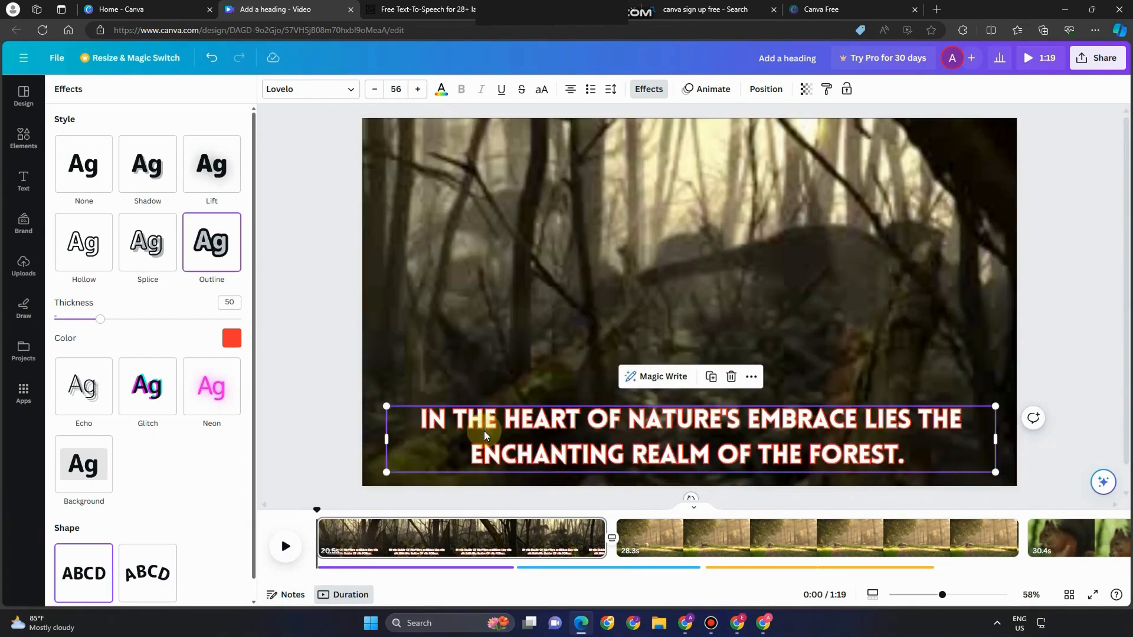
pyautogui.click(654, 94)
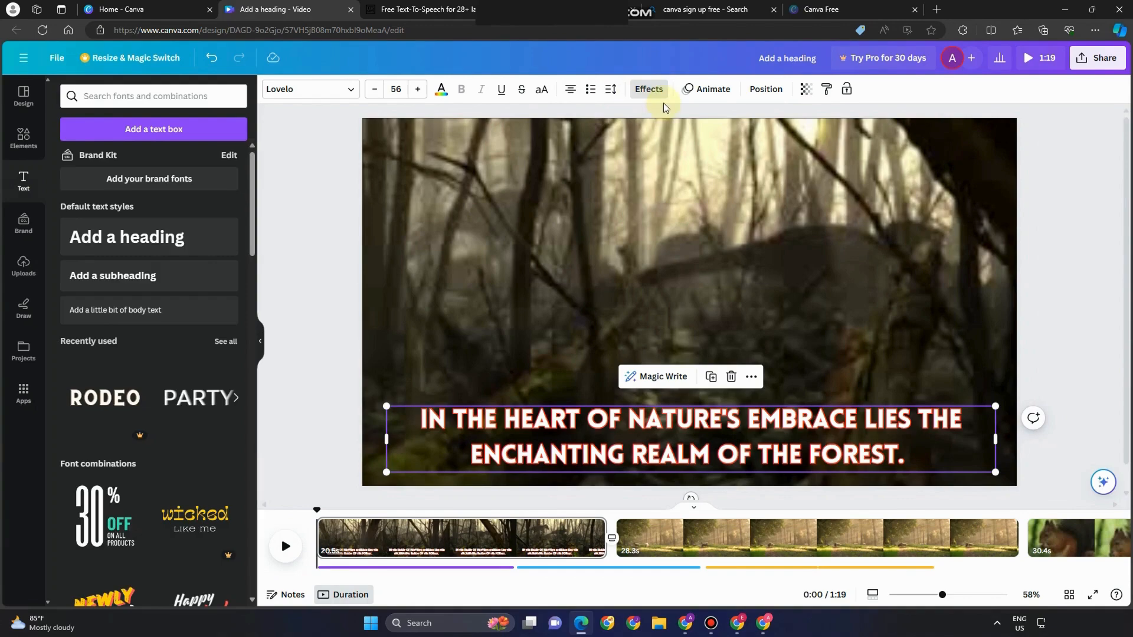
pyautogui.click(708, 89)
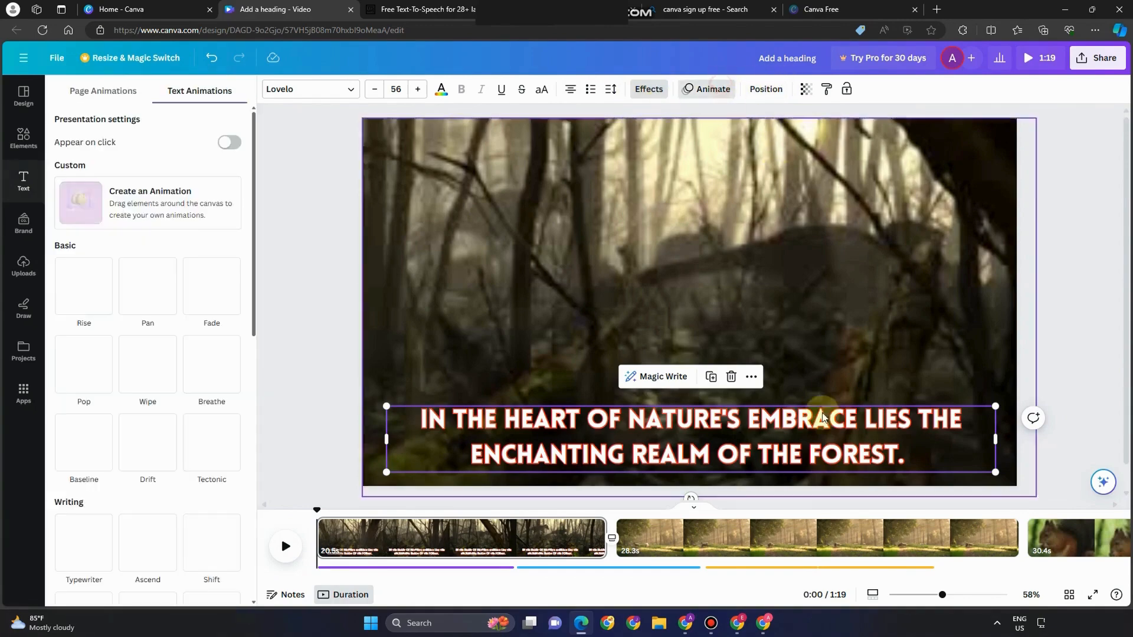
pyautogui.click(69, 291)
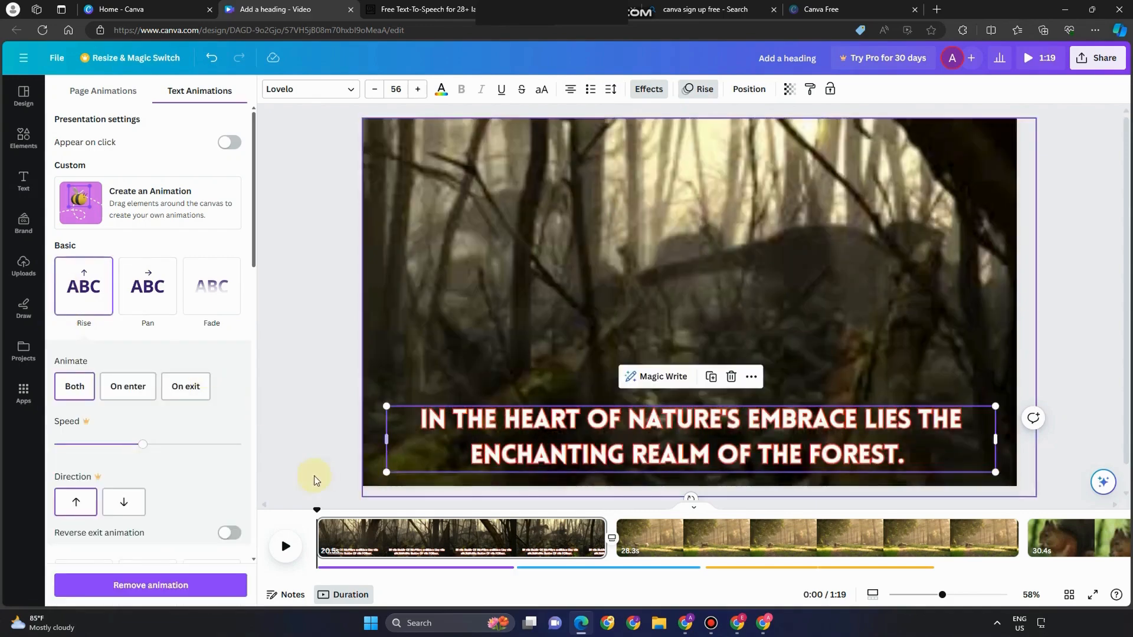
pyautogui.click(286, 549)
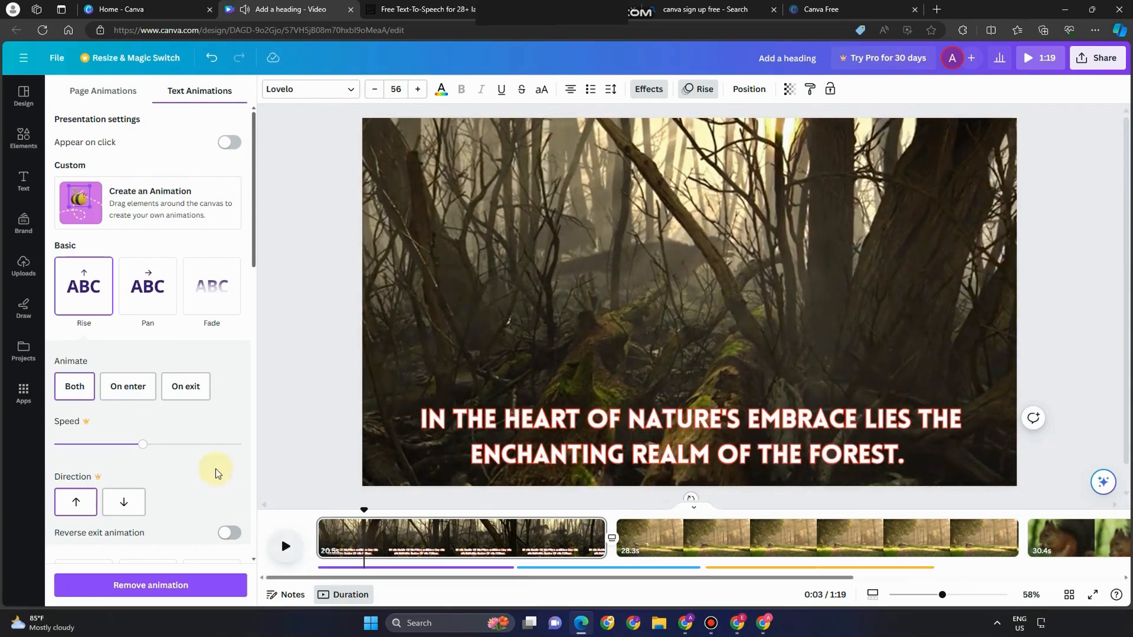
# Step: Try the Fade and Typewriter text animations on the heading and preview Typewriter in the playing video
pyautogui.click(218, 292)
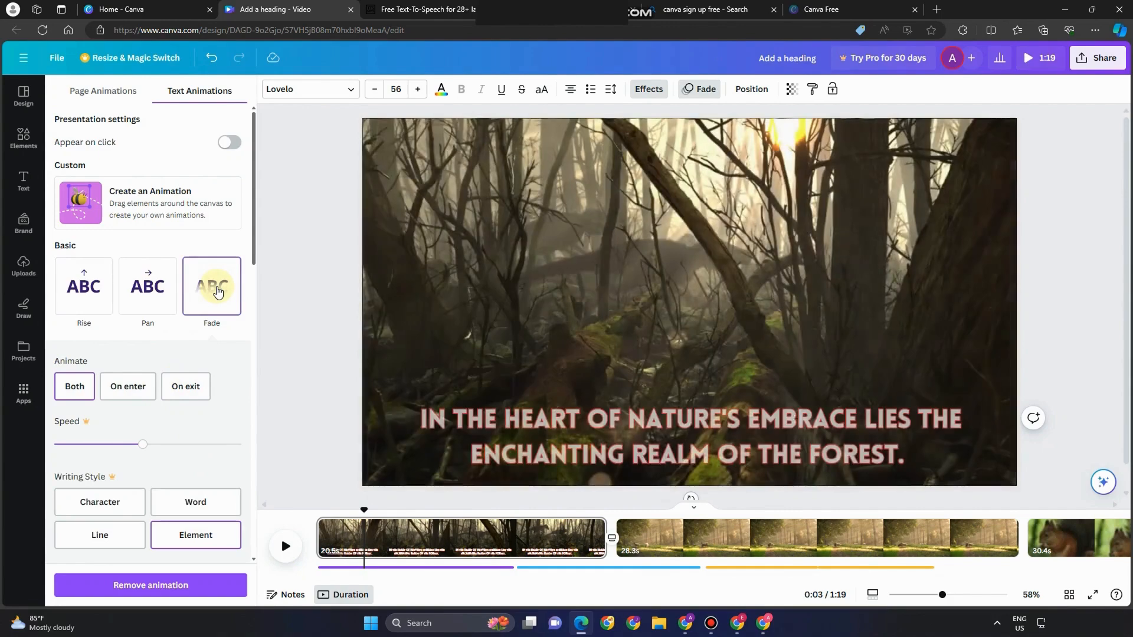
pyautogui.scroll(-3, 148, 469)
pyautogui.scroll(-1, 151, 472)
pyautogui.scroll(-2, 195, 472)
pyautogui.scroll(-3, 179, 449)
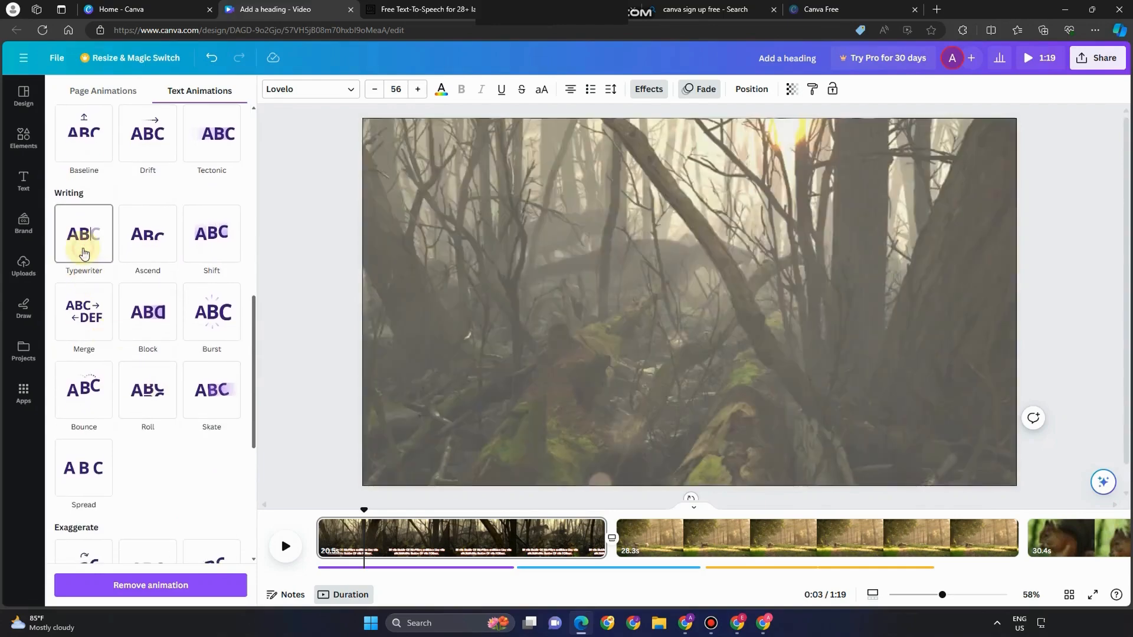
pyautogui.click(83, 234)
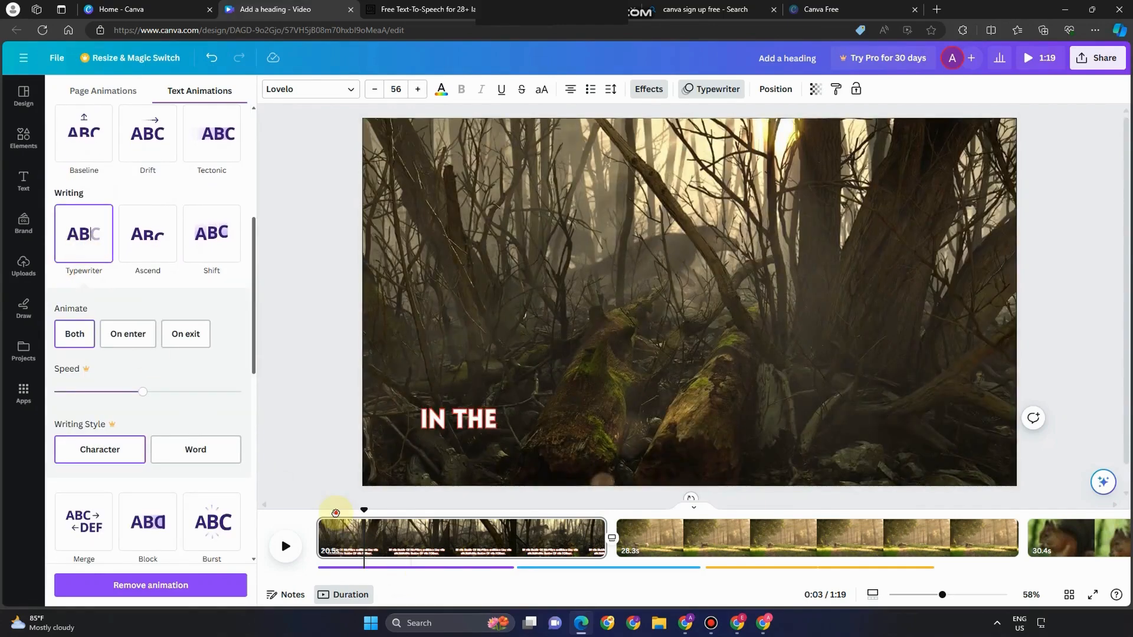
pyautogui.click(285, 561)
pyautogui.click(285, 548)
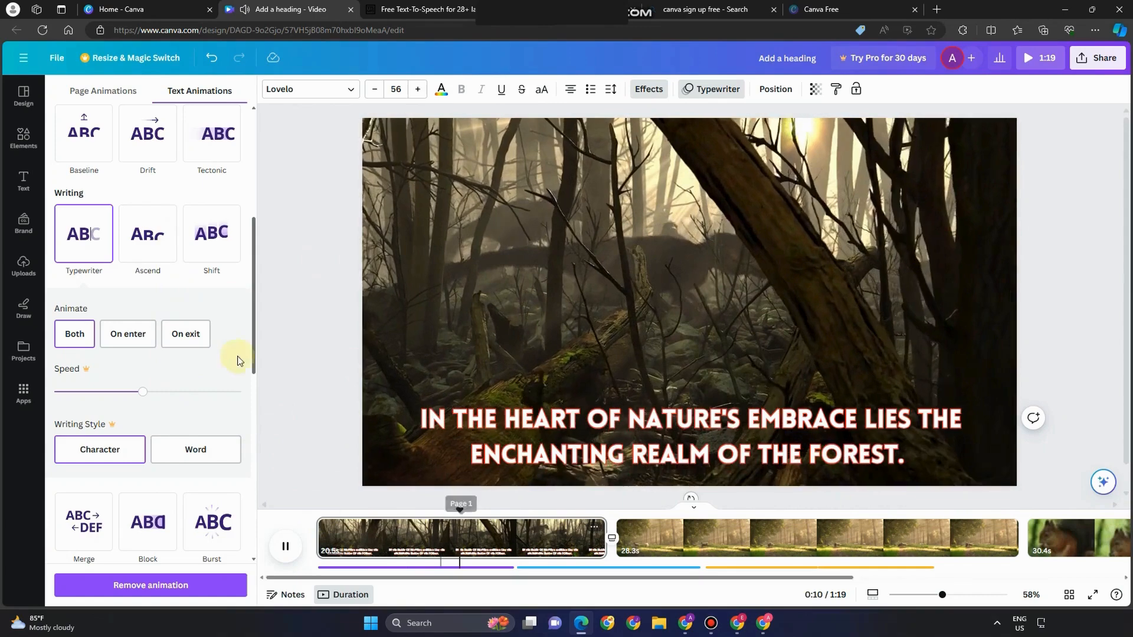
# Step: Apply the Shift text animation to the heading on the first clip
pyautogui.click(211, 233)
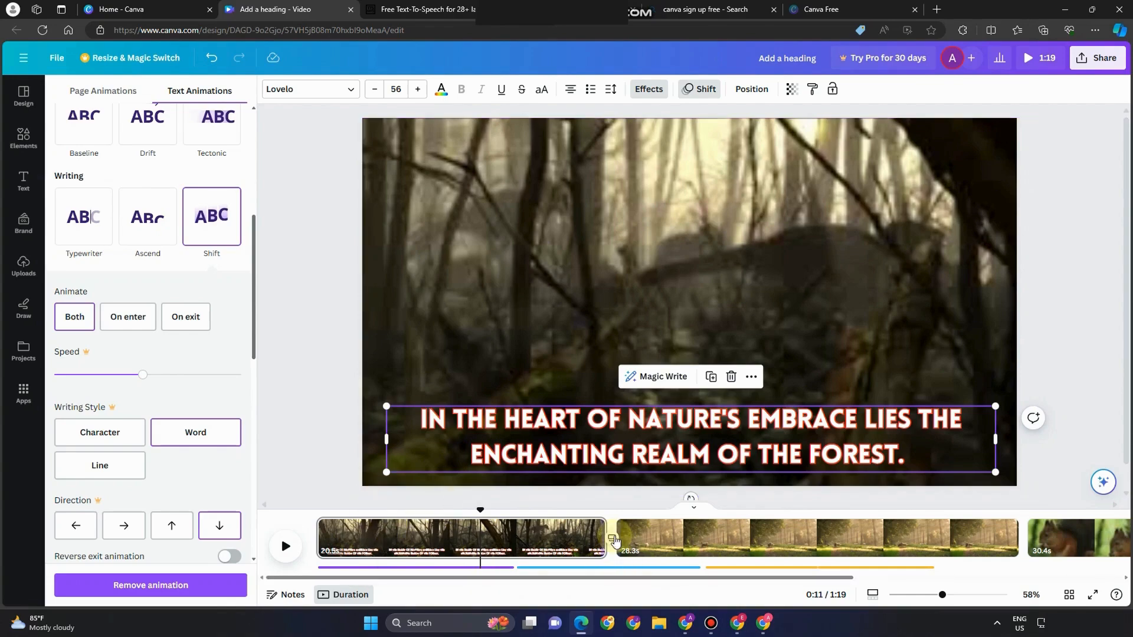
pyautogui.hotkey('ctrl', 'z')
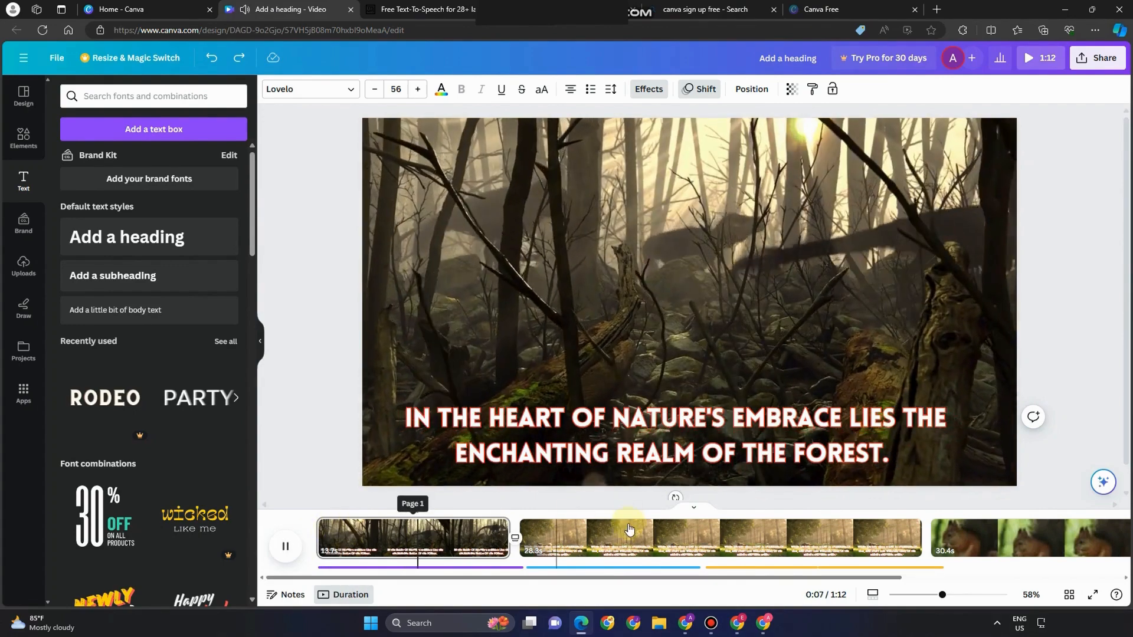
# Step: Trim the first clip to 7.9 seconds and play the video from the start to check the timing
pyautogui.moveTo(501, 535); pyautogui.dragTo(429, 534)
pyautogui.click(286, 546)
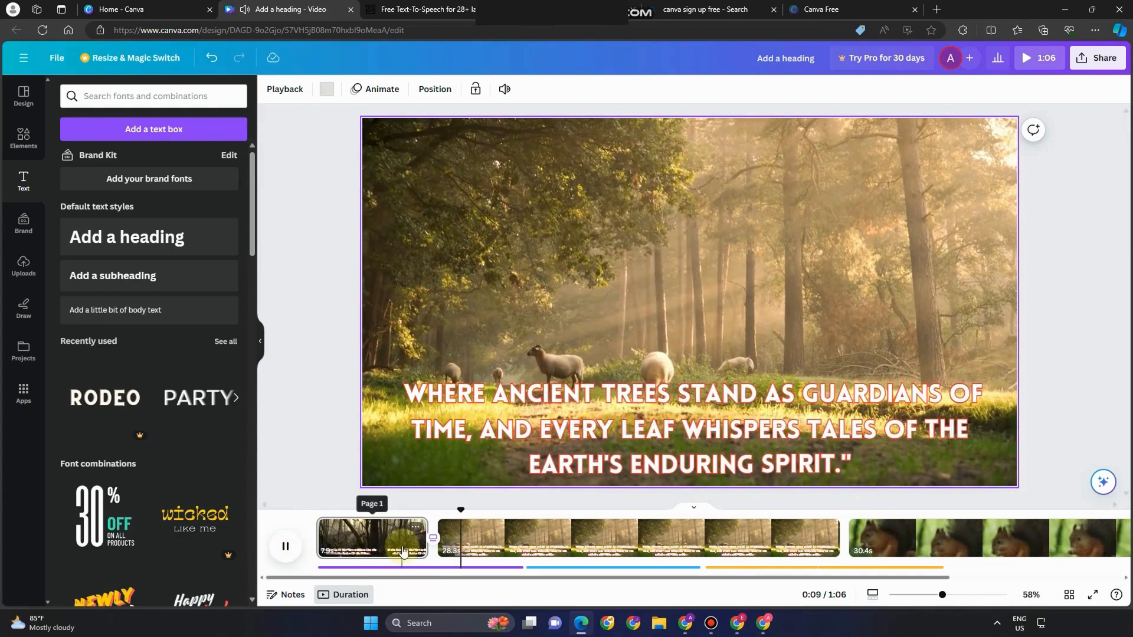
pyautogui.click(334, 498)
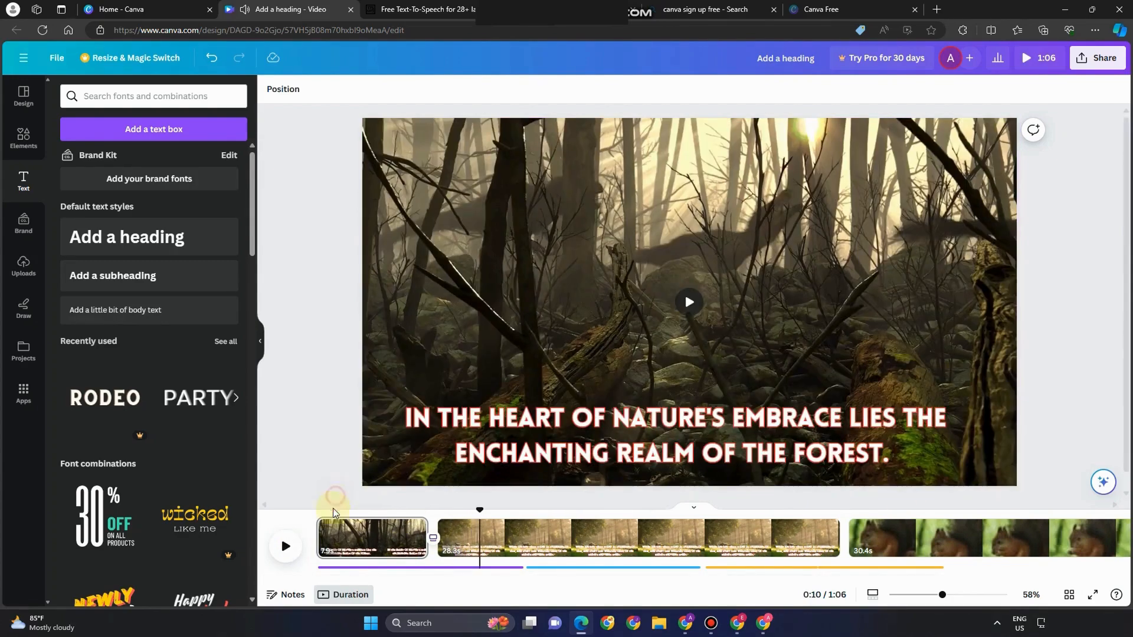
pyautogui.moveTo(478, 511); pyautogui.dragTo(299, 506)
pyautogui.click(285, 546)
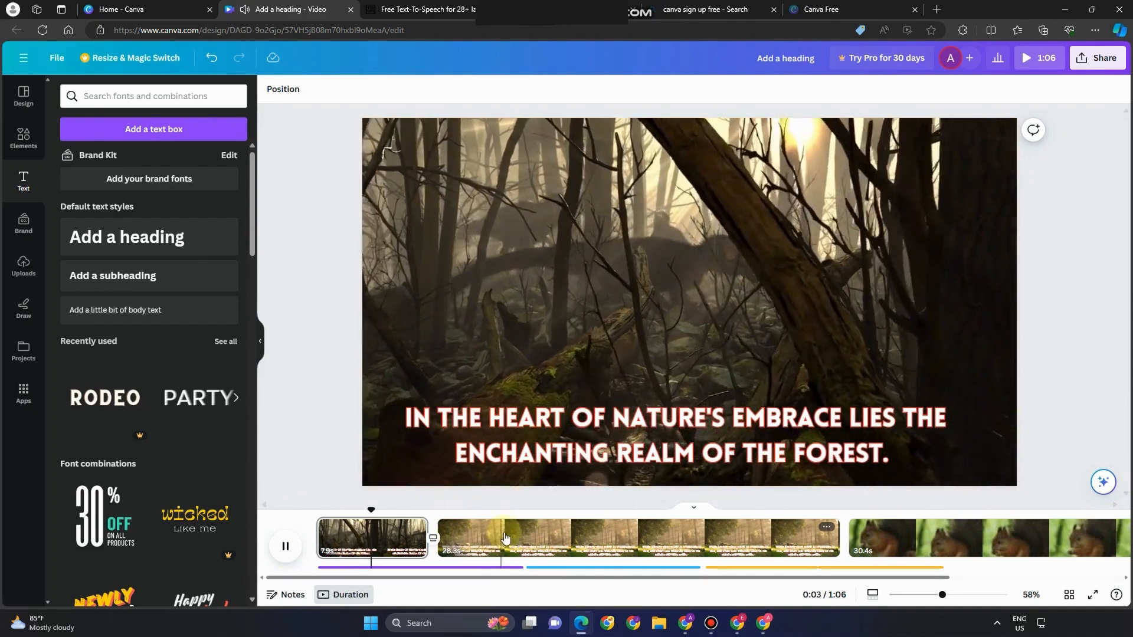
# Step: Shorten the first clip to 4.7 seconds and replay it from the start against the narration
pyautogui.moveTo(428, 537); pyautogui.dragTo(377, 523)
pyautogui.click(286, 547)
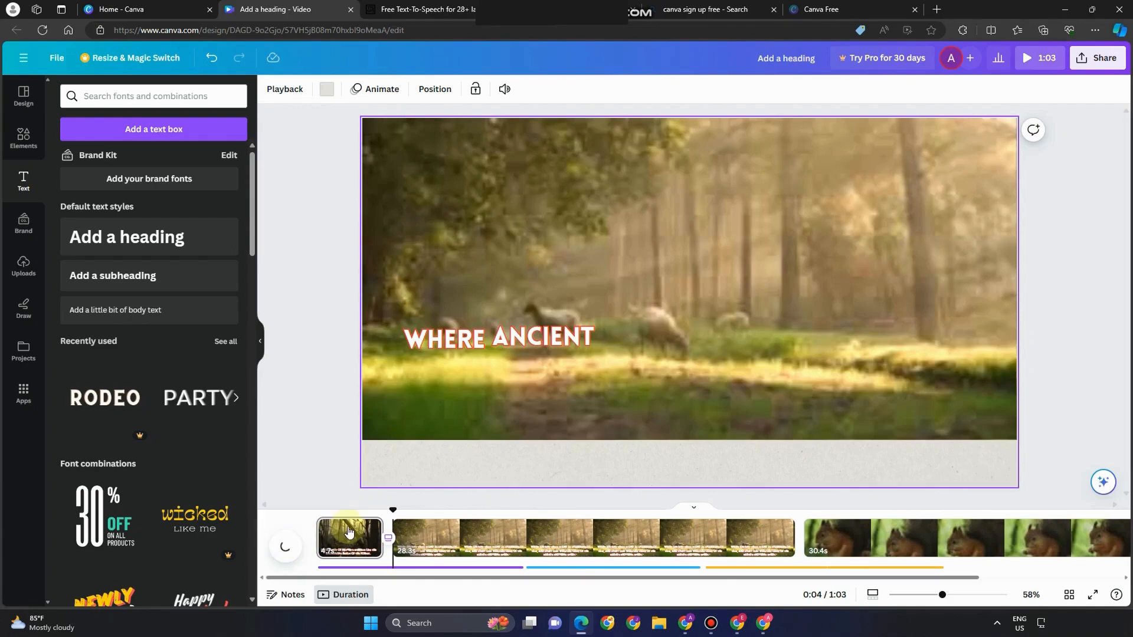
pyautogui.click(317, 528)
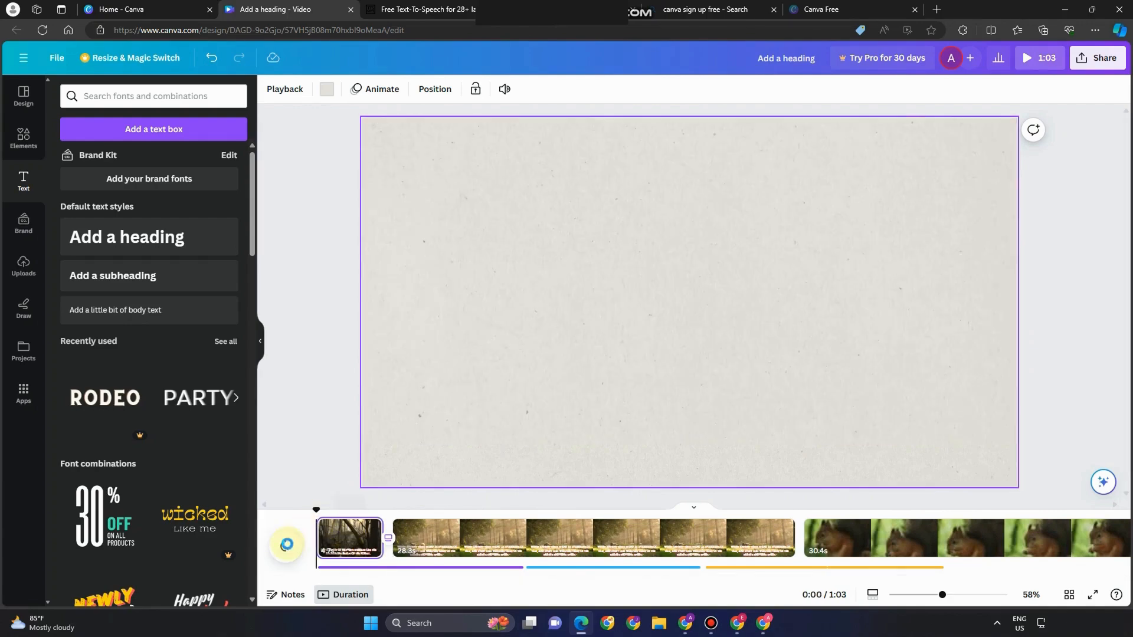
pyautogui.click(282, 548)
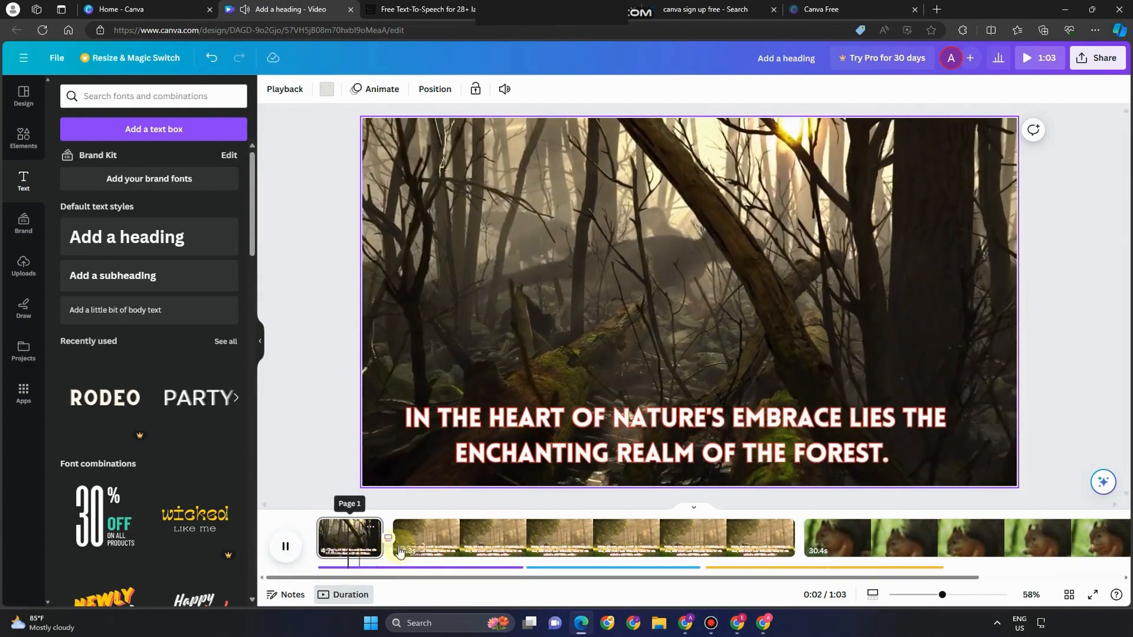
pyautogui.click(364, 551)
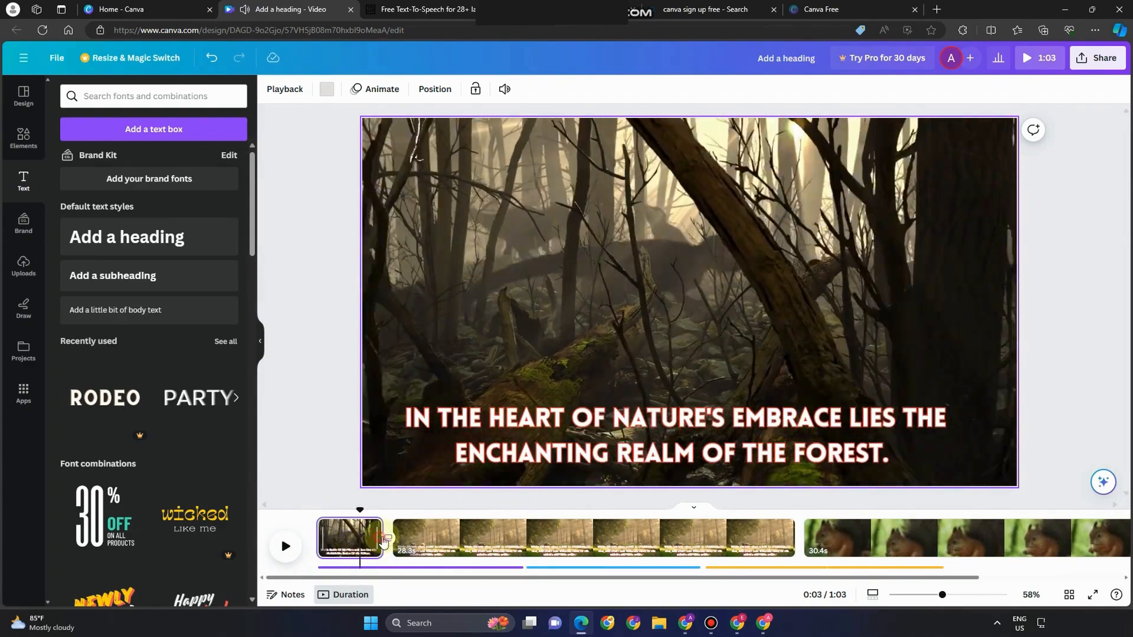
# Step: Trim the first forest clip to 2.4 seconds and replay the video from the start against the narration
pyautogui.click(386, 538)
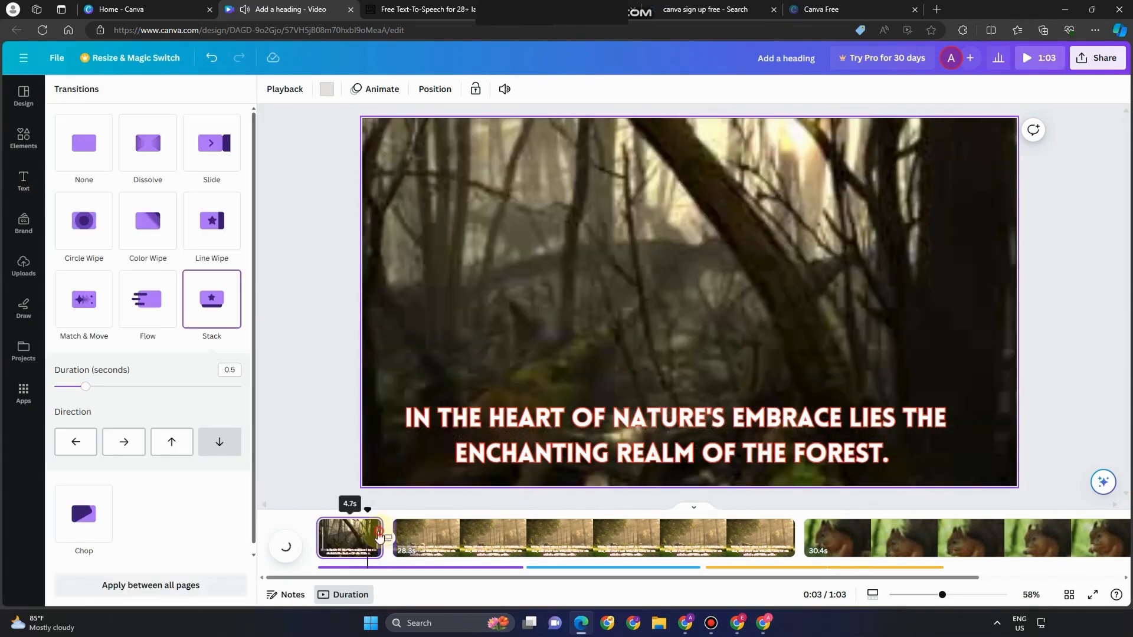
pyautogui.moveTo(381, 538); pyautogui.dragTo(354, 539)
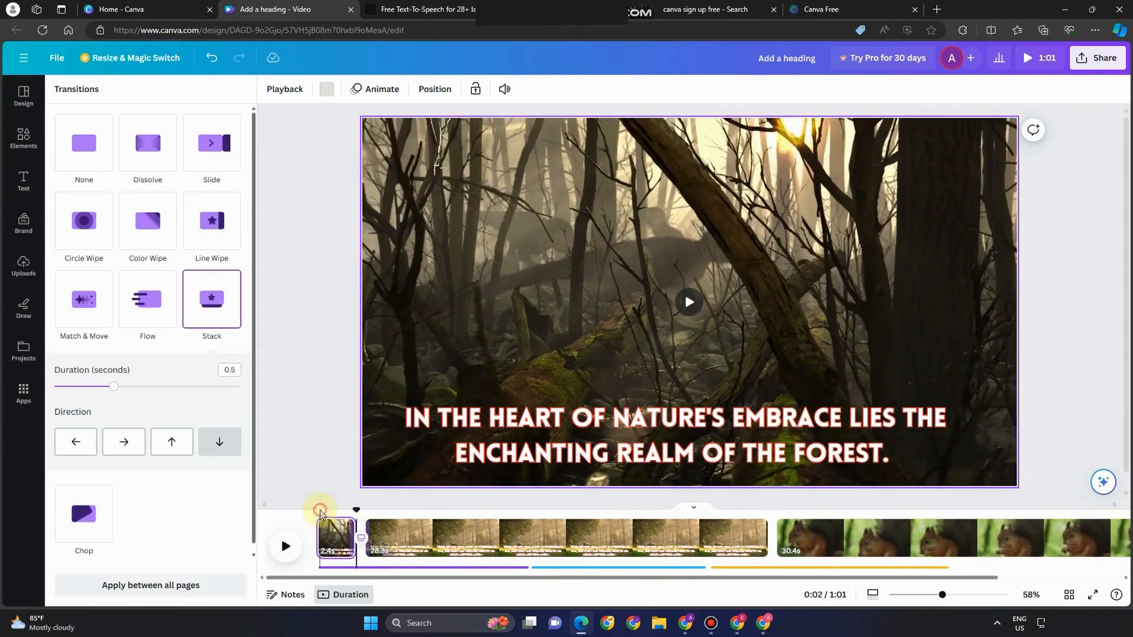
pyautogui.moveTo(356, 508); pyautogui.dragTo(291, 505)
pyautogui.click(286, 547)
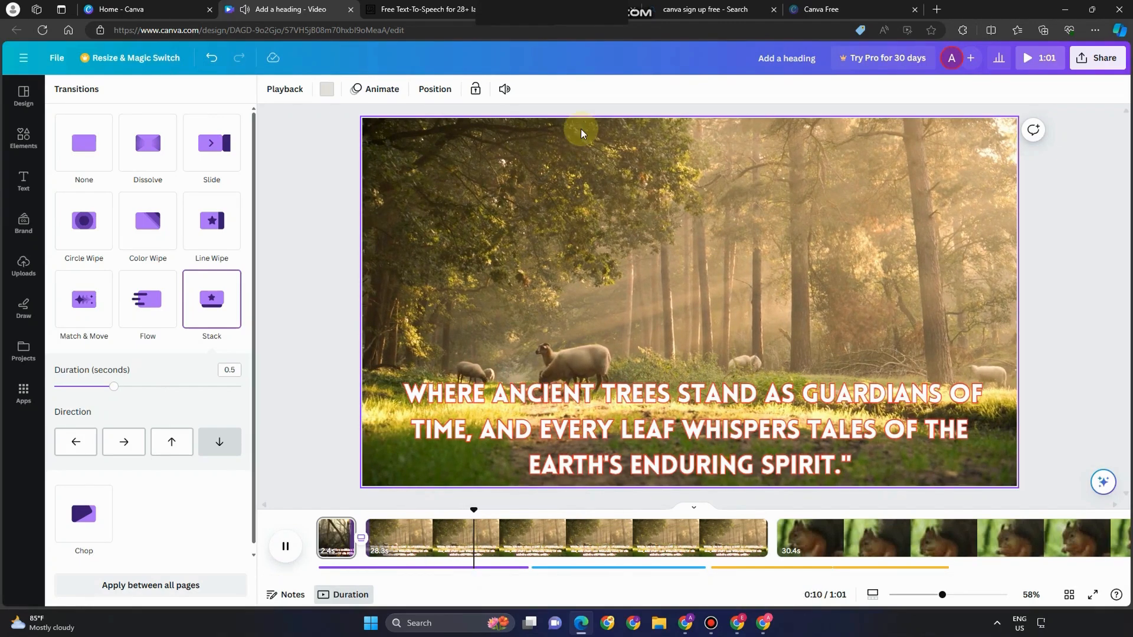
# Step: Stop the playback and download all 3 pages of the design as an MP4 video
pyautogui.click(1059, 126)
pyautogui.click(1095, 67)
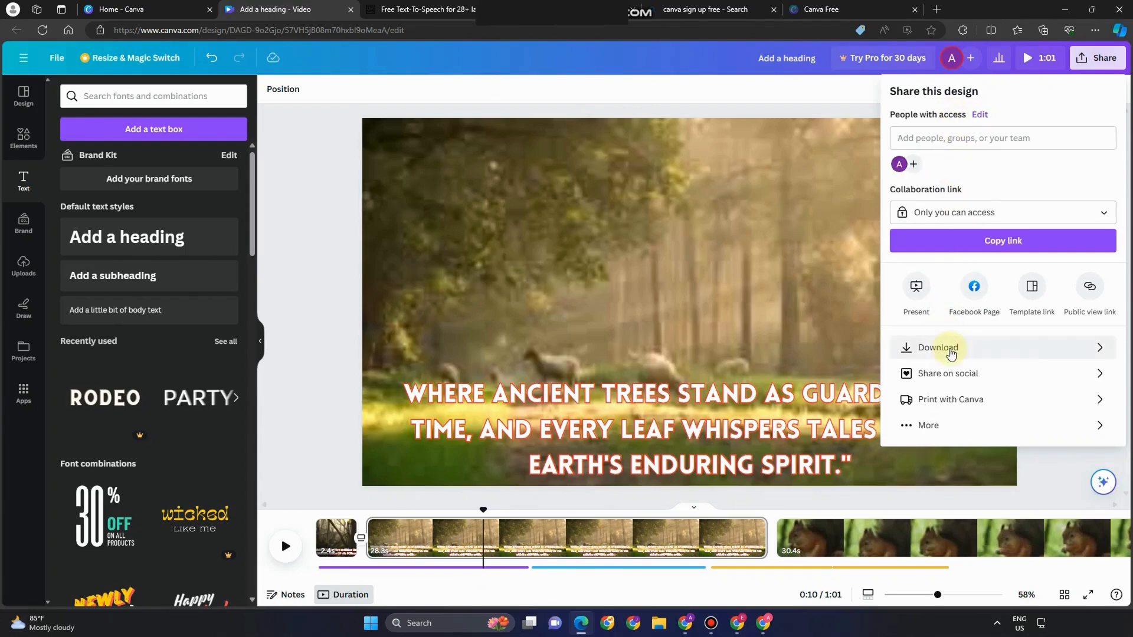
pyautogui.click(948, 350)
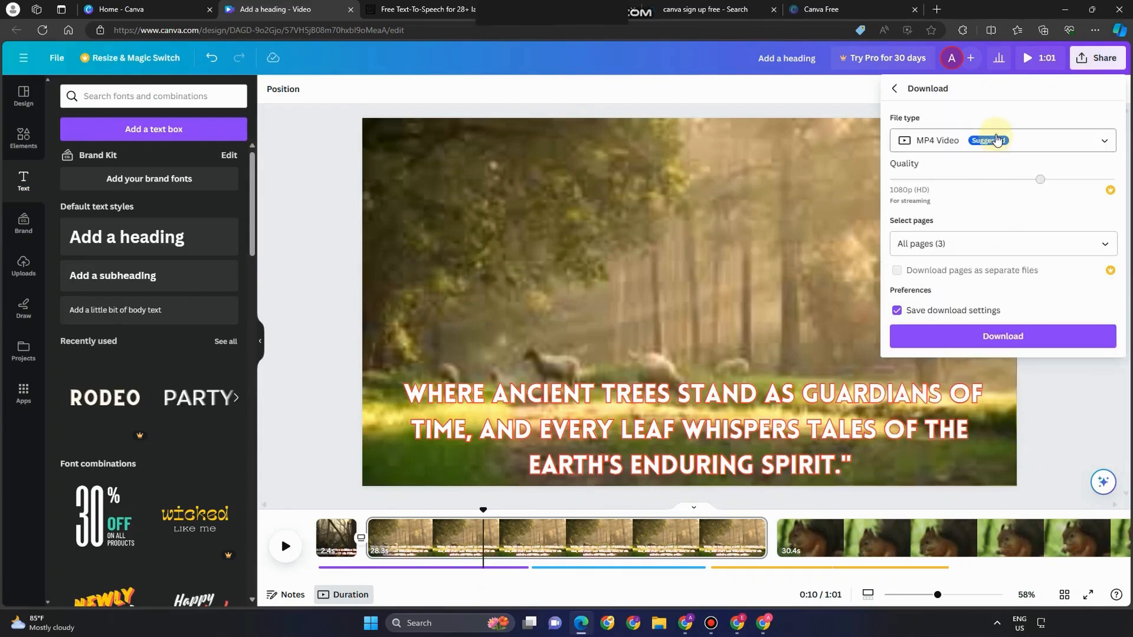
pyautogui.click(991, 336)
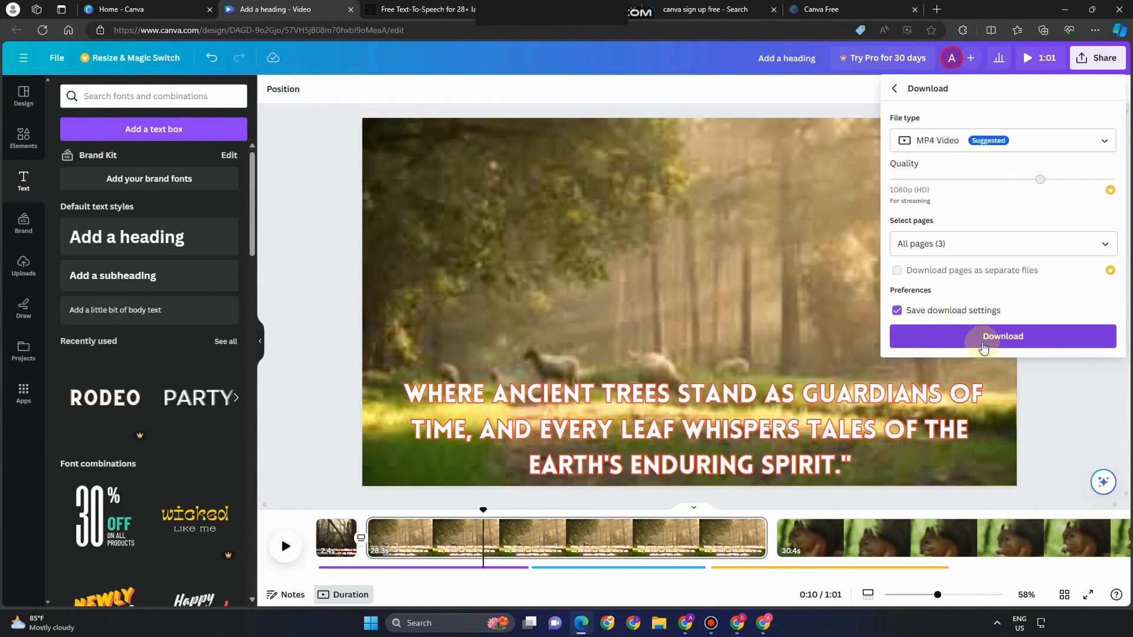